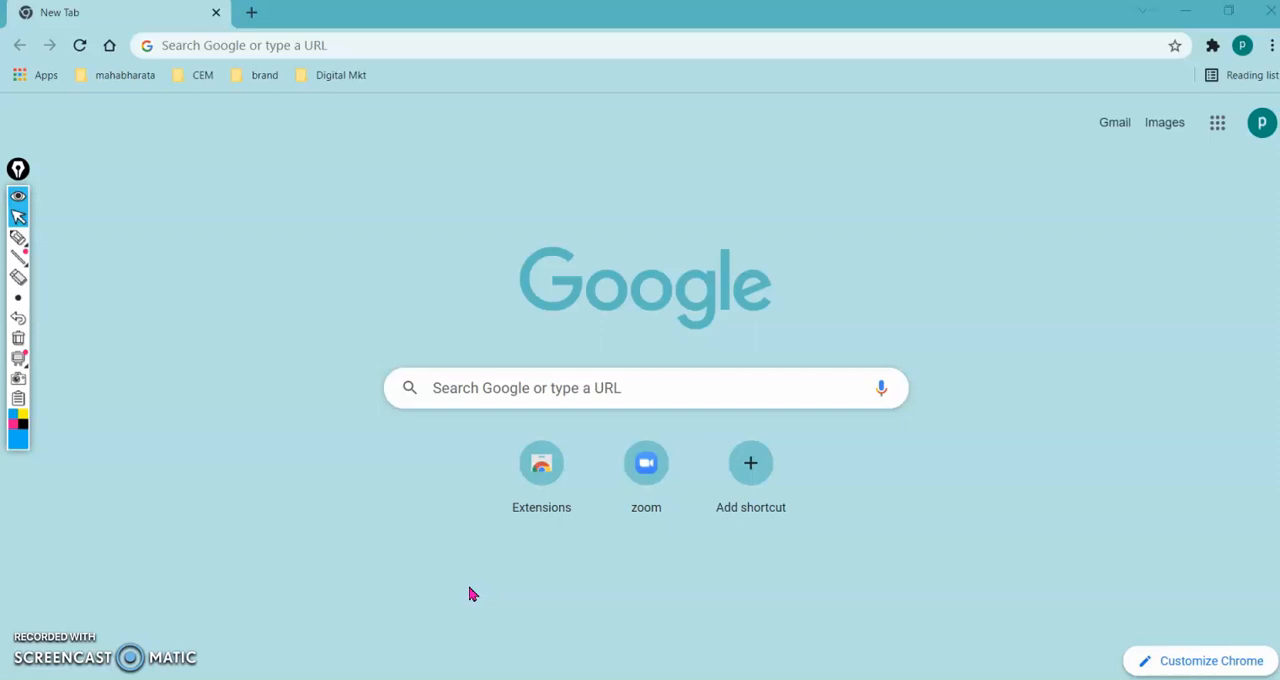
- Annotate the new tab page with an underlined handwritten "Gmail" and an arrow toward the account area, and clear the drawing
{"action": "key", "text": "ctrl+shift+3"}
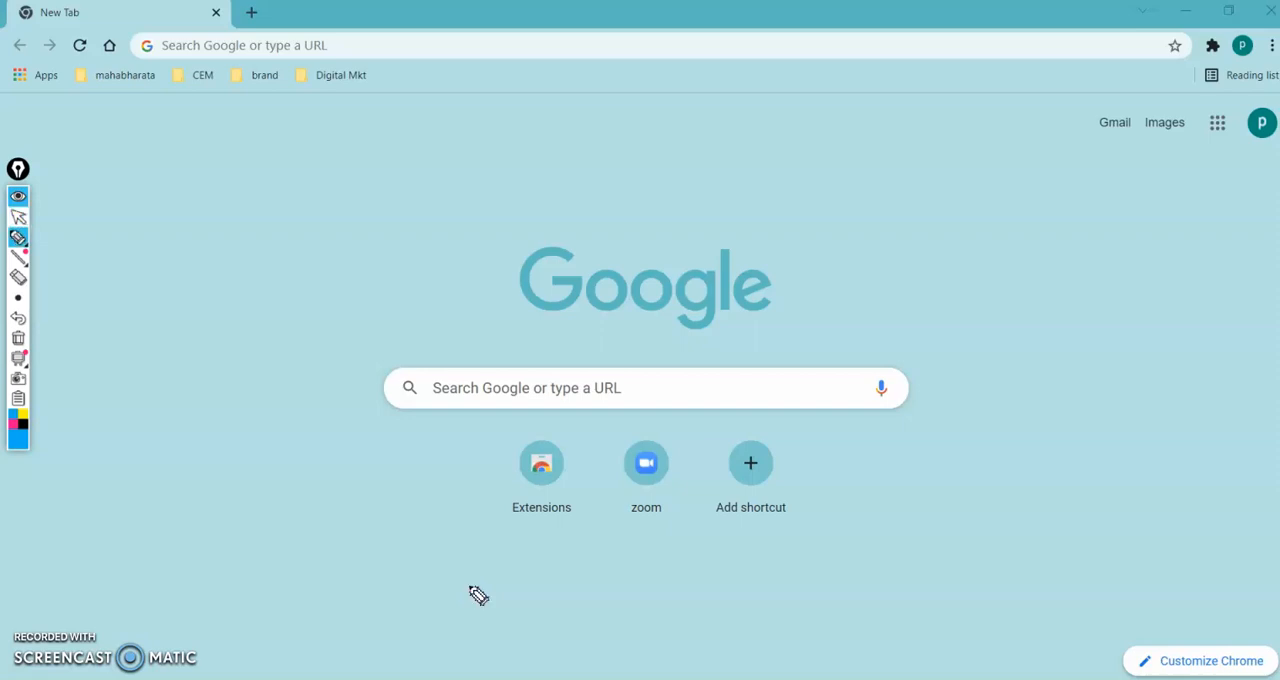
{"action": "mouse_move", "coordinate": [648, 122]}
{"action": "left_mouse_down"}
{"action": "mouse_move", "coordinate": [634, 143]}
{"action": "mouse_move", "coordinate": [650, 152]}
{"action": "left_mouse_up"}
{"action": "mouse_move", "coordinate": [659, 166]}
{"action": "left_mouse_down"}
{"action": "mouse_move", "coordinate": [670, 150]}
{"action": "mouse_move", "coordinate": [757, 140]}
{"action": "mouse_move", "coordinate": [752, 112]}
{"action": "left_mouse_up"}
{"action": "left_click_drag", "start_coordinate": [634, 197], "coordinate": [782, 184]}
{"action": "mouse_move", "coordinate": [1116, 268]}
{"action": "left_mouse_down"}
{"action": "mouse_move", "coordinate": [1220, 205]}
{"action": "mouse_move", "coordinate": [1220, 225]}
{"action": "left_mouse_up"}
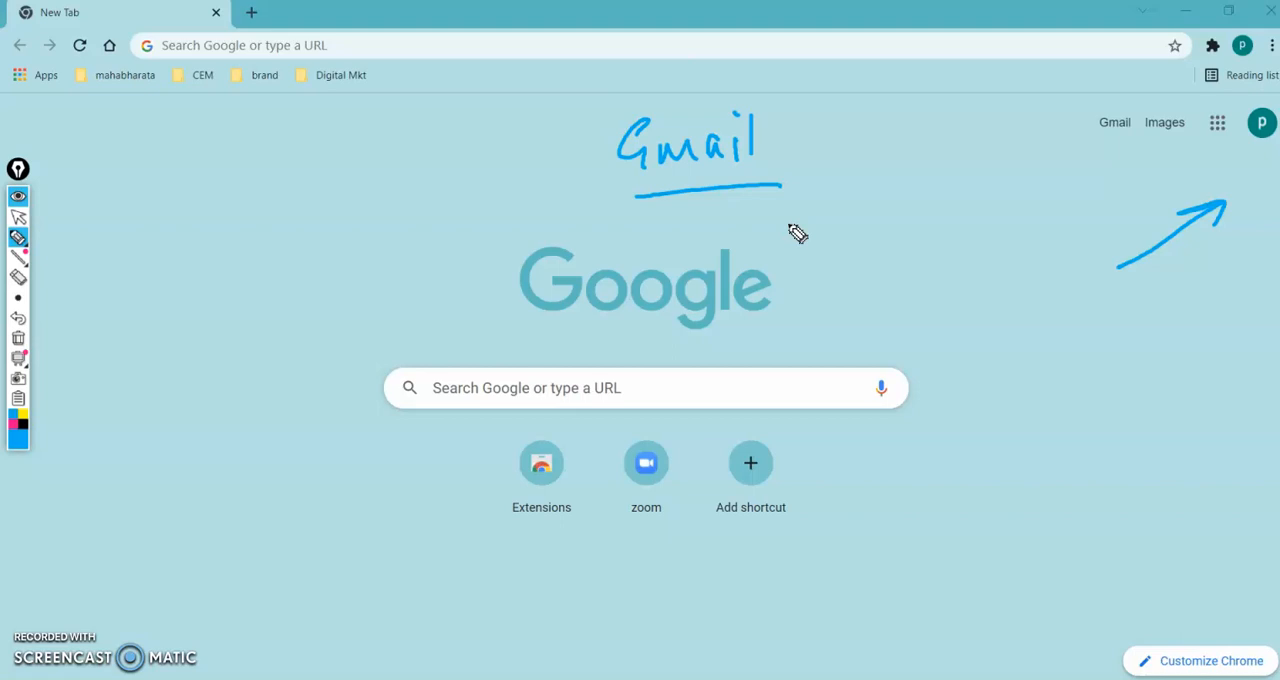
{"action": "key", "text": "ctrl+shift+7"}
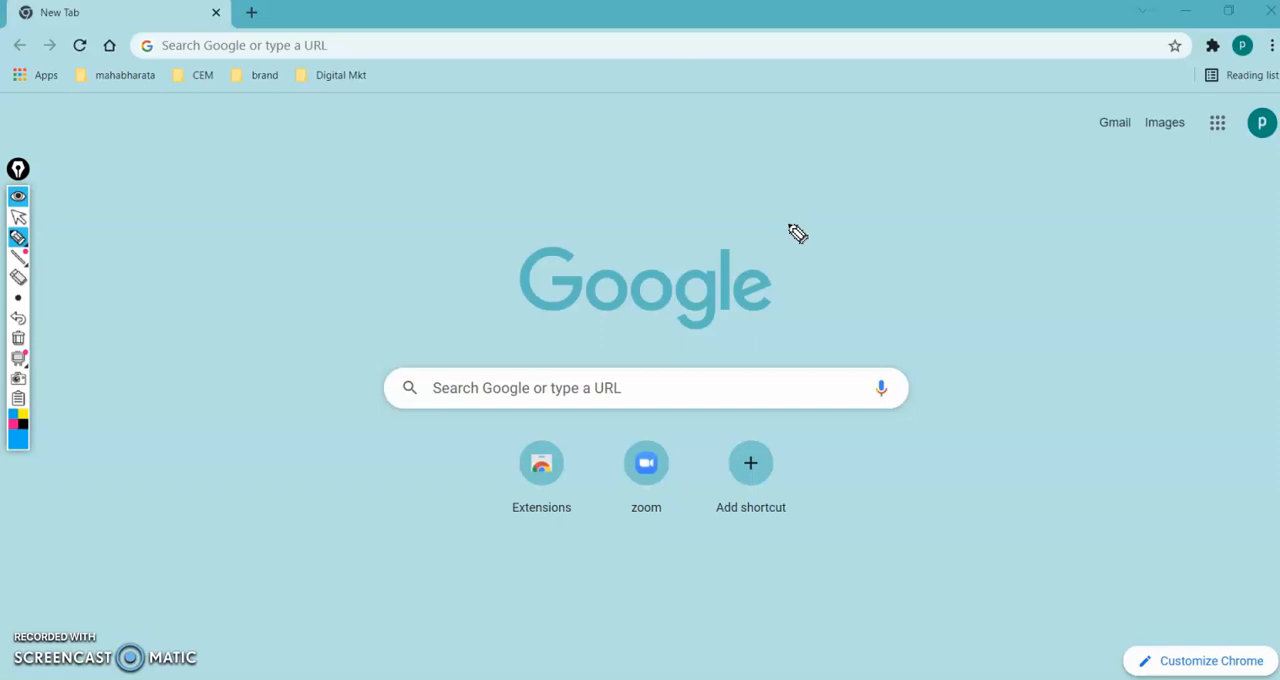
- Circle the Google apps launcher, mark the address bar with an arrow, handwrite "URL" and "Google forms", and clear the annotations
{"action": "left_click_drag", "start_coordinate": [1237, 103], "coordinate": [1240, 108]}
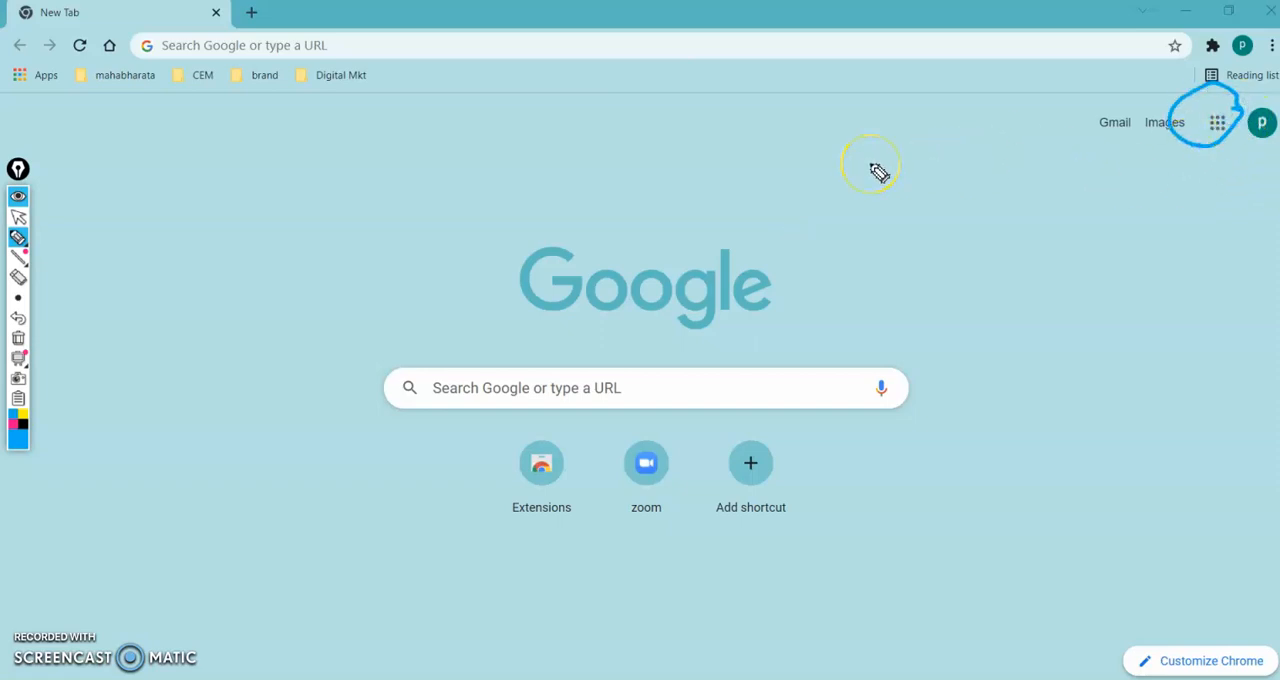
{"action": "mouse_move", "coordinate": [466, 184]}
{"action": "left_mouse_down"}
{"action": "mouse_move", "coordinate": [462, 72]}
{"action": "mouse_move", "coordinate": [482, 97]}
{"action": "left_mouse_up"}
{"action": "mouse_move", "coordinate": [194, 180]}
{"action": "left_mouse_down"}
{"action": "mouse_move", "coordinate": [203, 209]}
{"action": "mouse_move", "coordinate": [243, 180]}
{"action": "mouse_move", "coordinate": [297, 204]}
{"action": "left_mouse_up"}
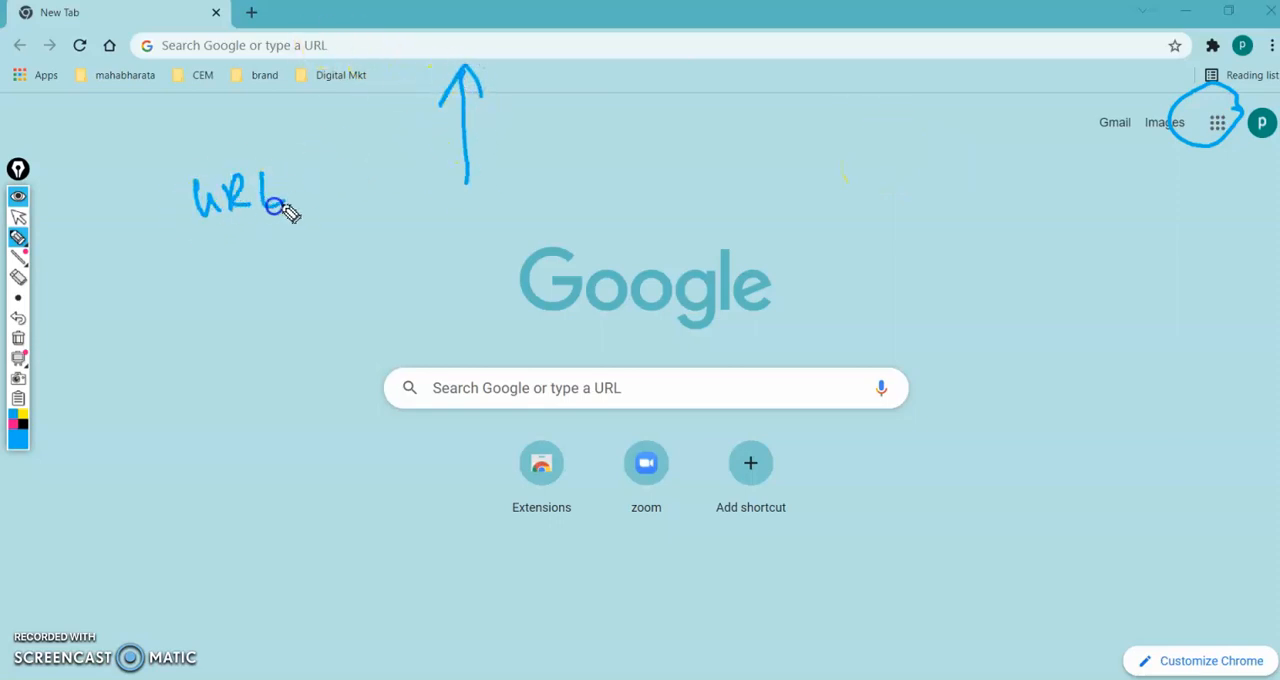
{"action": "mouse_move", "coordinate": [209, 257]}
{"action": "left_mouse_down"}
{"action": "mouse_move", "coordinate": [246, 277]}
{"action": "mouse_move", "coordinate": [297, 263]}
{"action": "mouse_move", "coordinate": [300, 290]}
{"action": "left_mouse_up"}
{"action": "mouse_move", "coordinate": [313, 233]}
{"action": "left_mouse_down"}
{"action": "mouse_move", "coordinate": [391, 243]}
{"action": "mouse_move", "coordinate": [389, 263]}
{"action": "mouse_move", "coordinate": [426, 251]}
{"action": "mouse_move", "coordinate": [463, 266]}
{"action": "left_mouse_up"}
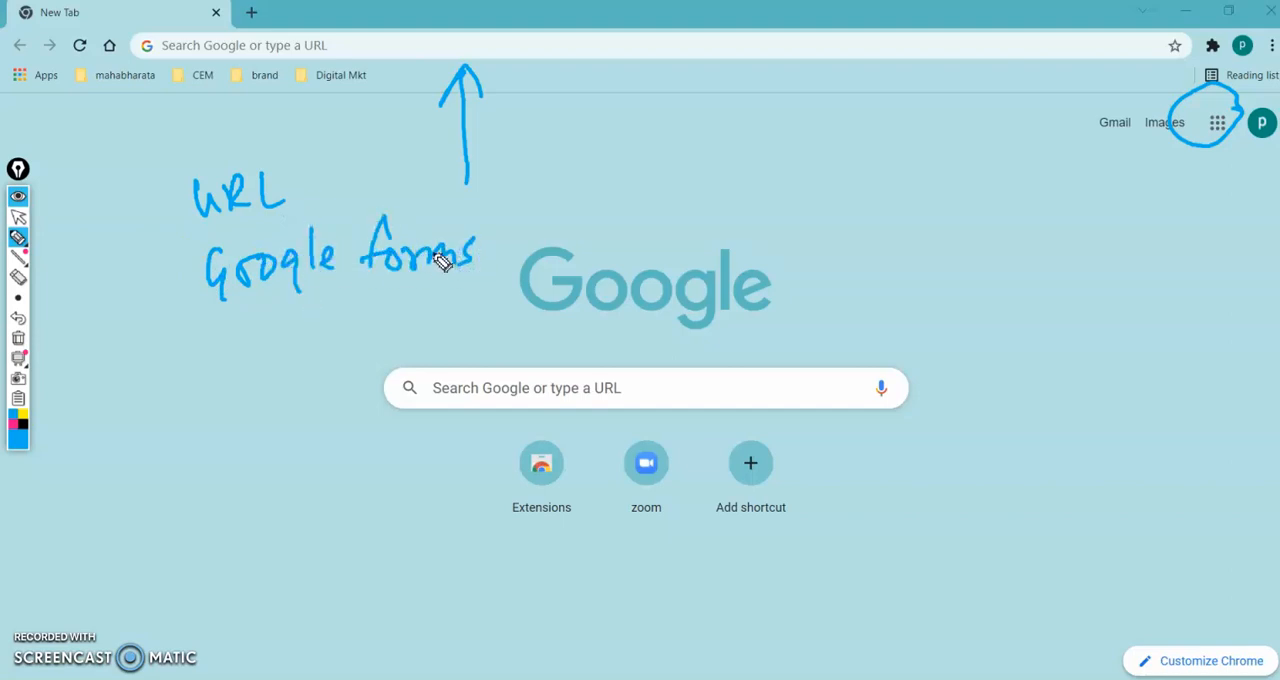
{"action": "key", "text": "ctrl+shift+7"}
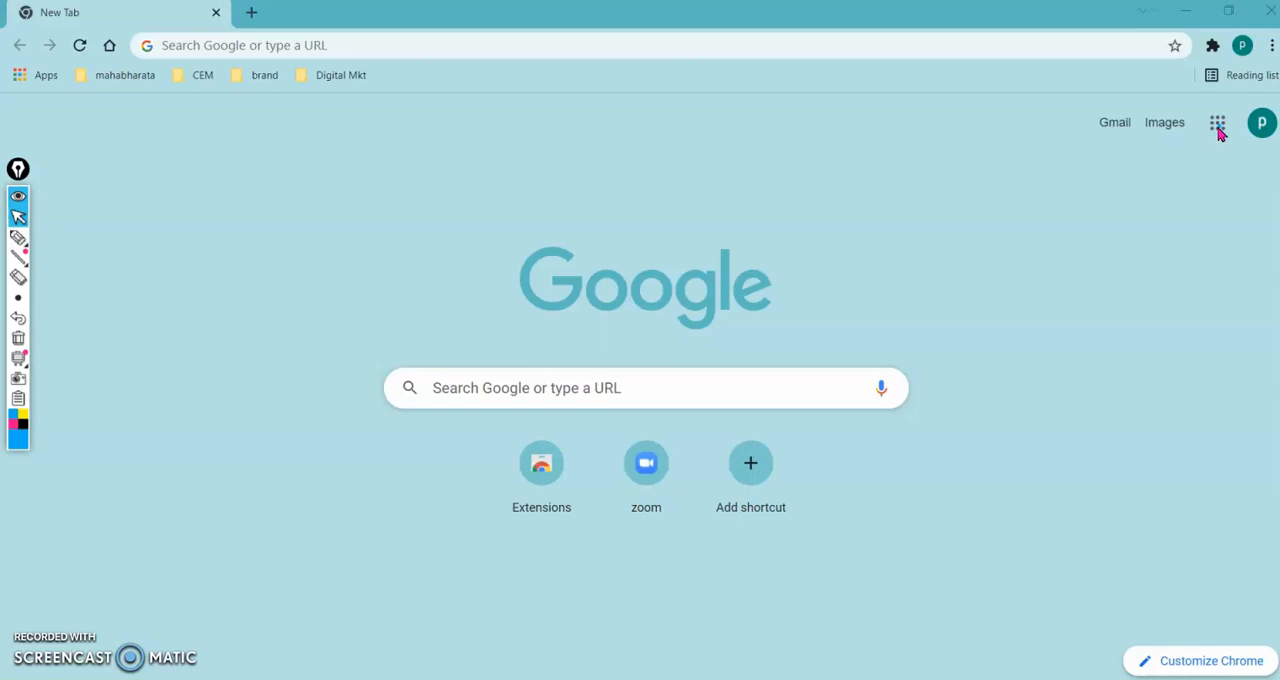
- Open Forms from the Google apps launcher
{"action": "left_click", "coordinate": [1219, 126]}
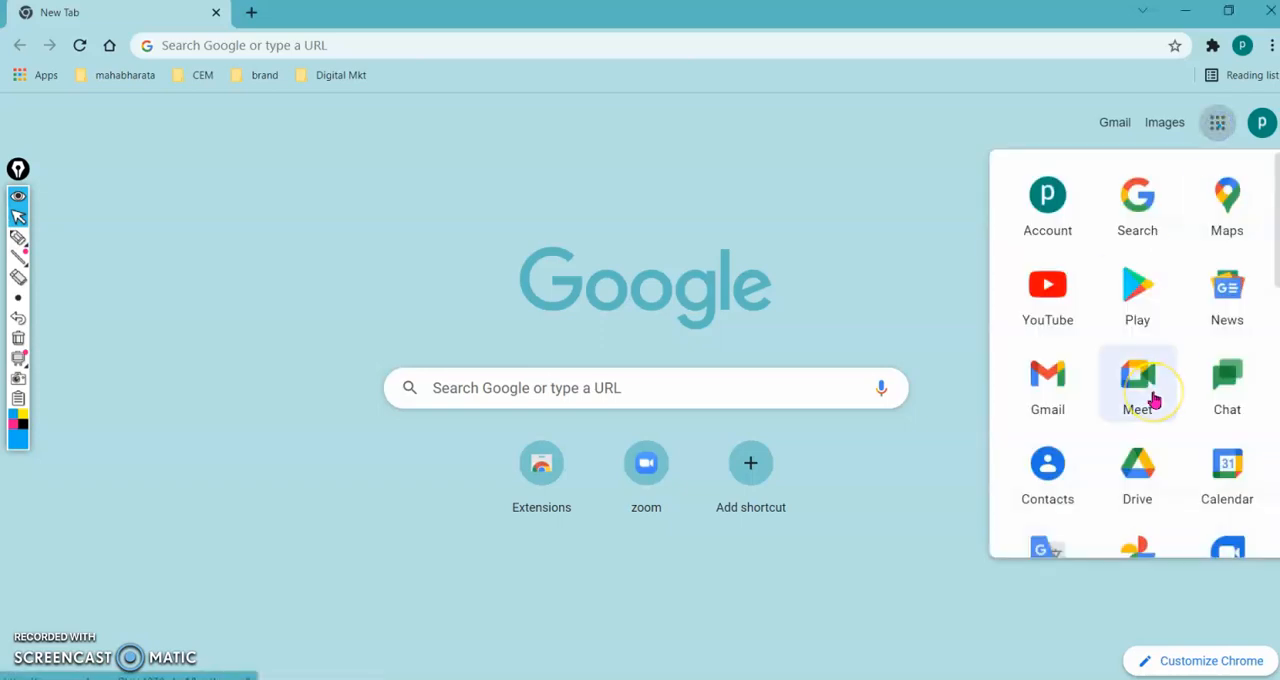
{"action": "scroll", "coordinate": [1152, 400], "scroll_direction": "down", "scroll_amount": 5}
{"action": "scroll", "coordinate": [1152, 400], "scroll_direction": "down", "scroll_amount": 3}
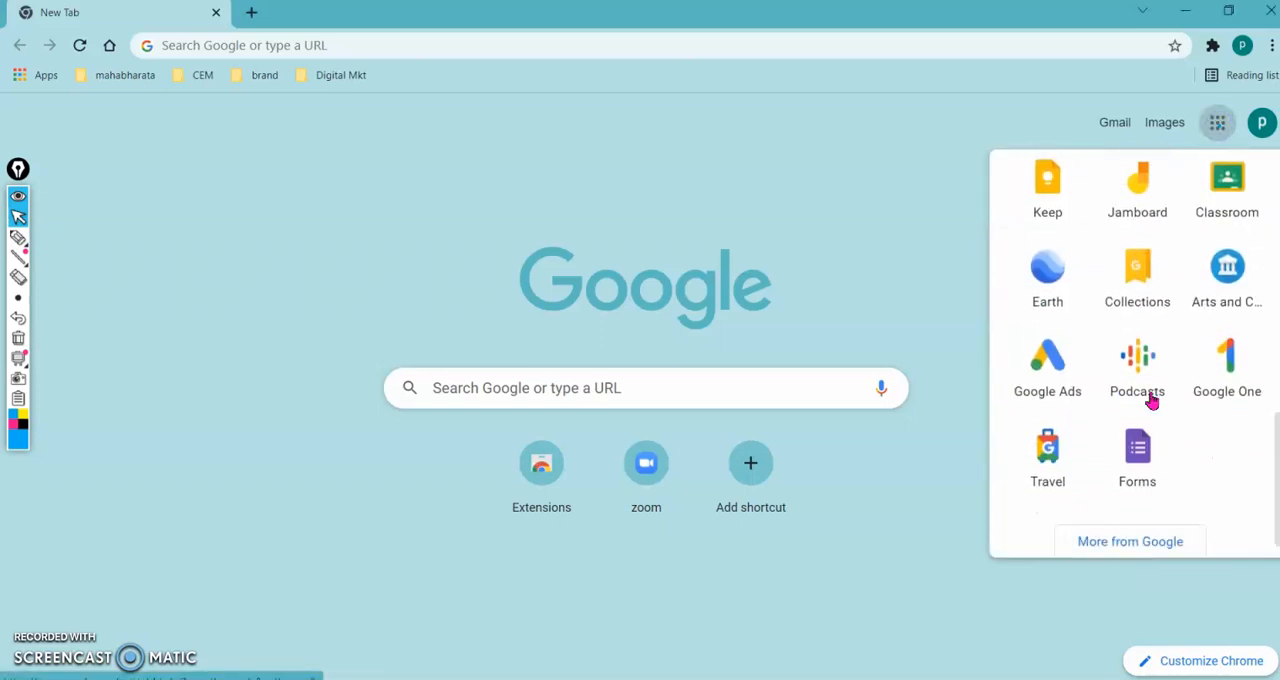
{"action": "left_click", "coordinate": [1143, 450]}
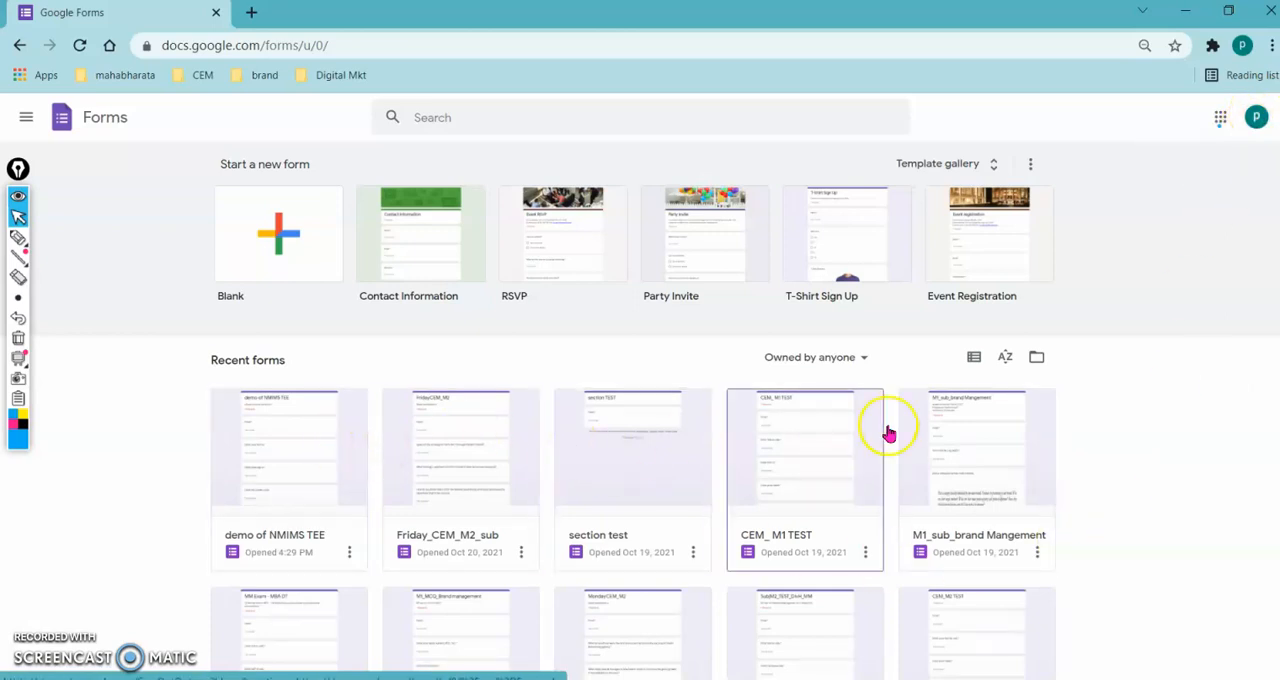
- Look over the recent forms and start a new blank form
{"action": "scroll", "coordinate": [1108, 523], "scroll_direction": "down", "scroll_amount": 5}
{"action": "scroll", "coordinate": [1112, 525], "scroll_direction": "up", "scroll_amount": 2}
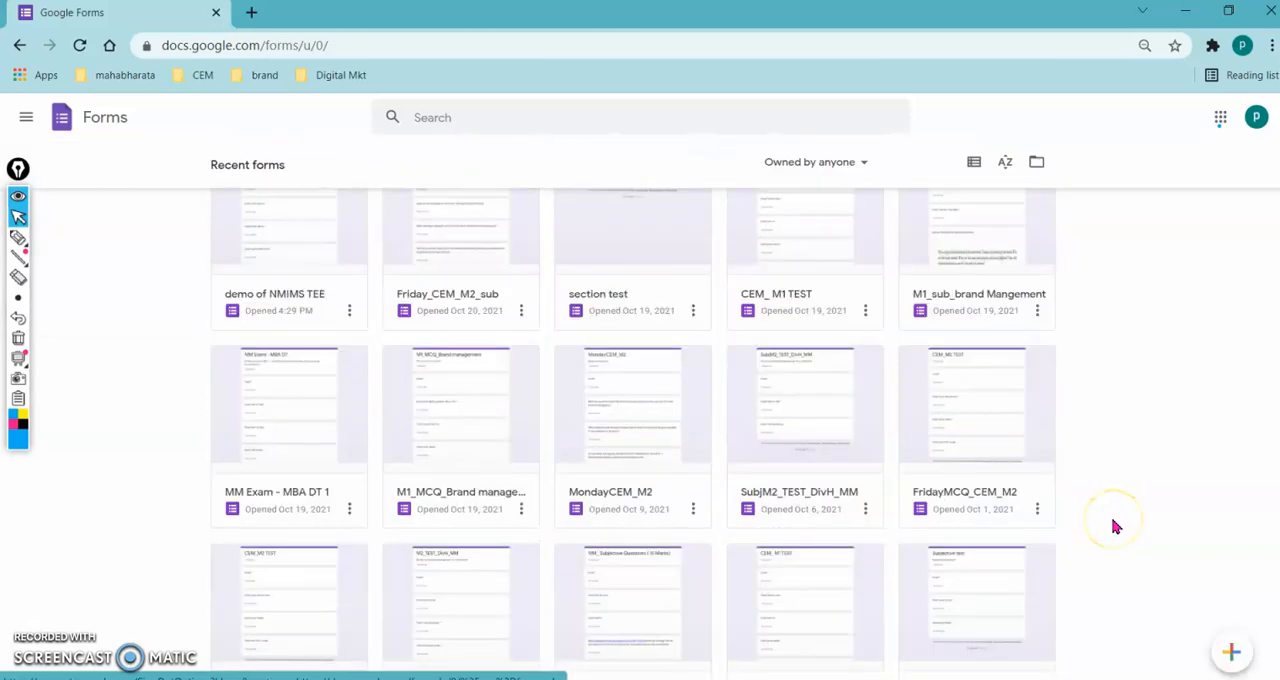
{"action": "scroll", "coordinate": [1116, 527], "scroll_direction": "up", "scroll_amount": 3}
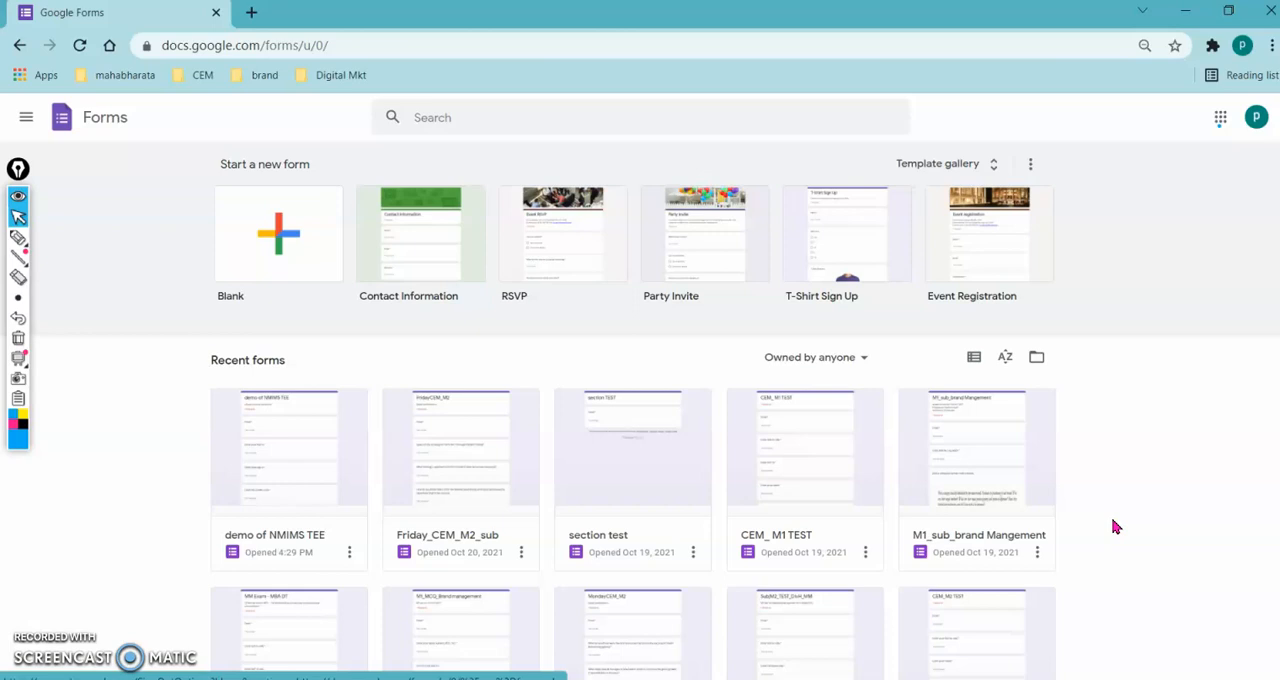
{"action": "left_click", "coordinate": [304, 244]}
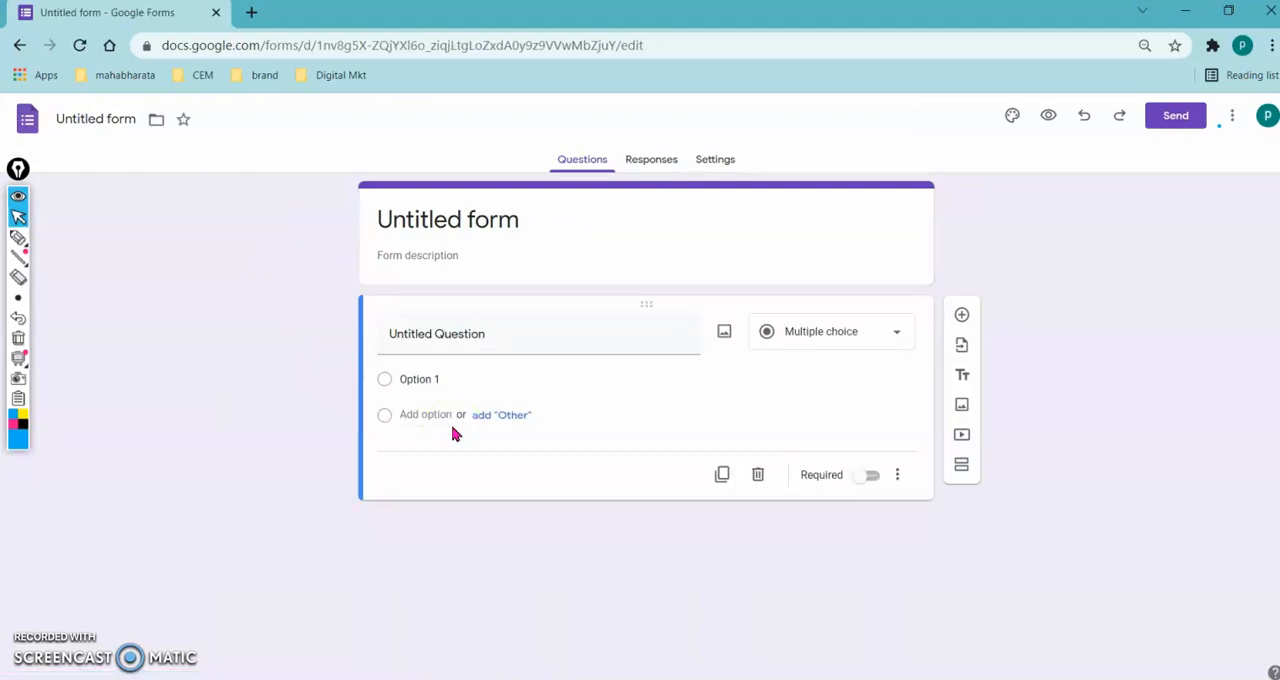
- Mark the Questions, Responses and Settings headings with hand-drawn arrows, and clear the annotations
{"action": "key", "text": "ctrl+shift+3"}
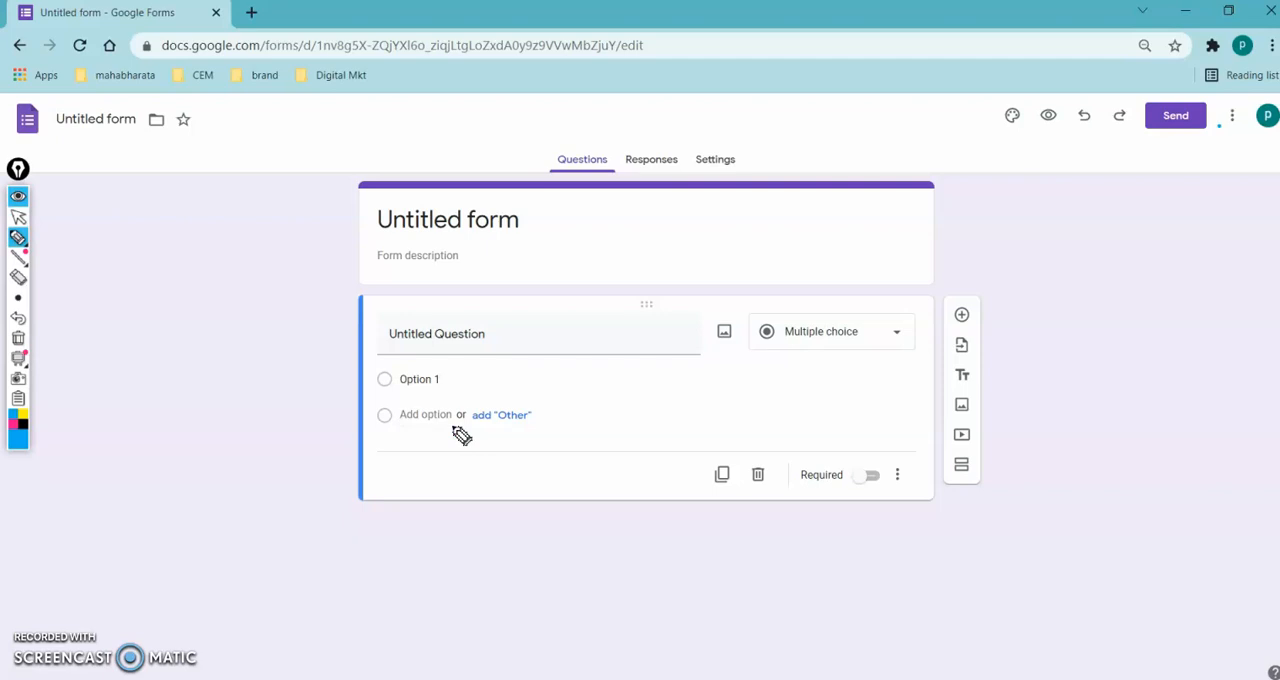
{"action": "mouse_move", "coordinate": [533, 86]}
{"action": "left_mouse_down"}
{"action": "mouse_move", "coordinate": [543, 137]}
{"action": "mouse_move", "coordinate": [568, 108]}
{"action": "left_mouse_up"}
{"action": "mouse_move", "coordinate": [652, 90]}
{"action": "left_mouse_down"}
{"action": "mouse_move", "coordinate": [650, 145]}
{"action": "mouse_move", "coordinate": [667, 118]}
{"action": "left_mouse_up"}
{"action": "mouse_move", "coordinate": [808, 105]}
{"action": "left_mouse_down"}
{"action": "mouse_move", "coordinate": [762, 150]}
{"action": "mouse_move", "coordinate": [790, 150]}
{"action": "left_mouse_up"}
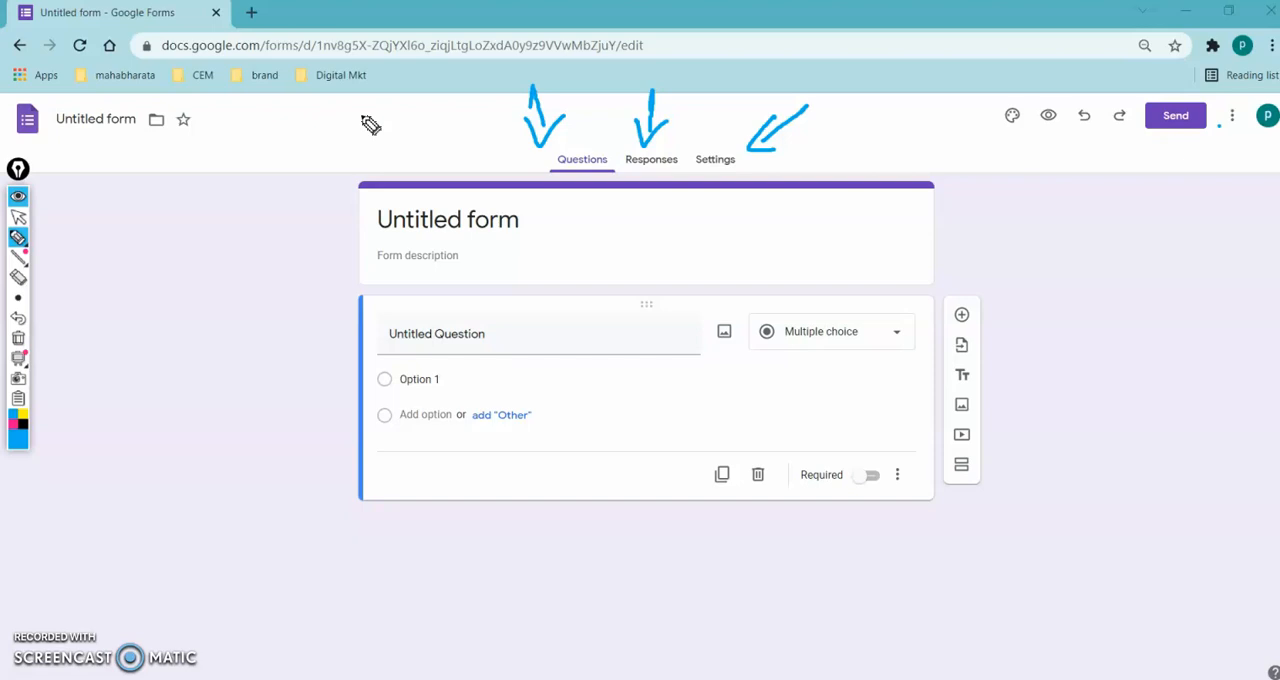
{"action": "key", "text": "ctrl+shift+2"}
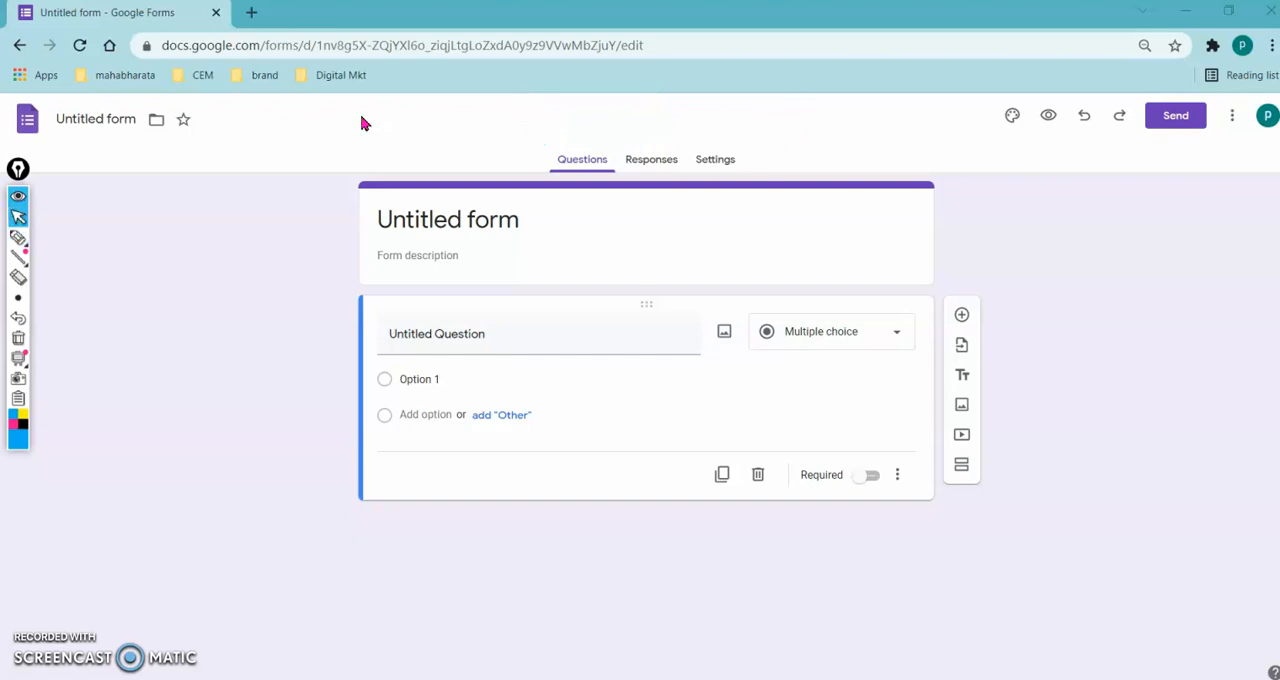
- Replace the form's title with "exam test demo"
{"action": "left_click", "coordinate": [406, 218]}
{"action": "left_click", "coordinate": [524, 217]}
{"action": "left_click_drag", "start_coordinate": [524, 217], "coordinate": [363, 218]}
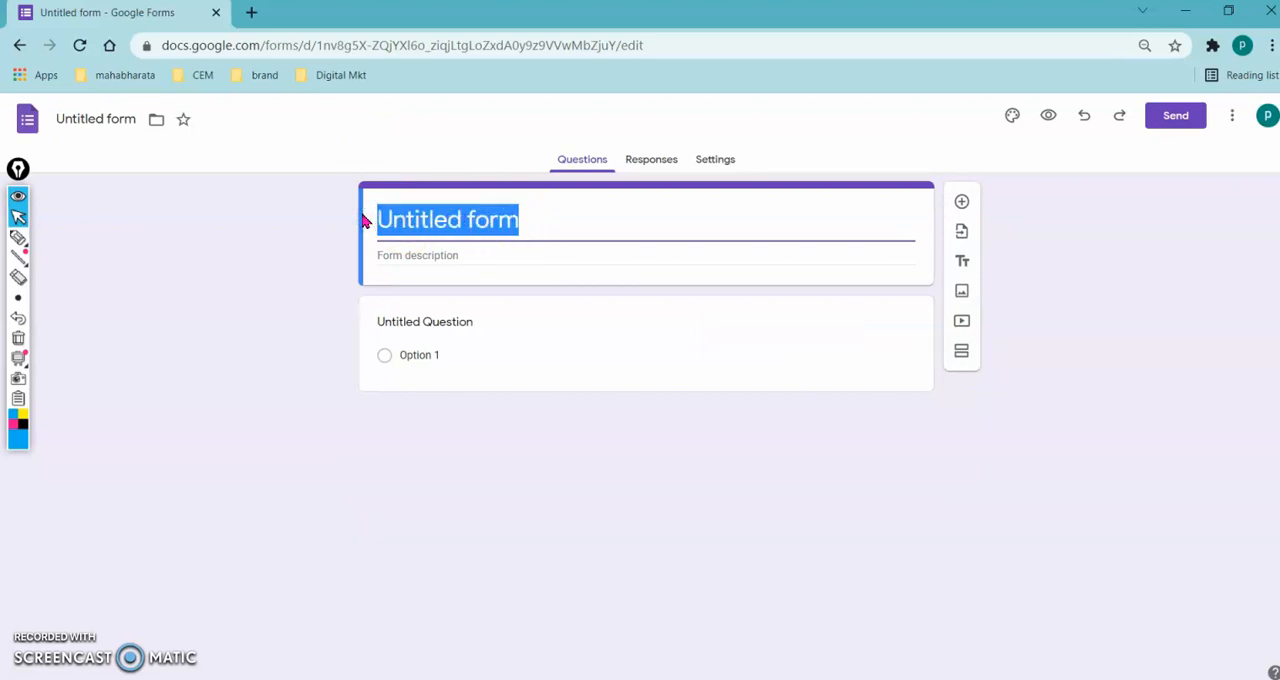
{"action": "type", "text": "exam "}
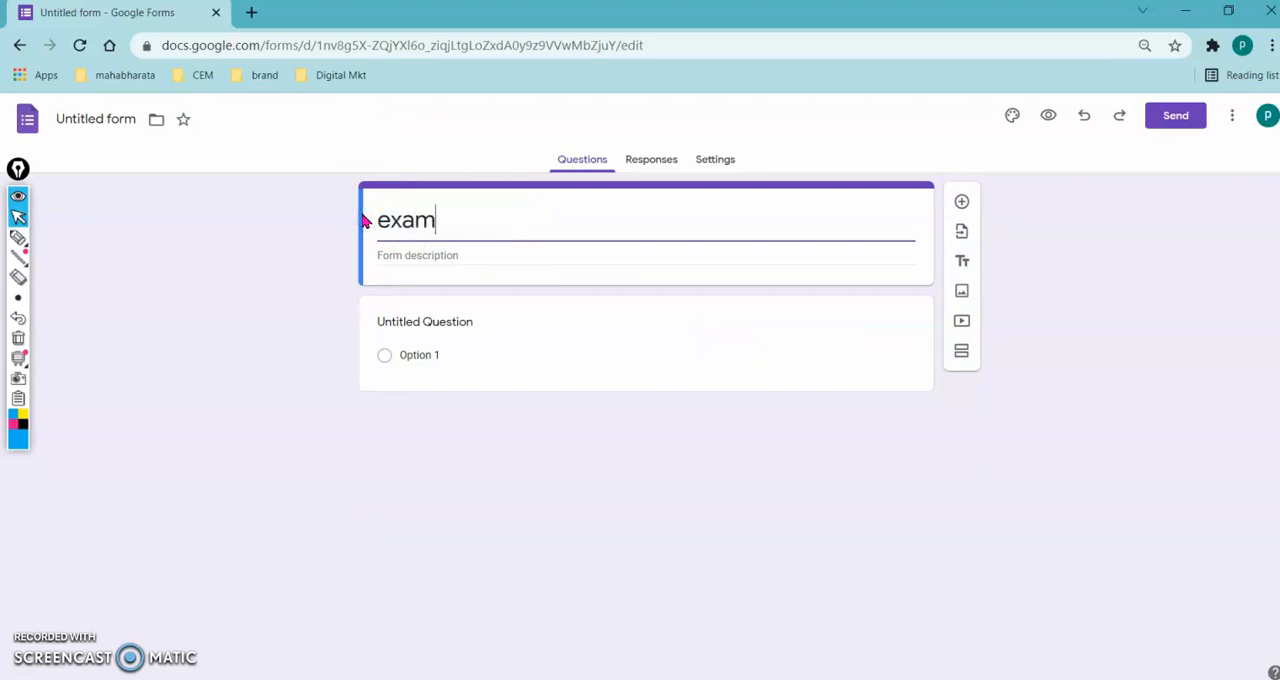
{"action": "type", "text": "test e"}
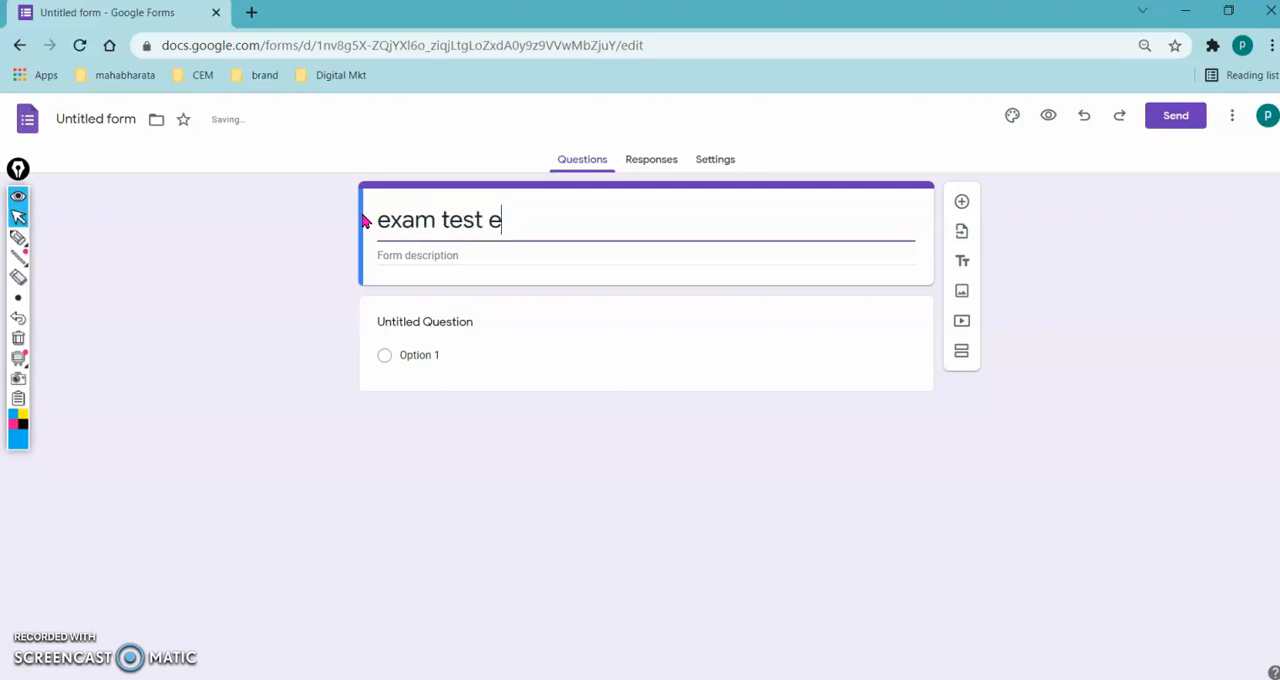
{"action": "key", "text": "BackSpace"}
{"action": "type", "text": "demo"}
- Enter the form description "all questions manadotory" and name the form file "exam test demo"
{"action": "left_click", "coordinate": [390, 255]}
{"action": "type", "text": "all questions"}
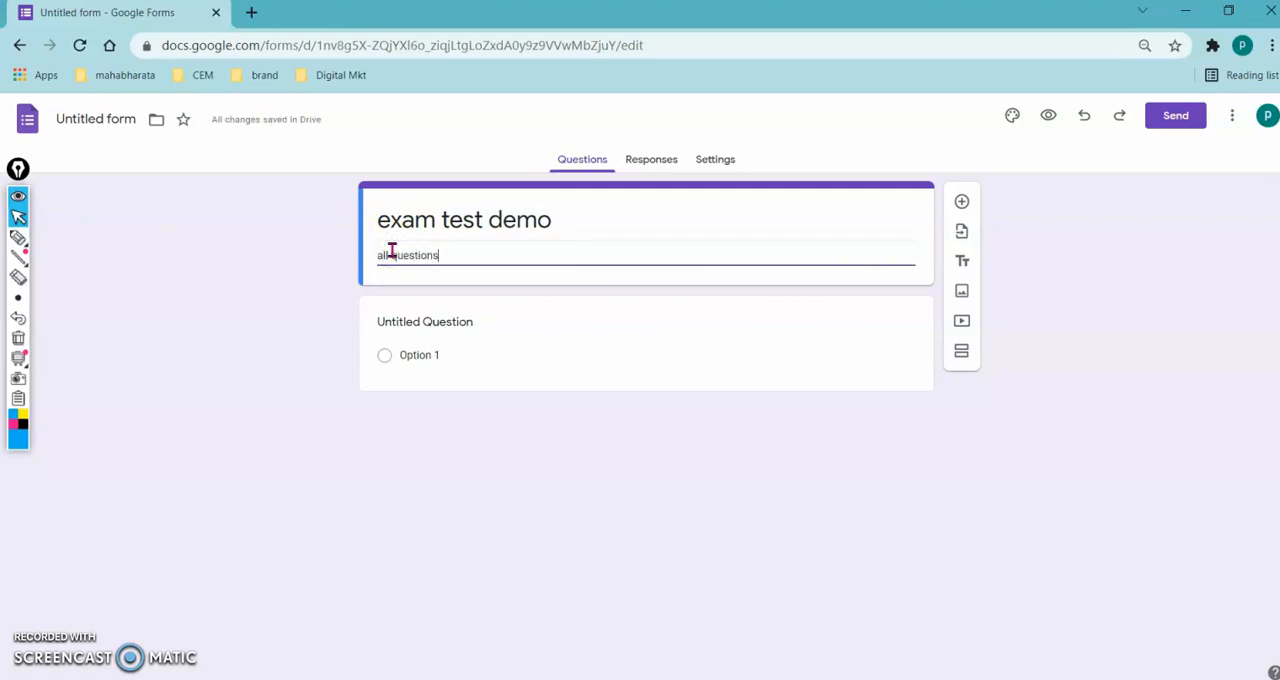
{"action": "type", "text": " manadotory"}
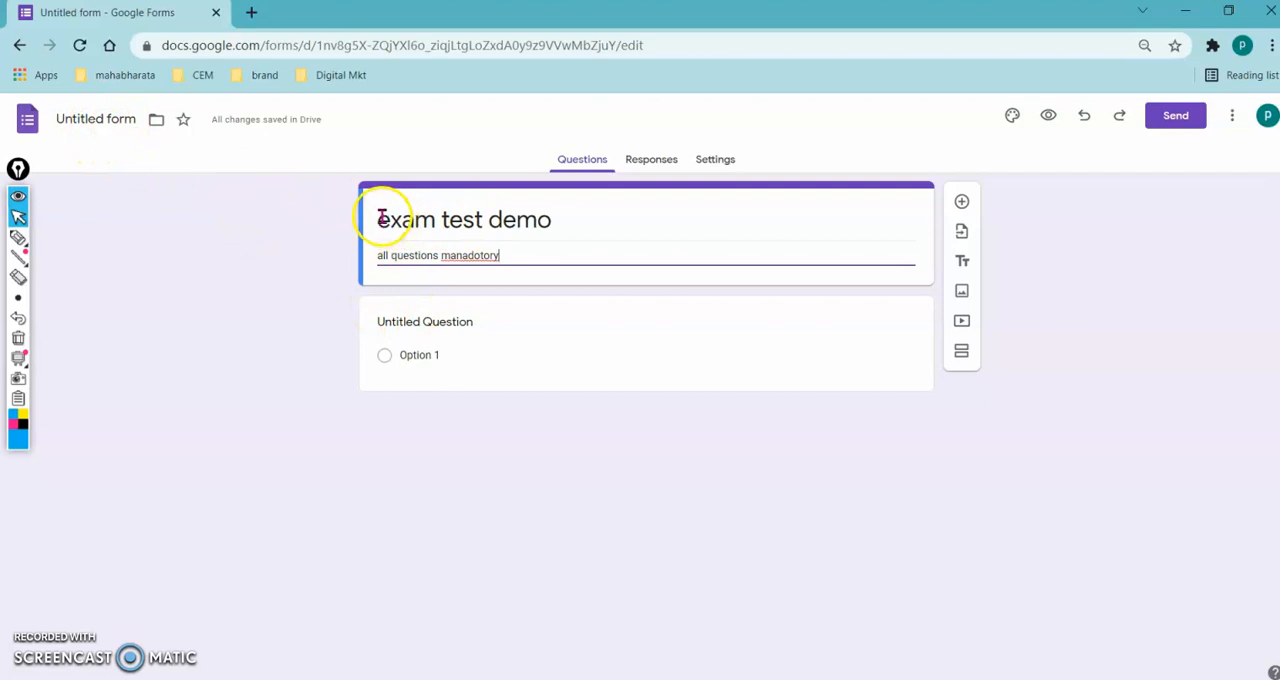
{"action": "left_click", "coordinate": [84, 119]}
{"action": "left_click", "coordinate": [183, 255]}
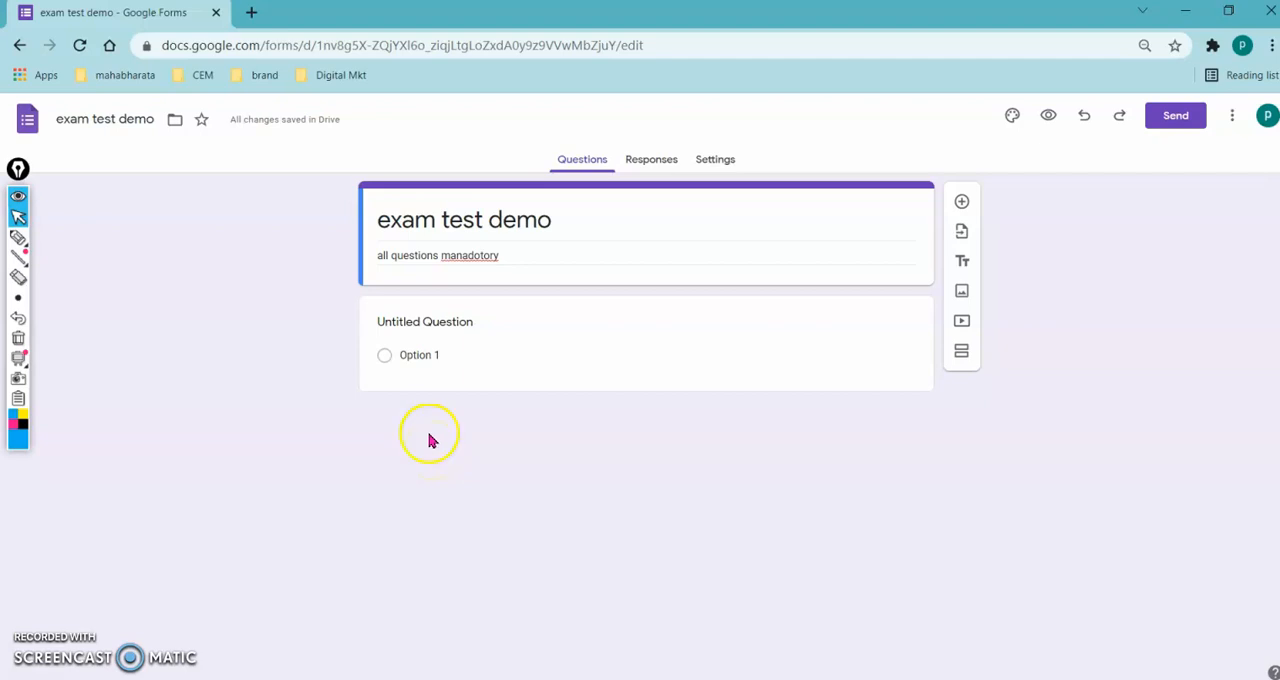
- Turn the untitled question into a required short-answer question reading "Enter Roll No"
{"action": "left_click", "coordinate": [431, 322]}
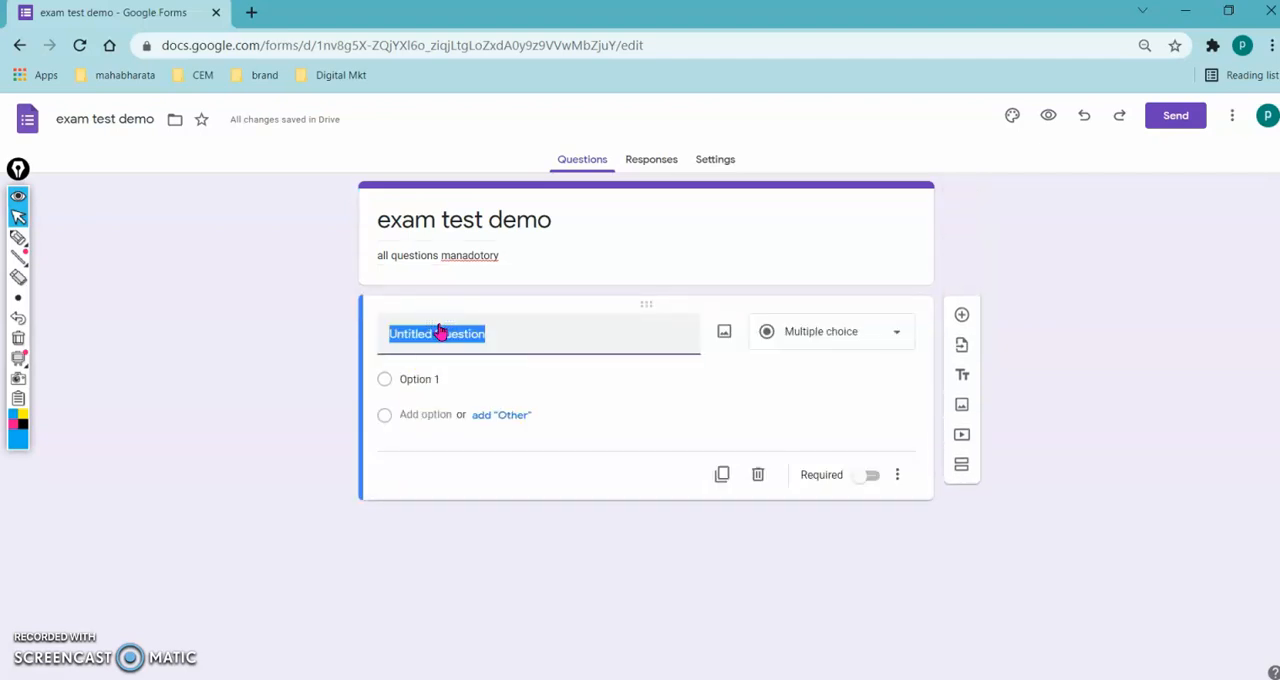
{"action": "type", "text": "Enter Roll No"}
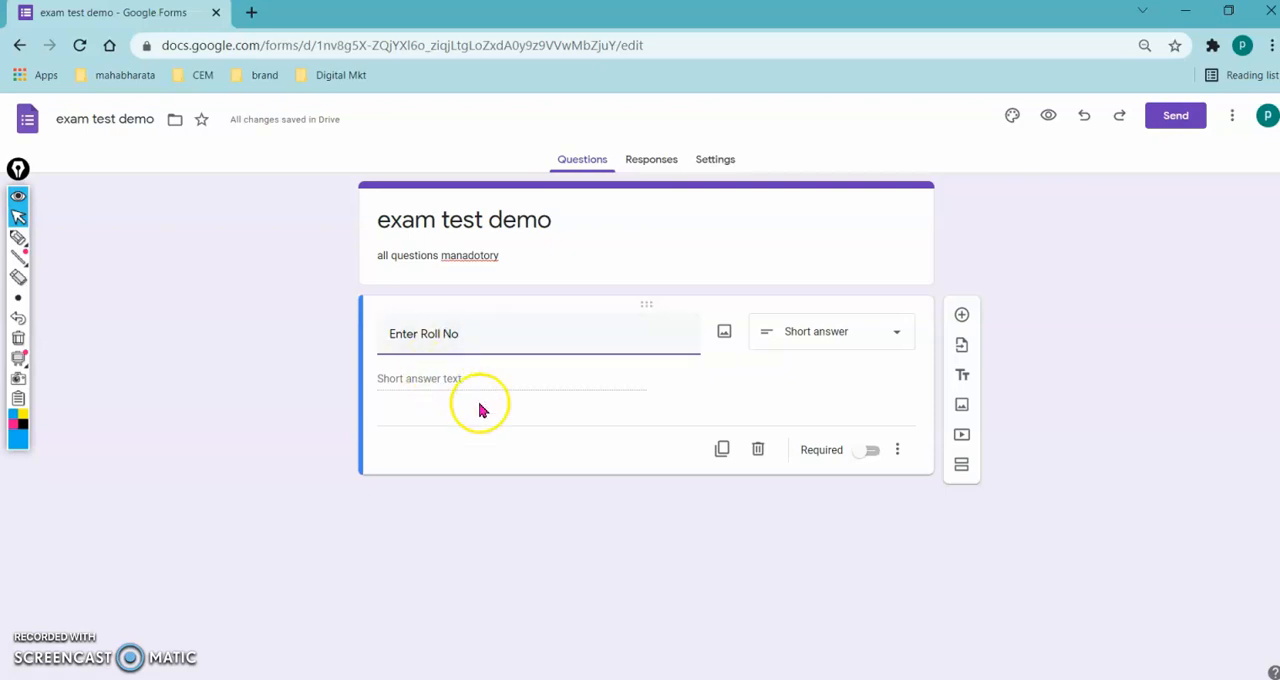
{"action": "left_click", "coordinate": [874, 458]}
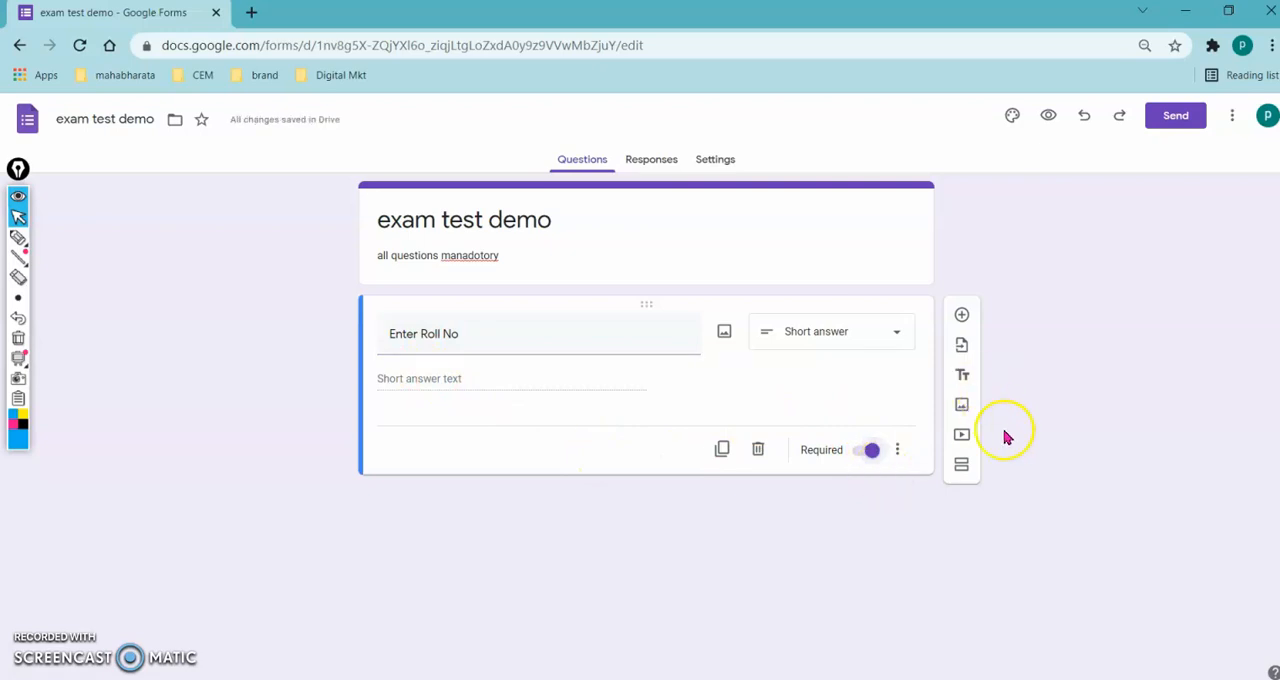
- Add a required short-answer question reading "Enter your name"
{"action": "left_click", "coordinate": [962, 317]}
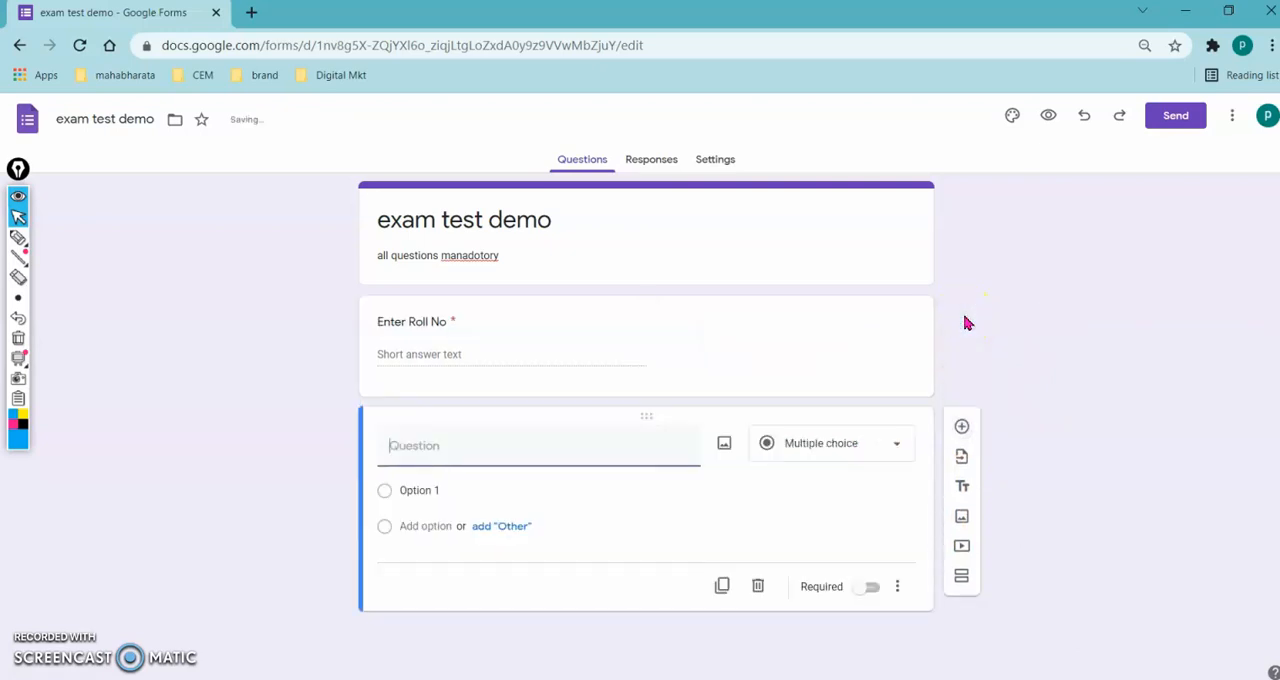
{"action": "type", "text": "Enter your "}
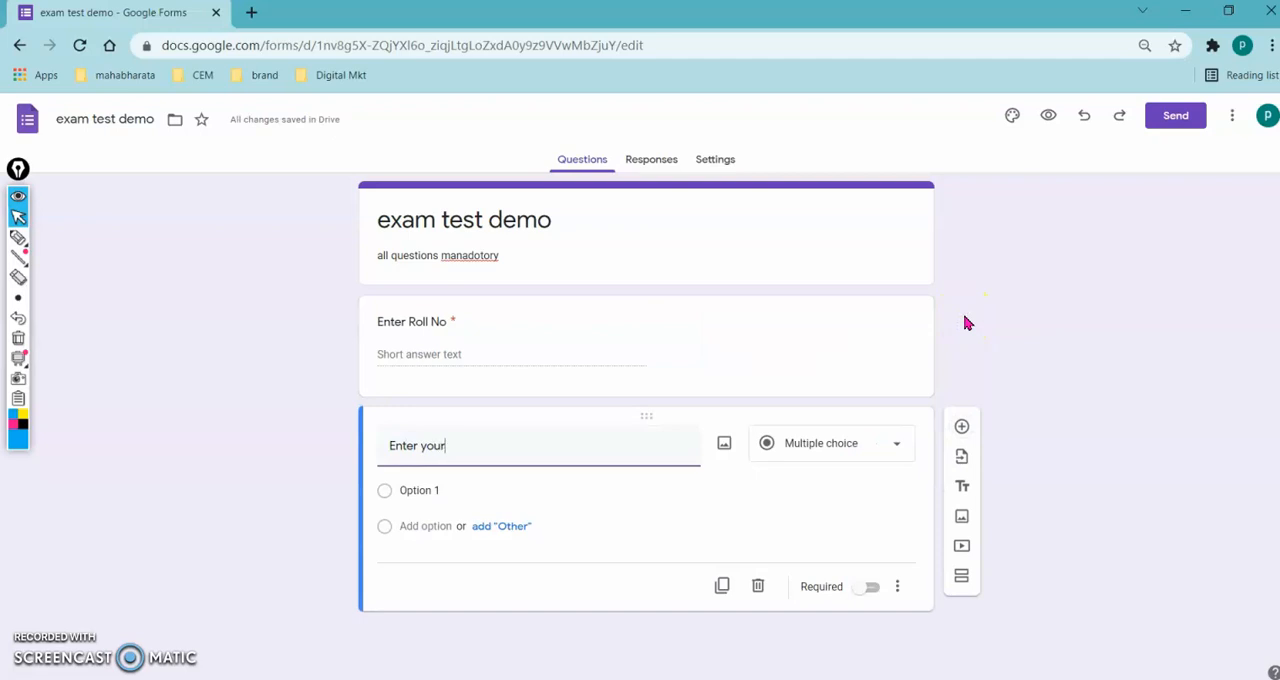
{"action": "type", "text": "name"}
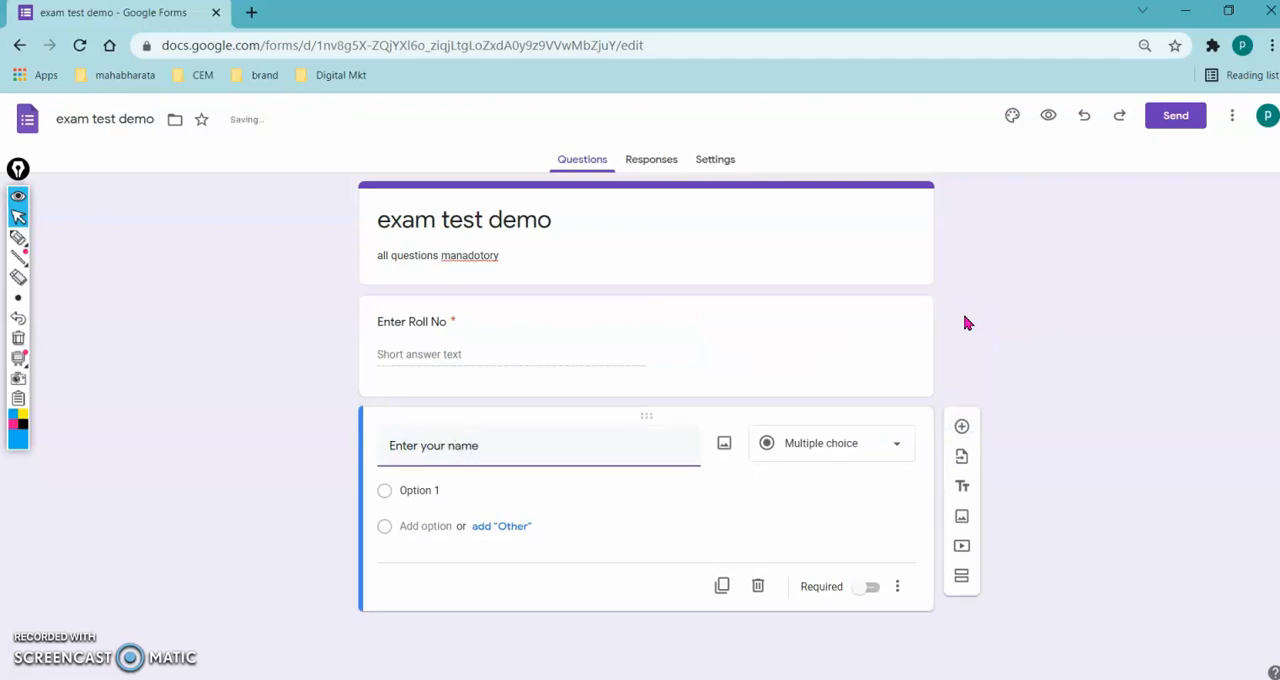
{"action": "left_click", "coordinate": [871, 562]}
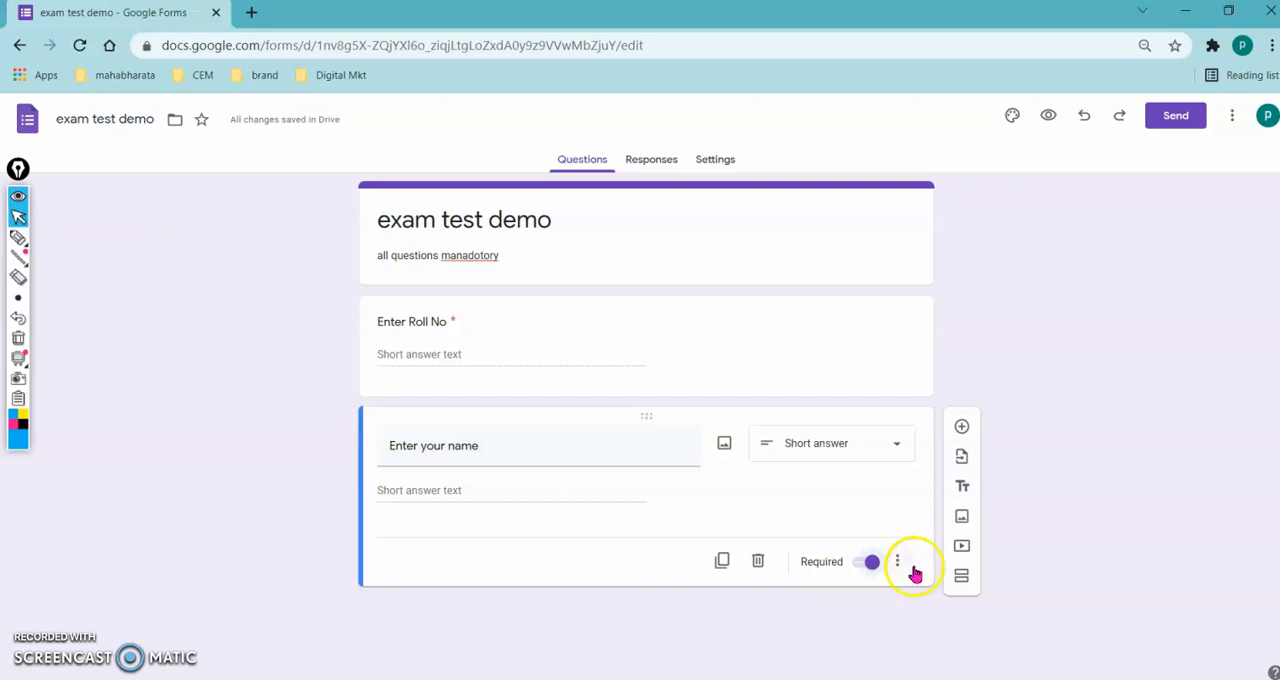
- Add a short-answer question reading "Enter exam code"
{"action": "left_click", "coordinate": [962, 428]}
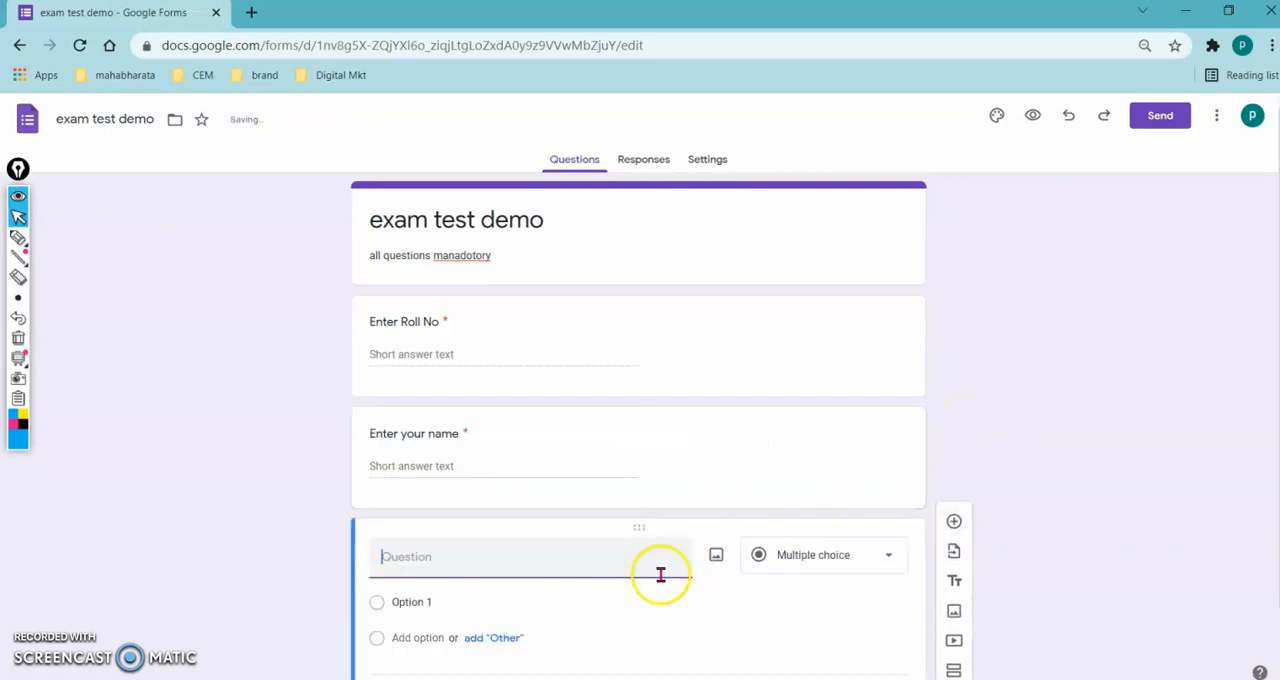
{"action": "type", "text": "Enter exam code"}
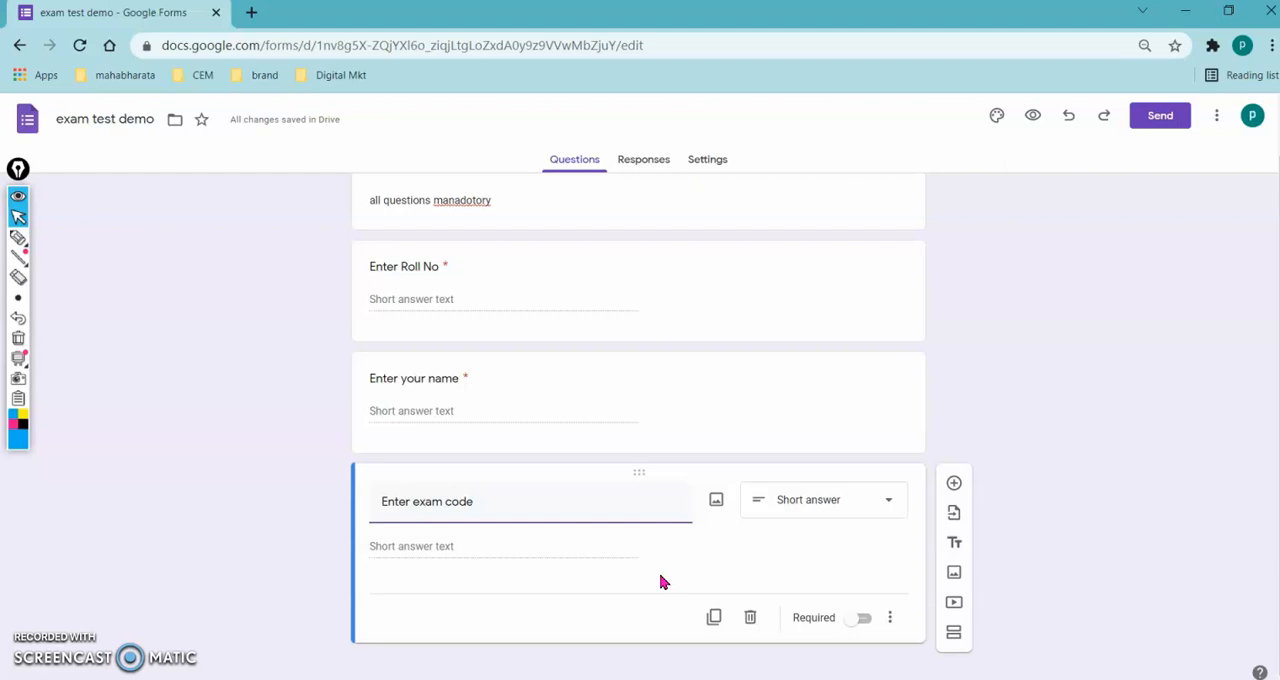
- Add response validation to the exam code question, requiring text that contains the assigned exam code
{"action": "left_click", "coordinate": [890, 622]}
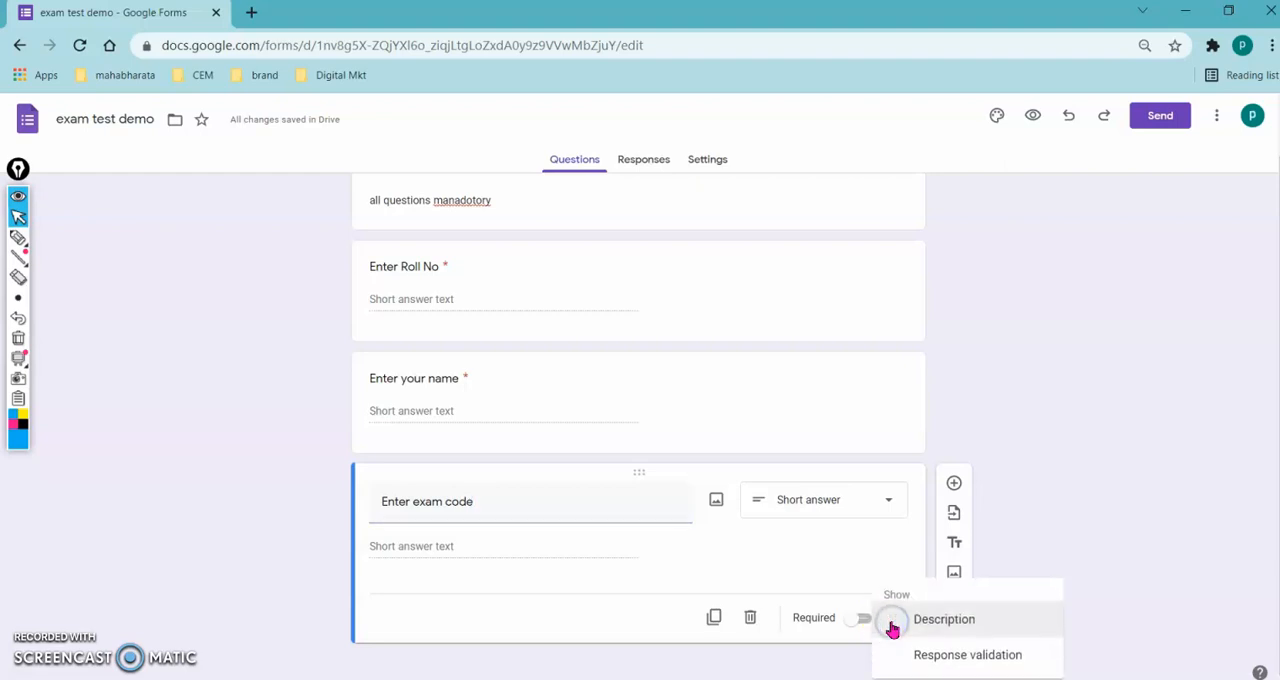
{"action": "left_click", "coordinate": [912, 660]}
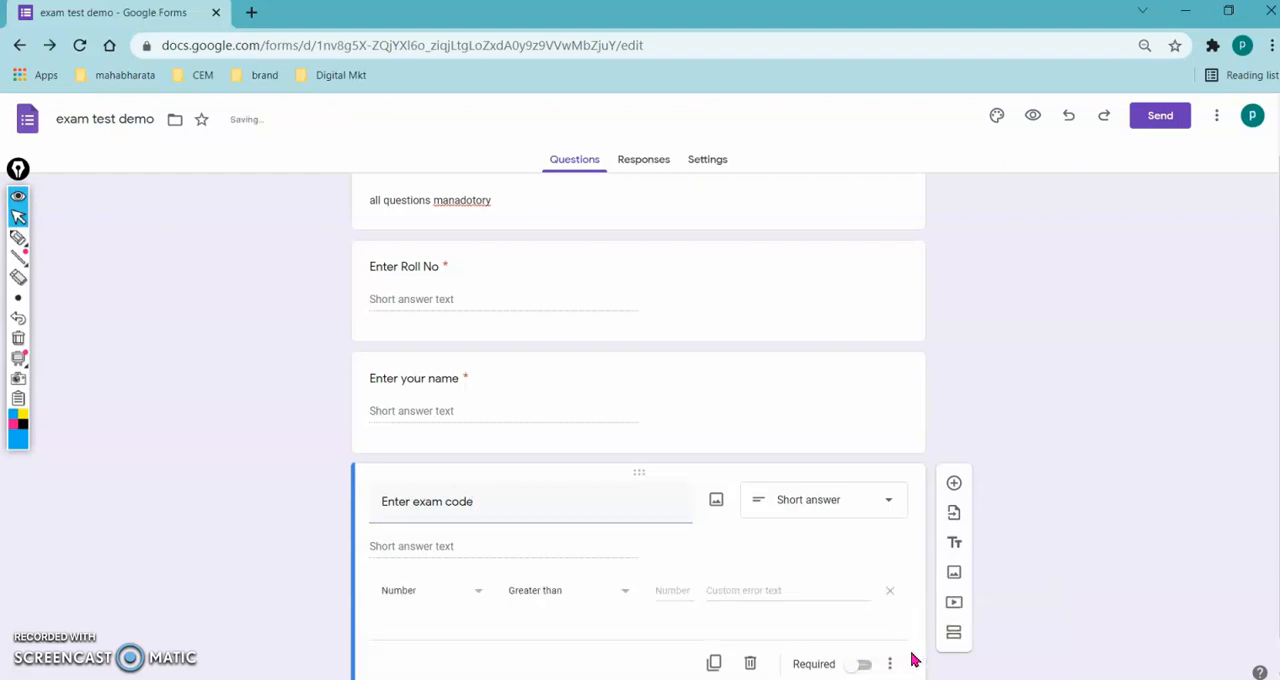
{"action": "left_click", "coordinate": [478, 595]}
{"action": "left_click", "coordinate": [394, 586]}
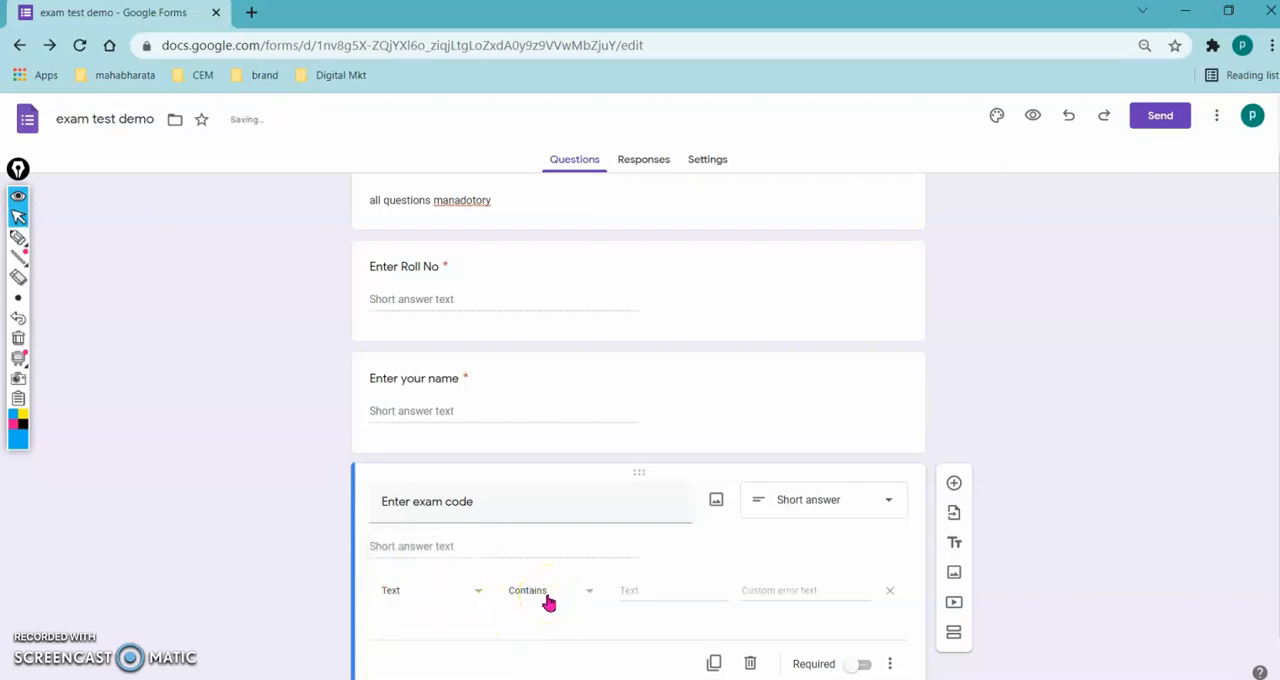
{"action": "left_click", "coordinate": [633, 593]}
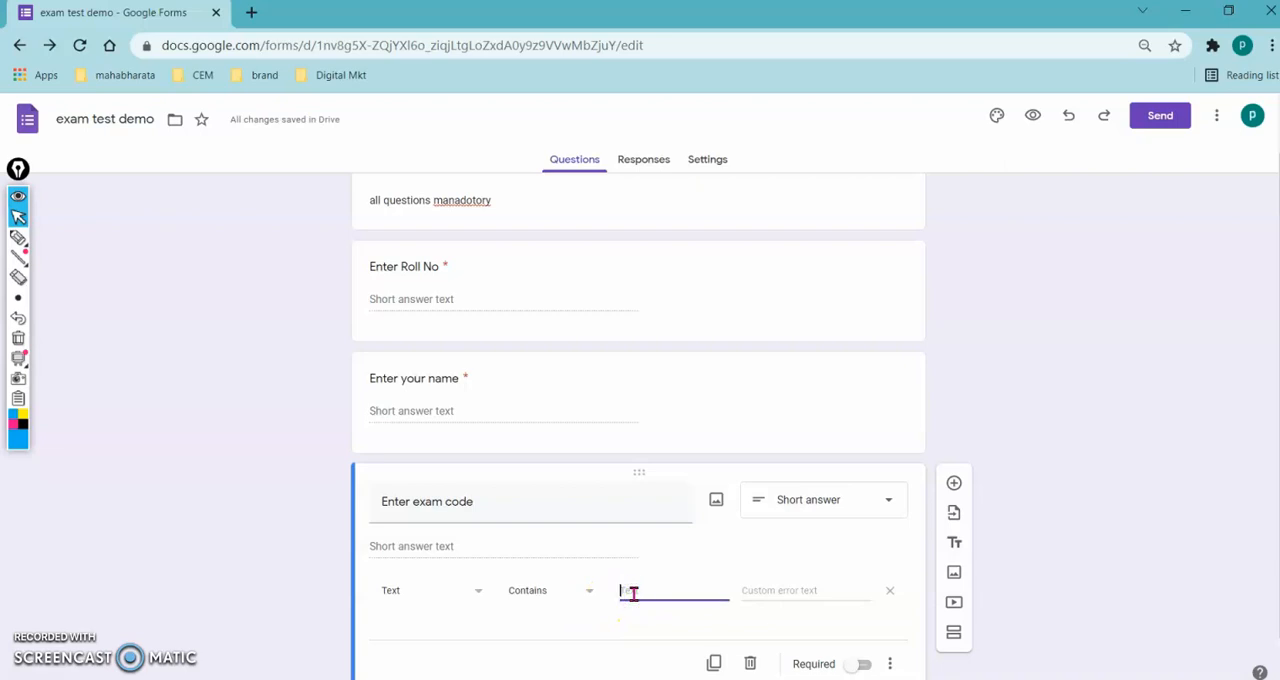
- Set the validation's custom error text to "etner code as given" and make the exam code question required
{"action": "left_click", "coordinate": [752, 591]}
{"action": "type", "text": "enter code"}
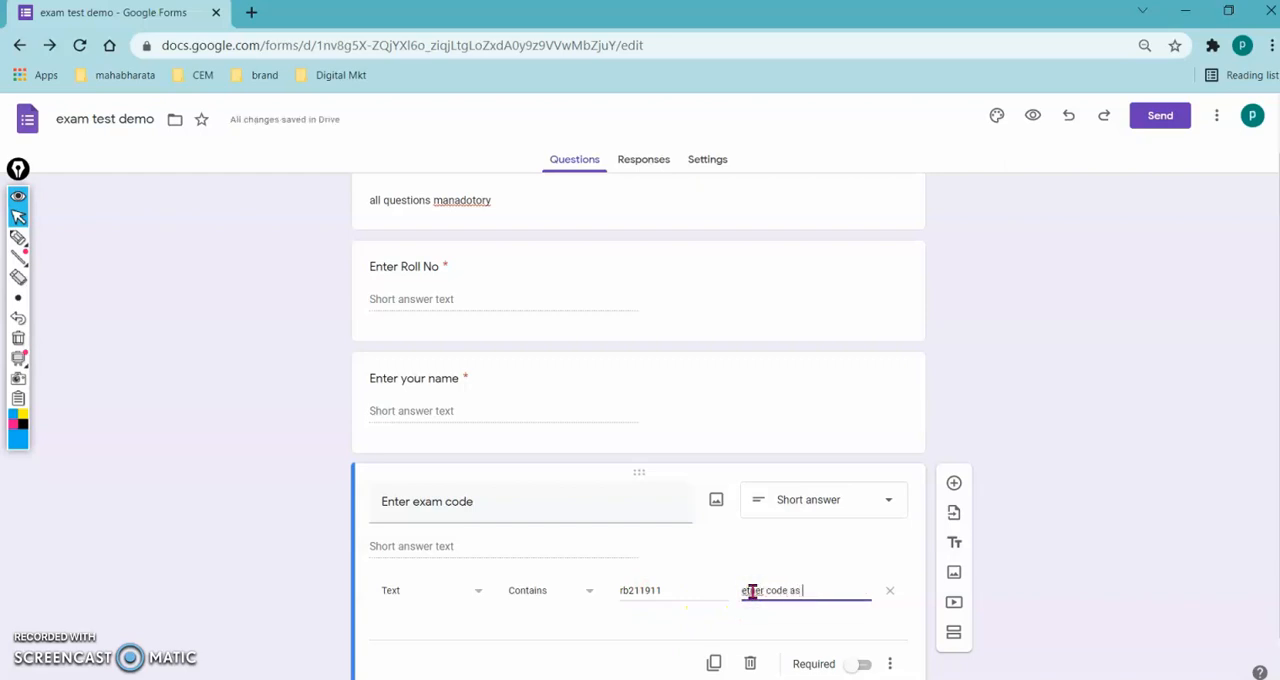
{"action": "type", "text": " as qu"}
{"action": "key", "text": "BackSpace"}
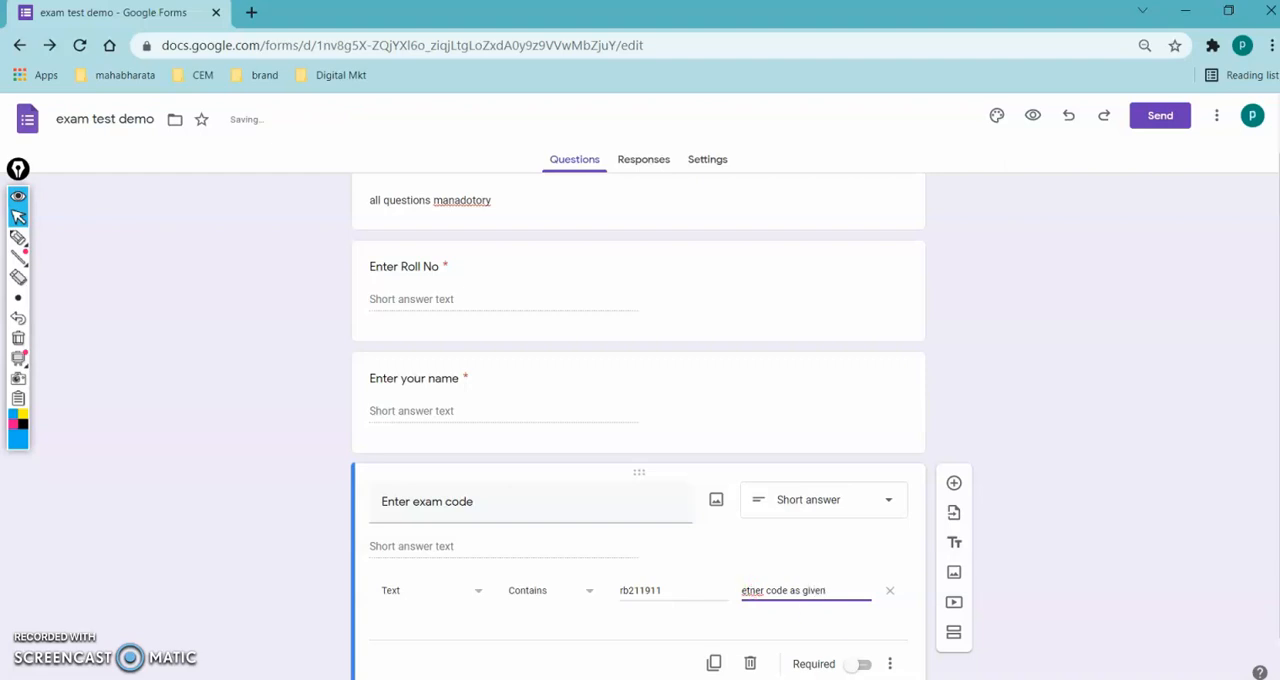
{"action": "left_click", "coordinate": [862, 665]}
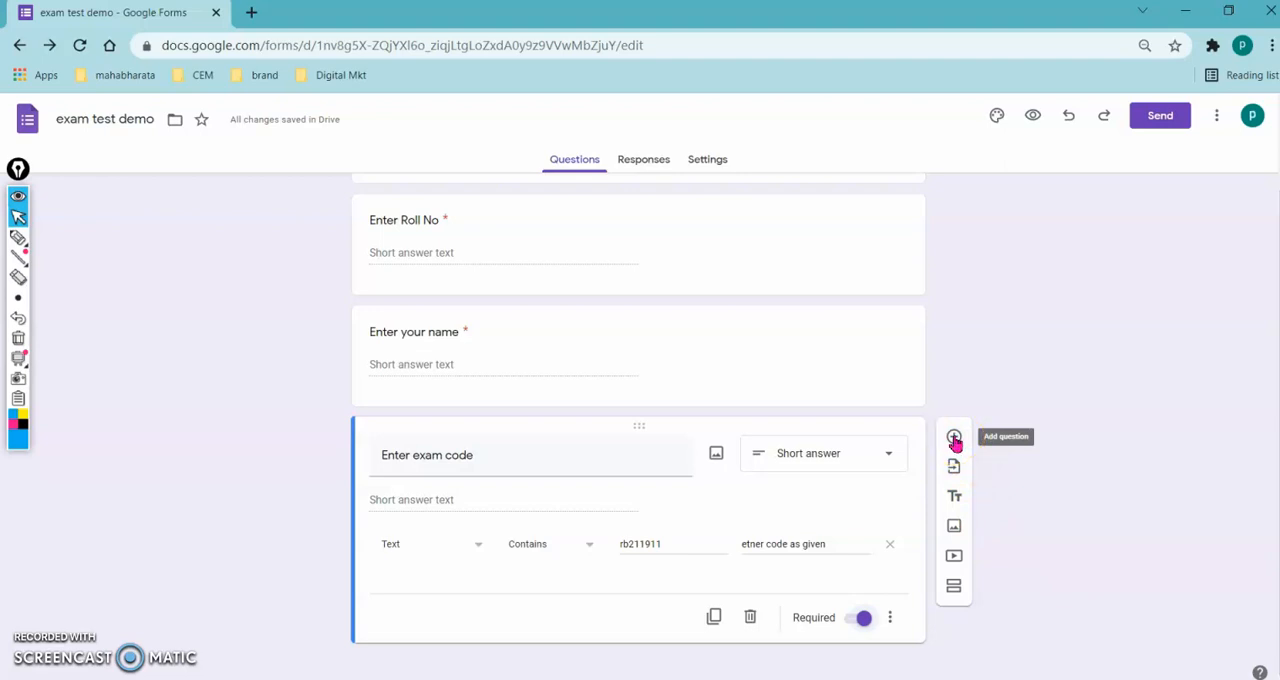
- Add a second section after the exam code question and title it "MCQ questions"
{"action": "left_click", "coordinate": [955, 586]}
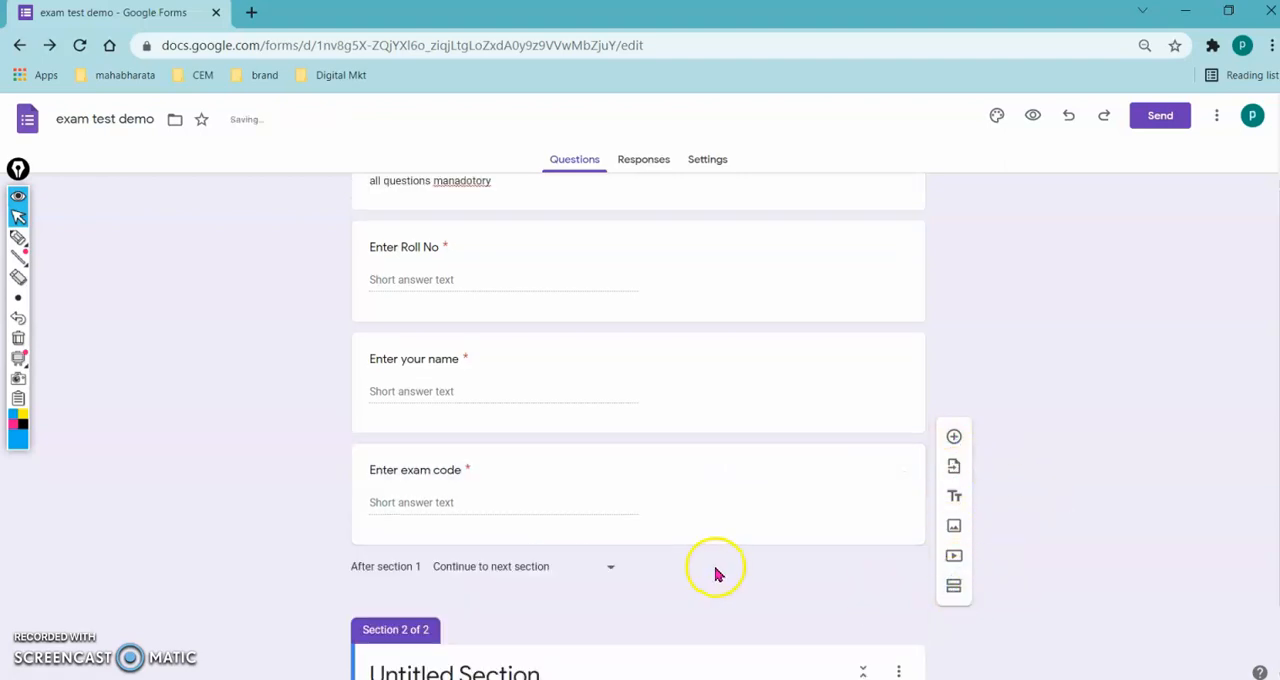
{"action": "scroll", "coordinate": [720, 571], "scroll_direction": "up", "scroll_amount": 1}
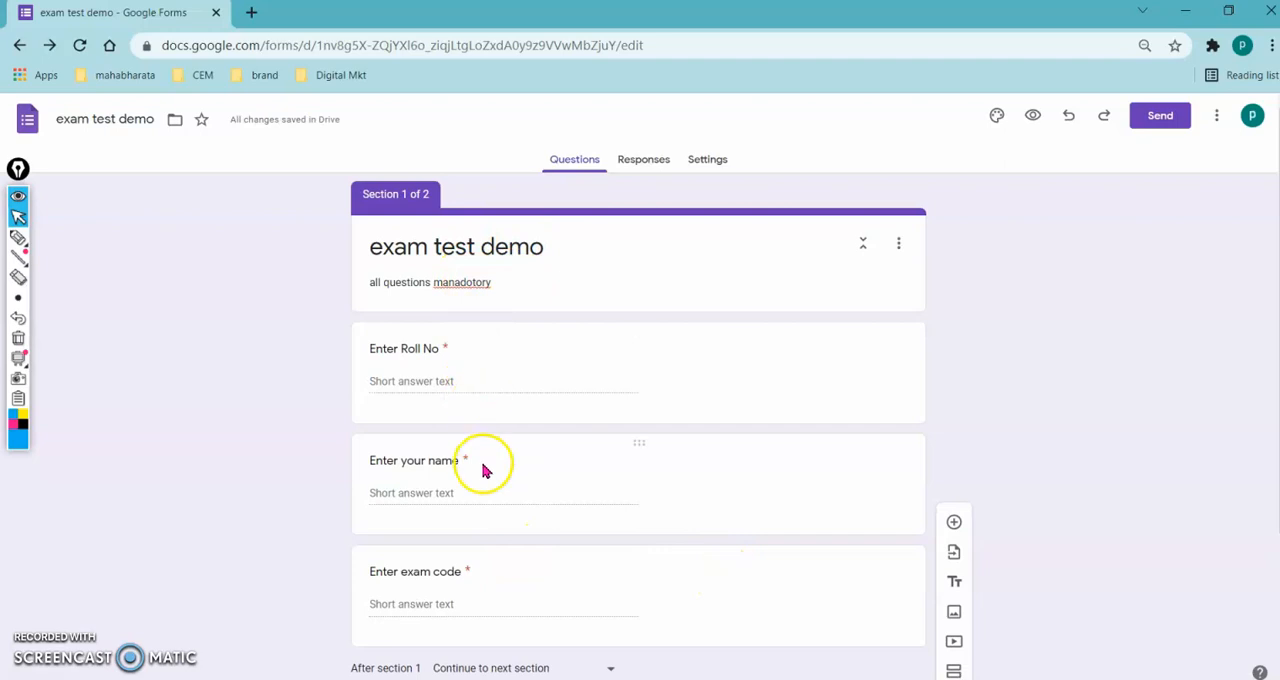
{"action": "scroll", "coordinate": [483, 466], "scroll_direction": "down", "scroll_amount": 2}
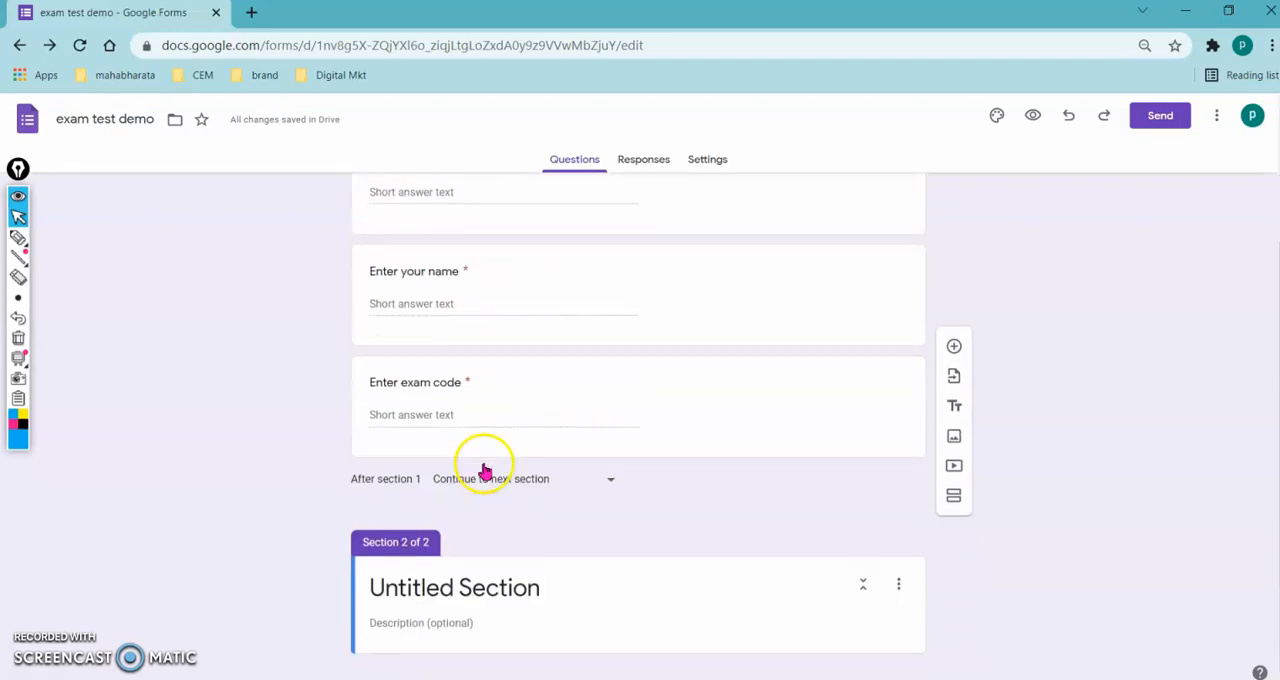
{"action": "left_click", "coordinate": [477, 580]}
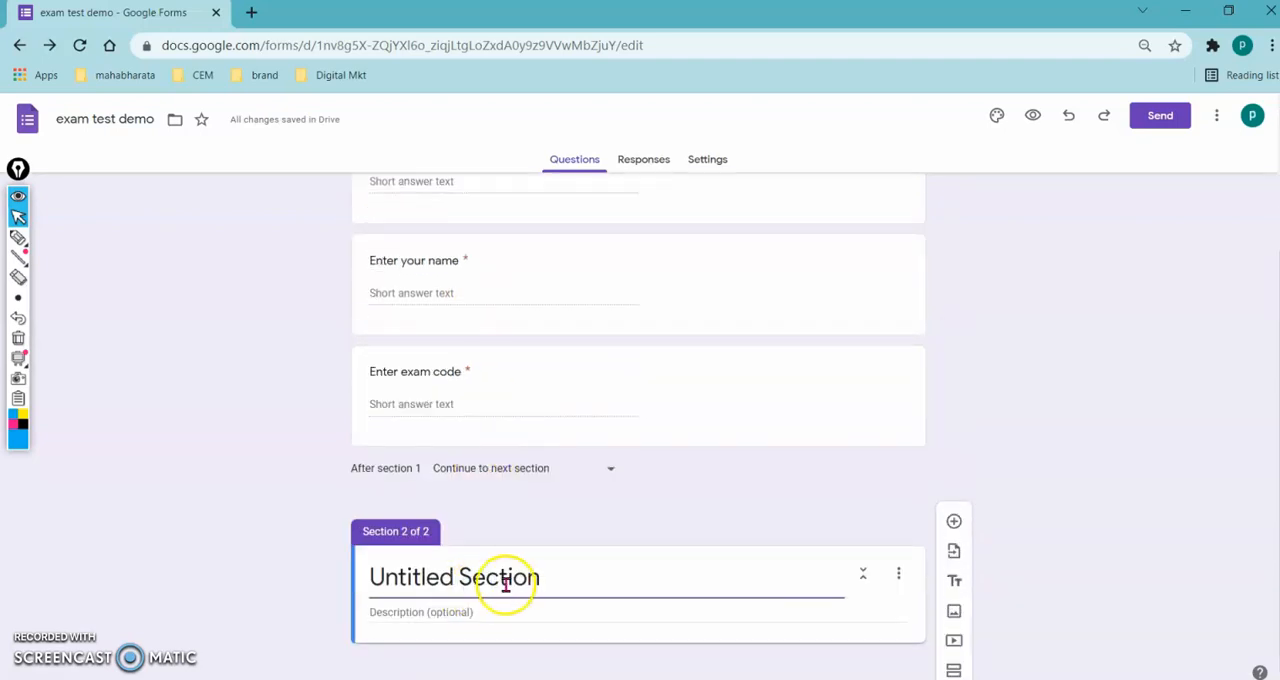
{"action": "left_click_drag", "start_coordinate": [581, 580], "coordinate": [368, 552]}
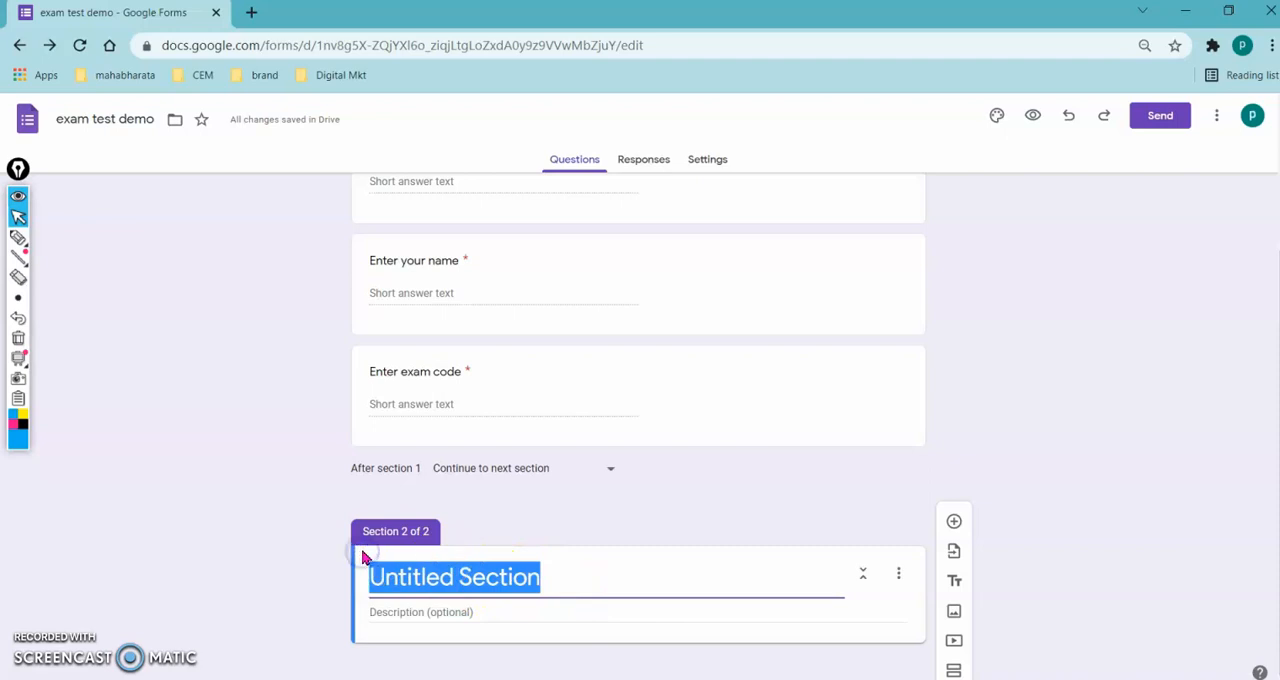
{"action": "type", "text": "MCQ questions"}
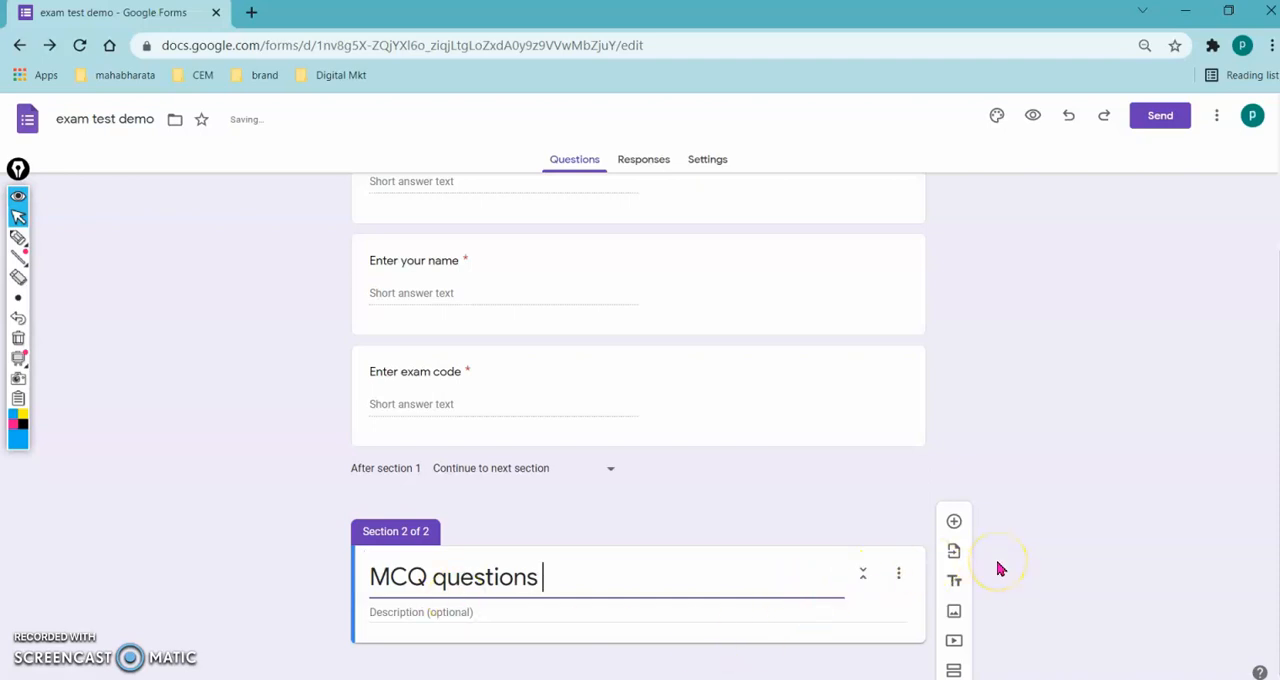
- Add a multiple-choice question with question 1 copied from the Word document set1, without its number: "Which of the following statements about marketing is true?"
{"action": "left_click", "coordinate": [954, 523]}
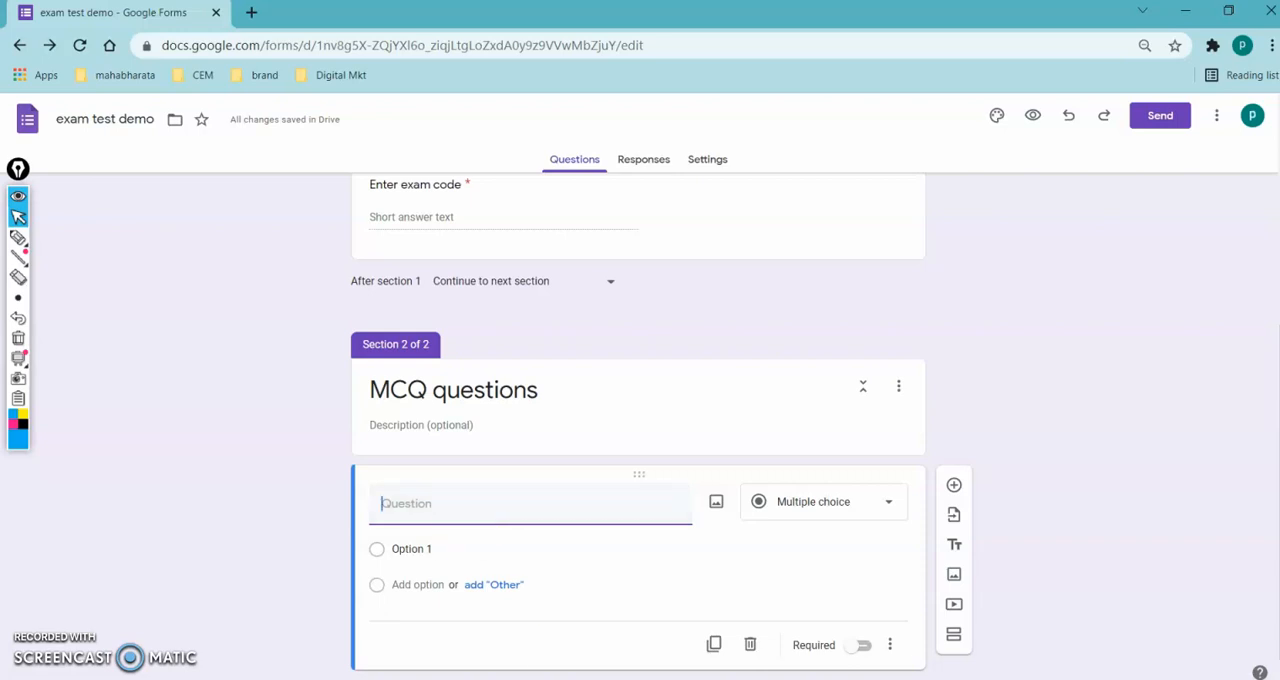
{"action": "left_click", "coordinate": [645, 679]}
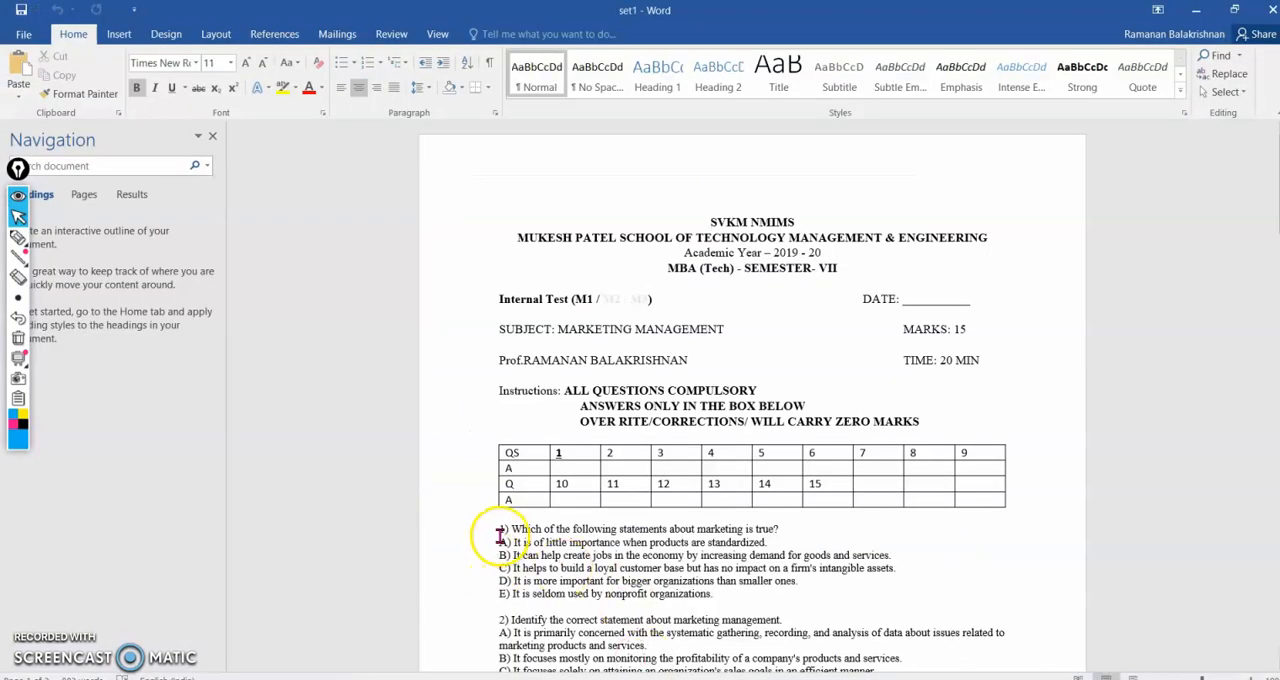
{"action": "left_click_drag", "start_coordinate": [500, 529], "coordinate": [786, 532]}
{"action": "key", "text": "ctrl+c"}
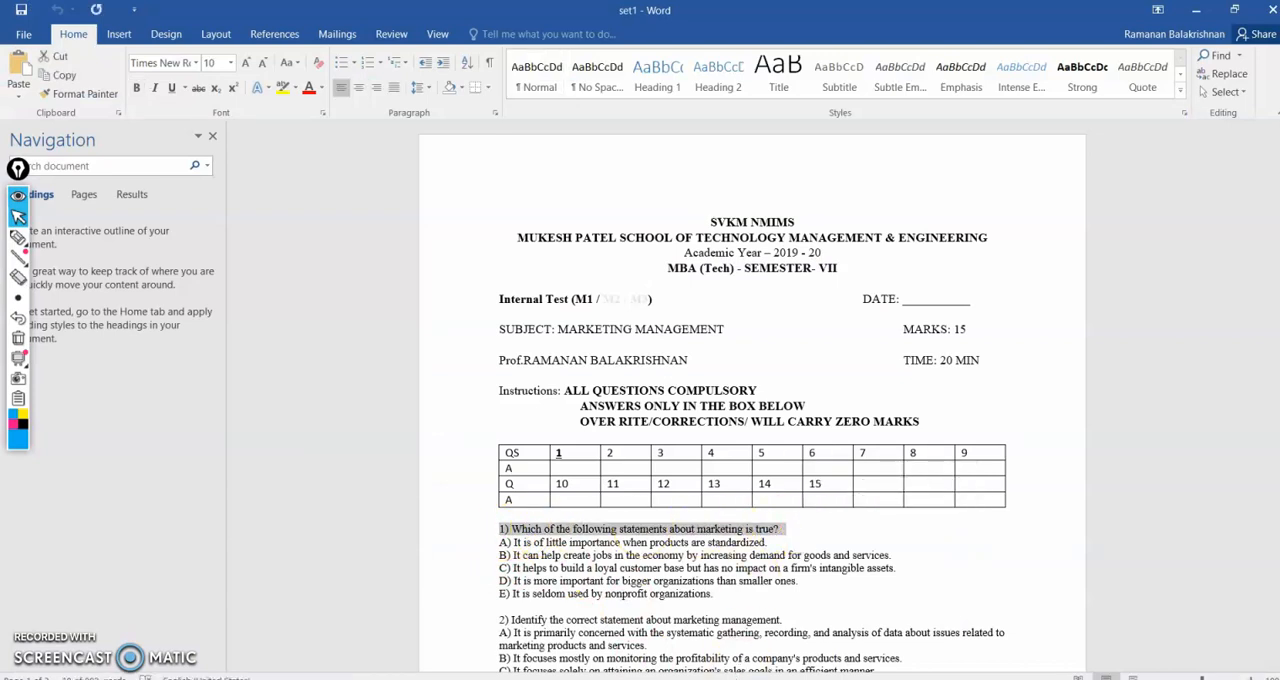
{"action": "key", "text": "alt+Tab"}
{"action": "key", "text": "ctrl+v"}
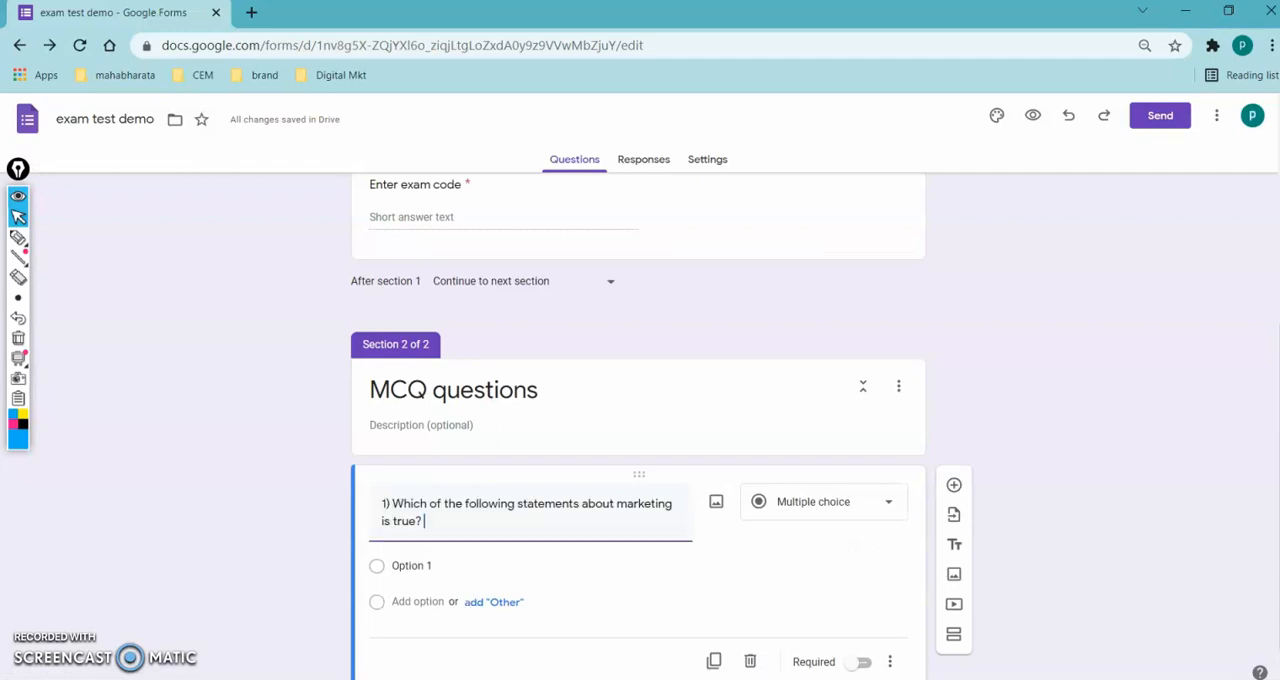
{"action": "left_click", "coordinate": [390, 504]}
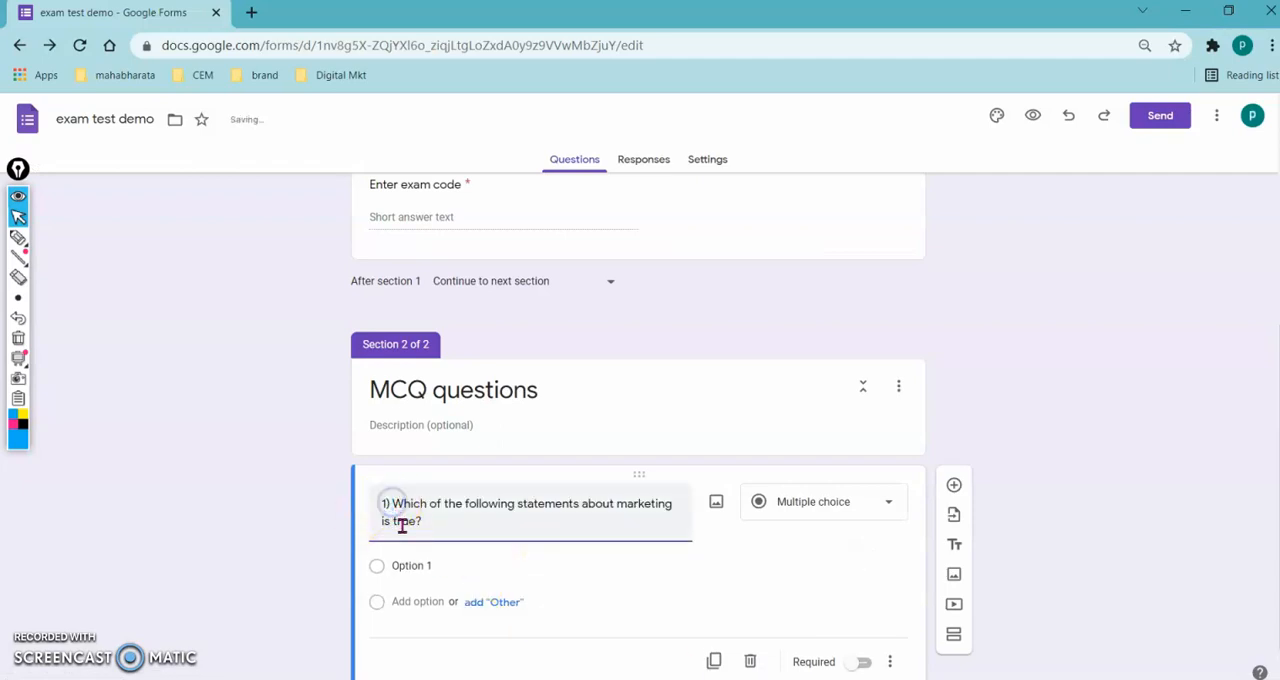
{"action": "key", "text": "BackSpace"}
{"action": "key", "text": "BackSpace"}
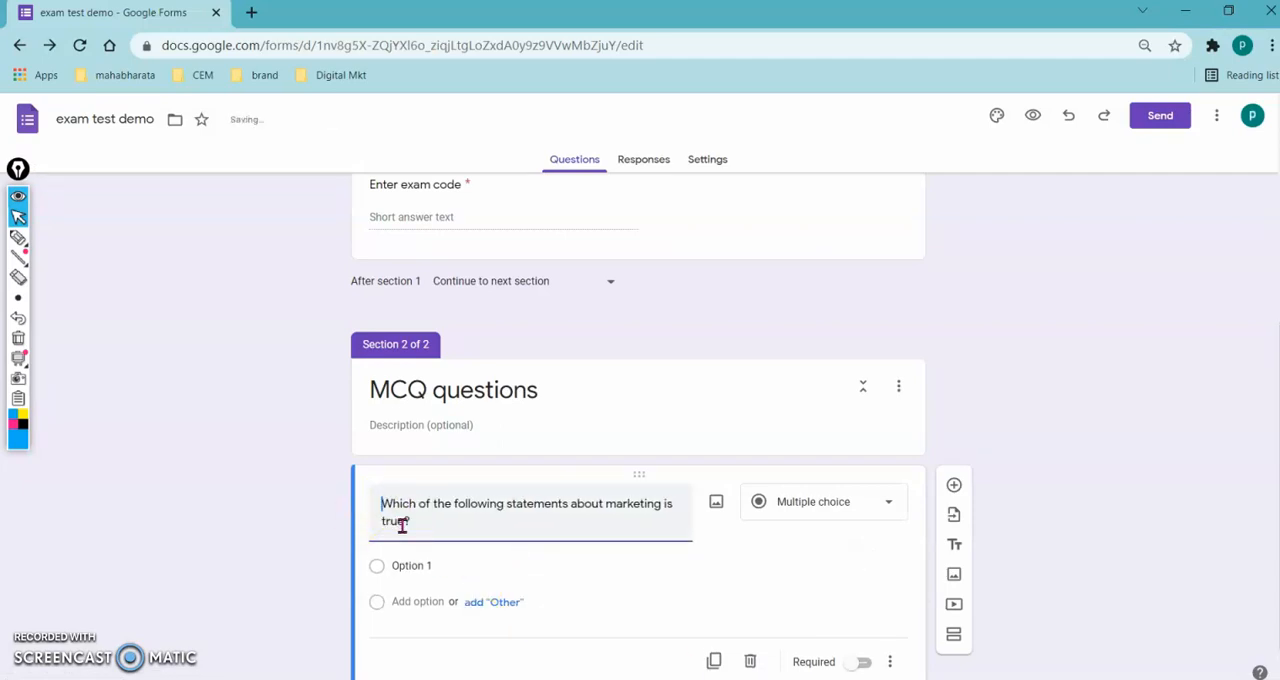
- Switch to the Word document set1, strip the A) to E) letters from question 1's five answer options and copy them
{"action": "key", "text": "alt+Tab"}
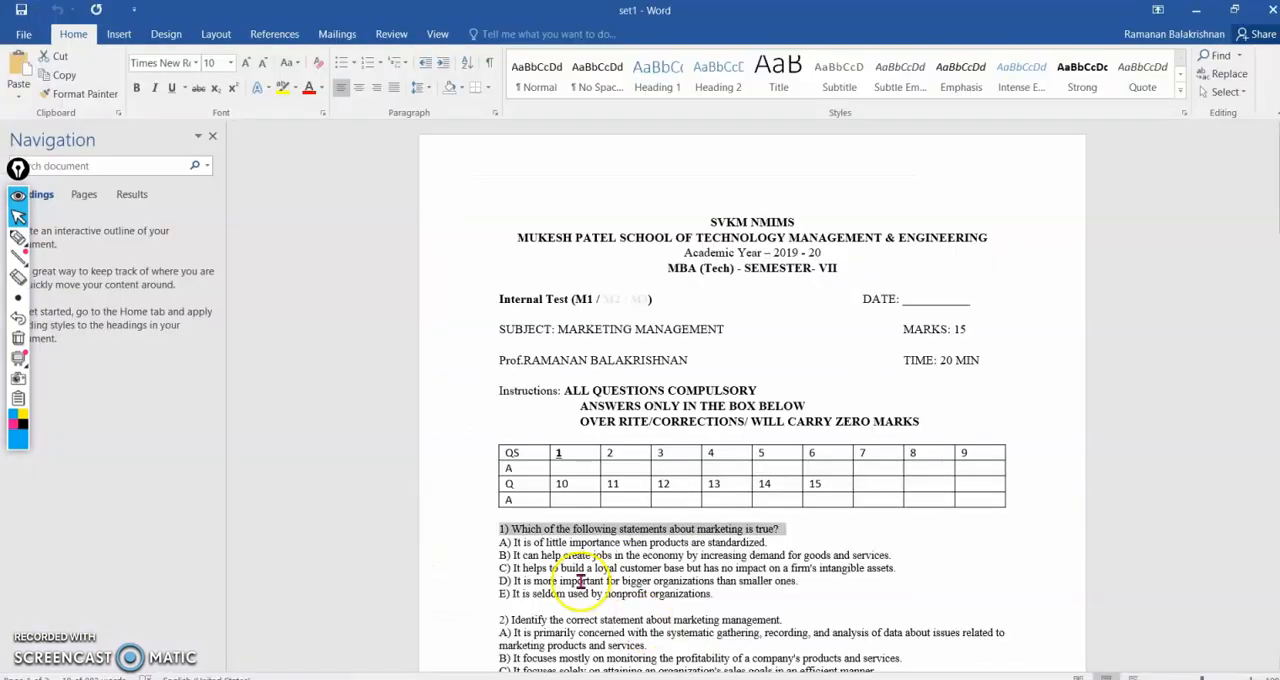
{"action": "left_click_drag", "start_coordinate": [503, 461], "coordinate": [729, 520]}
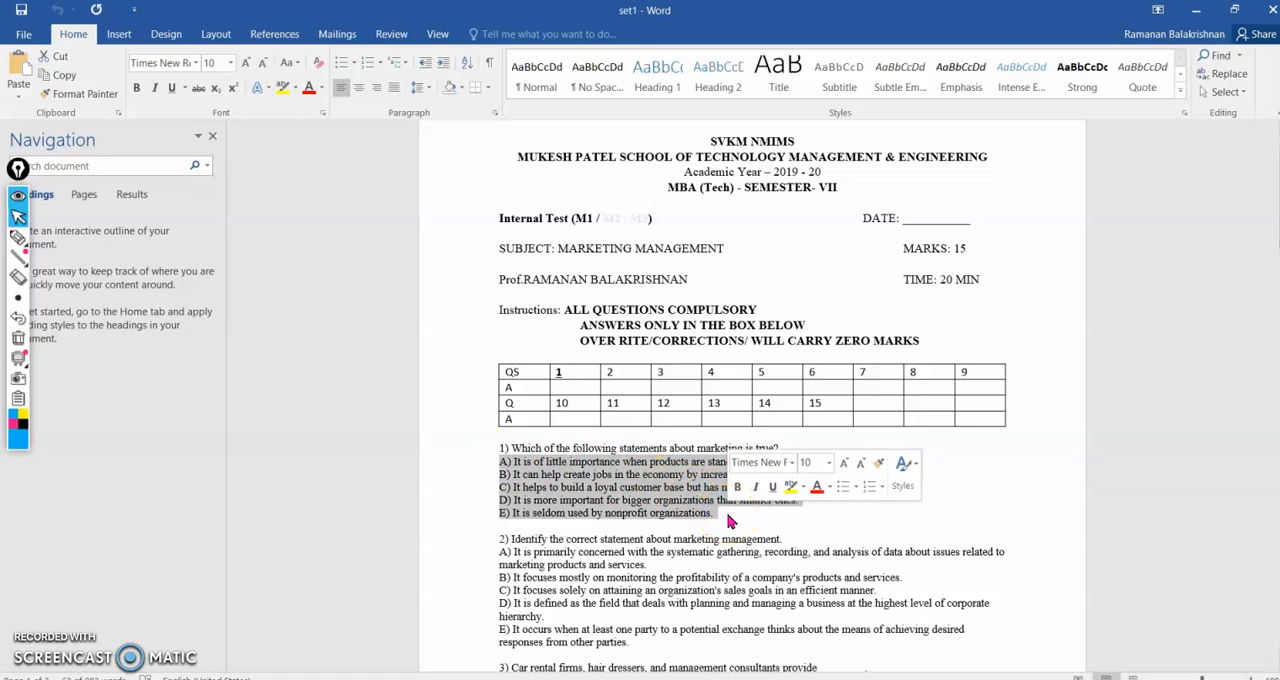
{"action": "left_click", "coordinate": [343, 72]}
{"action": "left_click", "coordinate": [343, 72]}
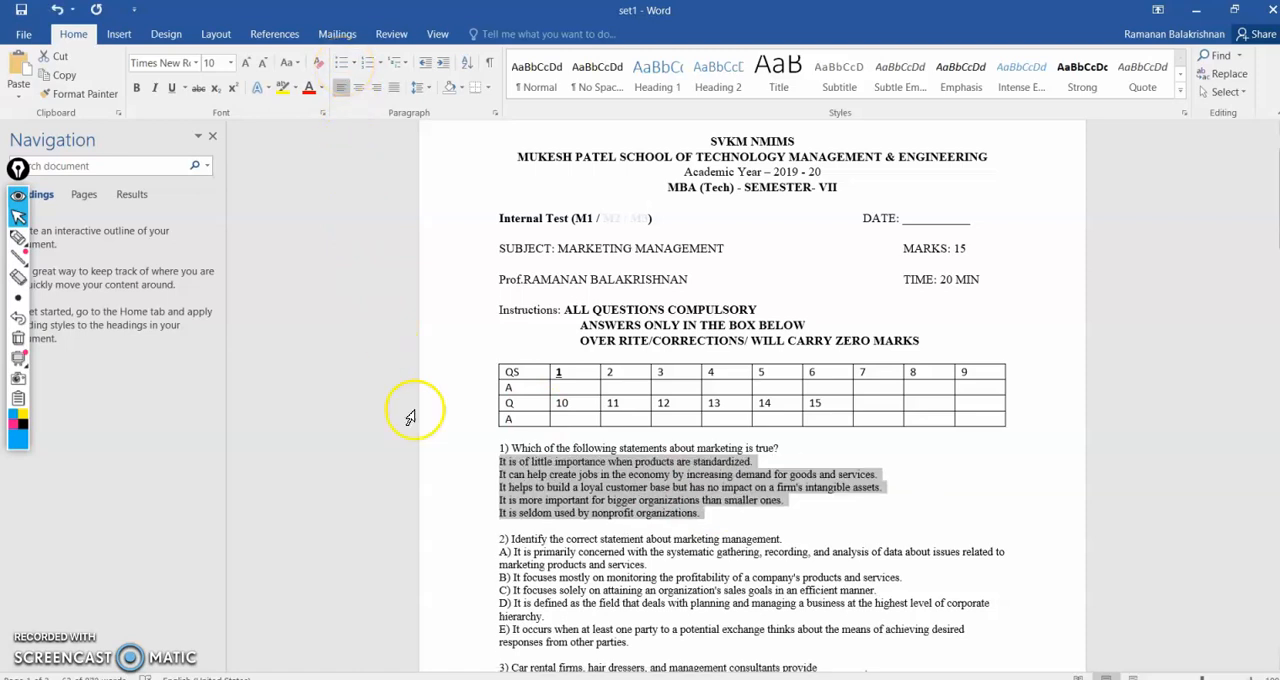
- Switch back to Google Forms and paste the five copied statements as answer options of the marketing question
{"action": "key", "text": "alt+Tab"}
{"action": "left_click", "coordinate": [405, 565]}
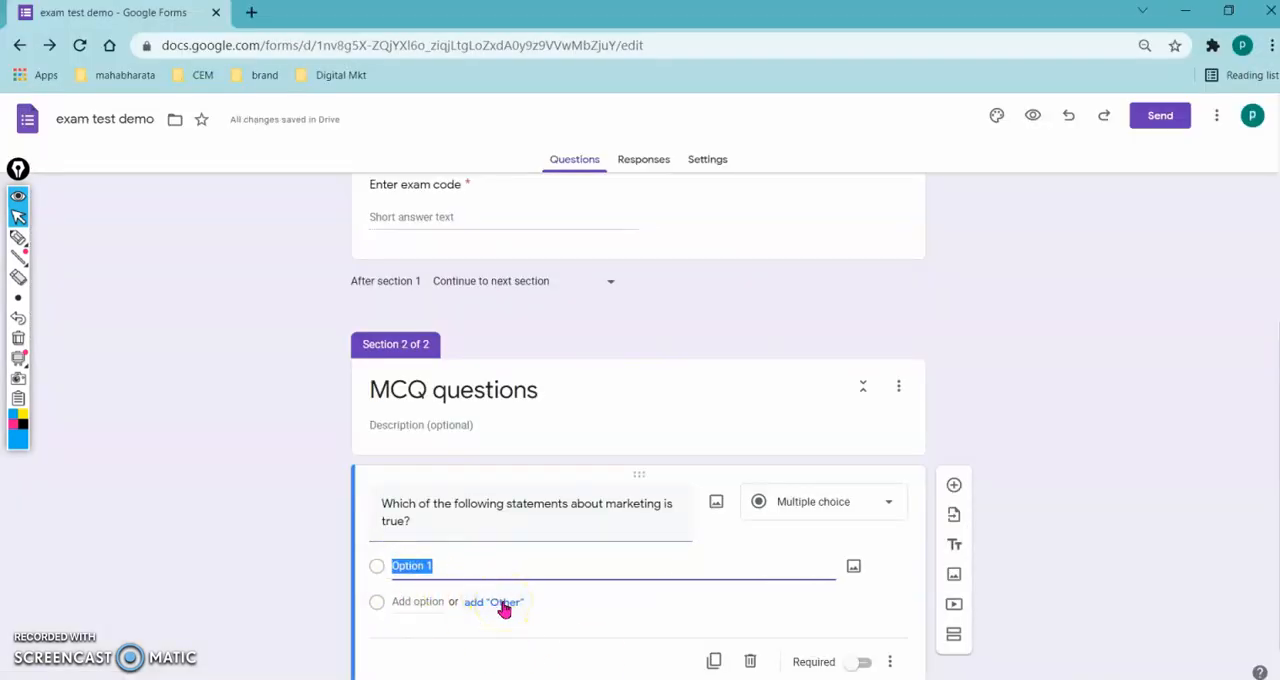
{"action": "key", "text": "ctrl+v"}
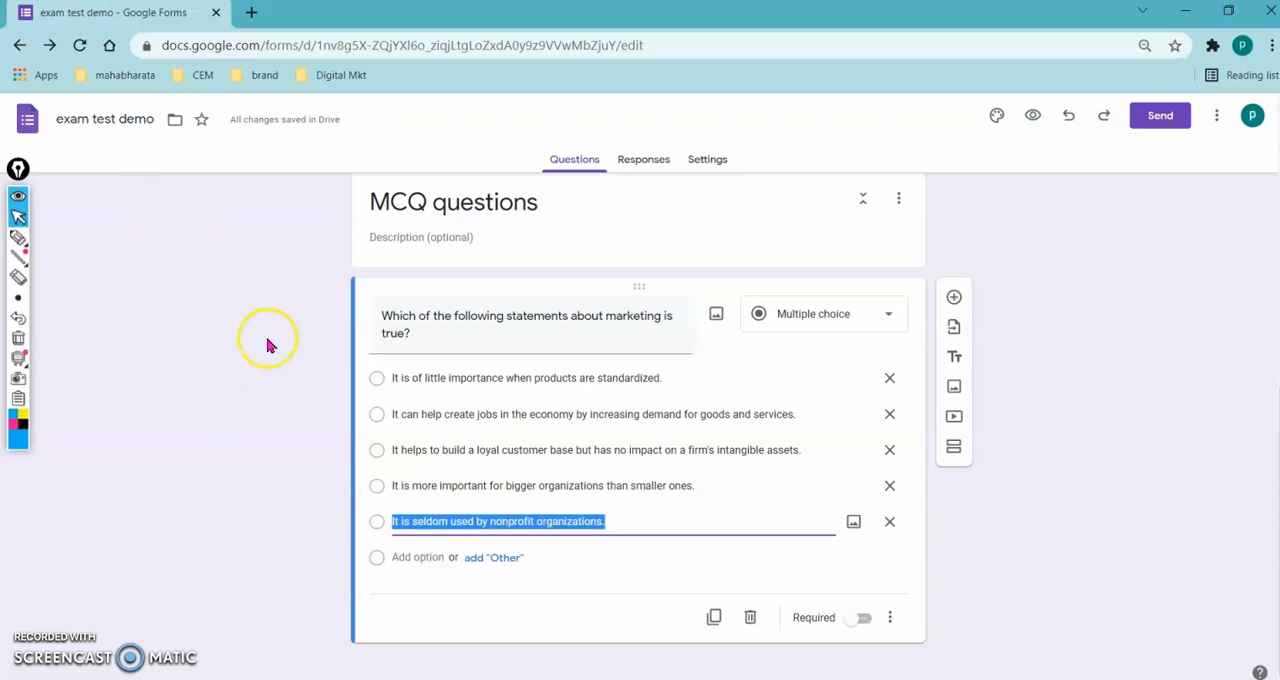
- Make the form a quiz and set the default question point value to 0, and return to the questions
{"action": "left_click", "coordinate": [707, 162]}
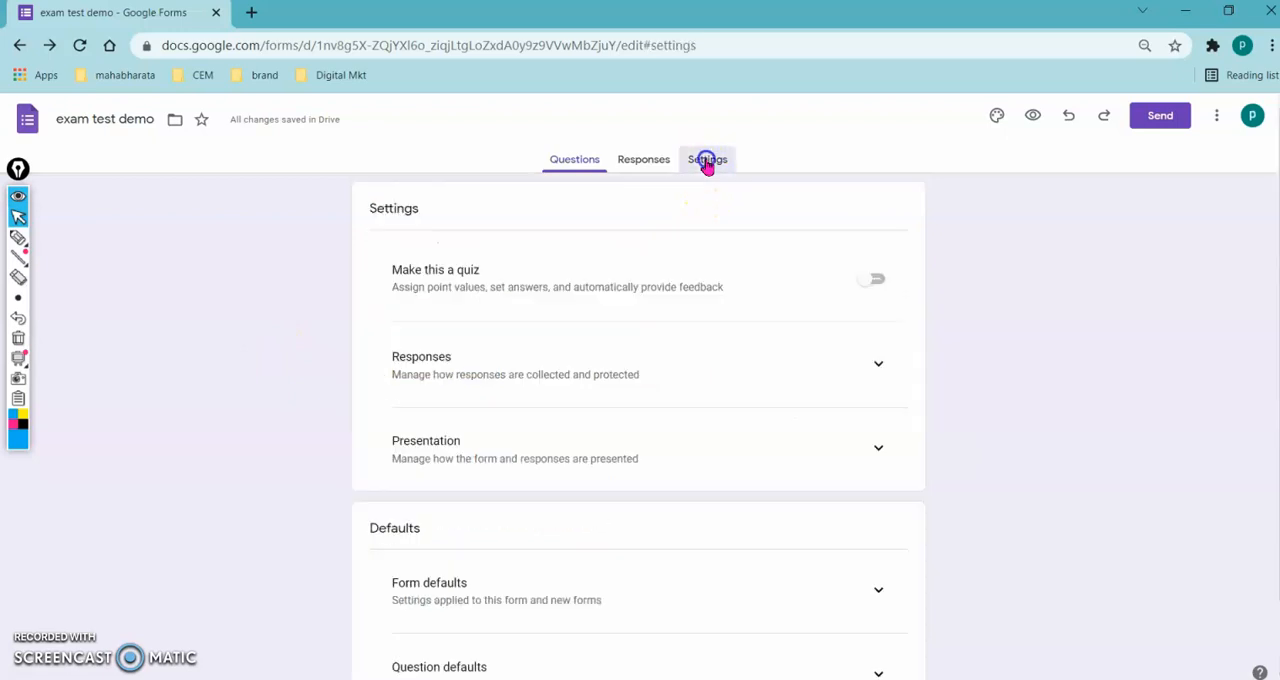
{"action": "left_click", "coordinate": [875, 287]}
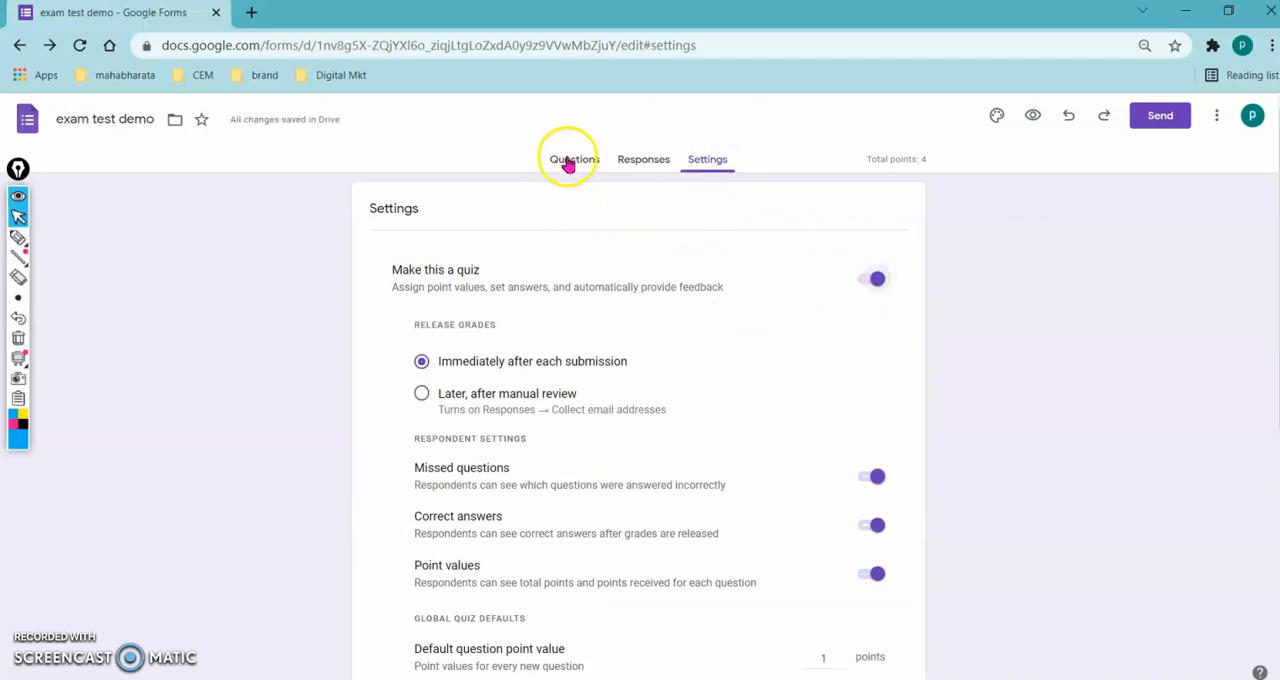
{"action": "scroll", "coordinate": [640, 400], "scroll_direction": "down", "scroll_amount": 1}
{"action": "left_click", "coordinate": [842, 560]}
{"action": "left_click", "coordinate": [840, 572]}
{"action": "left_click", "coordinate": [840, 572]}
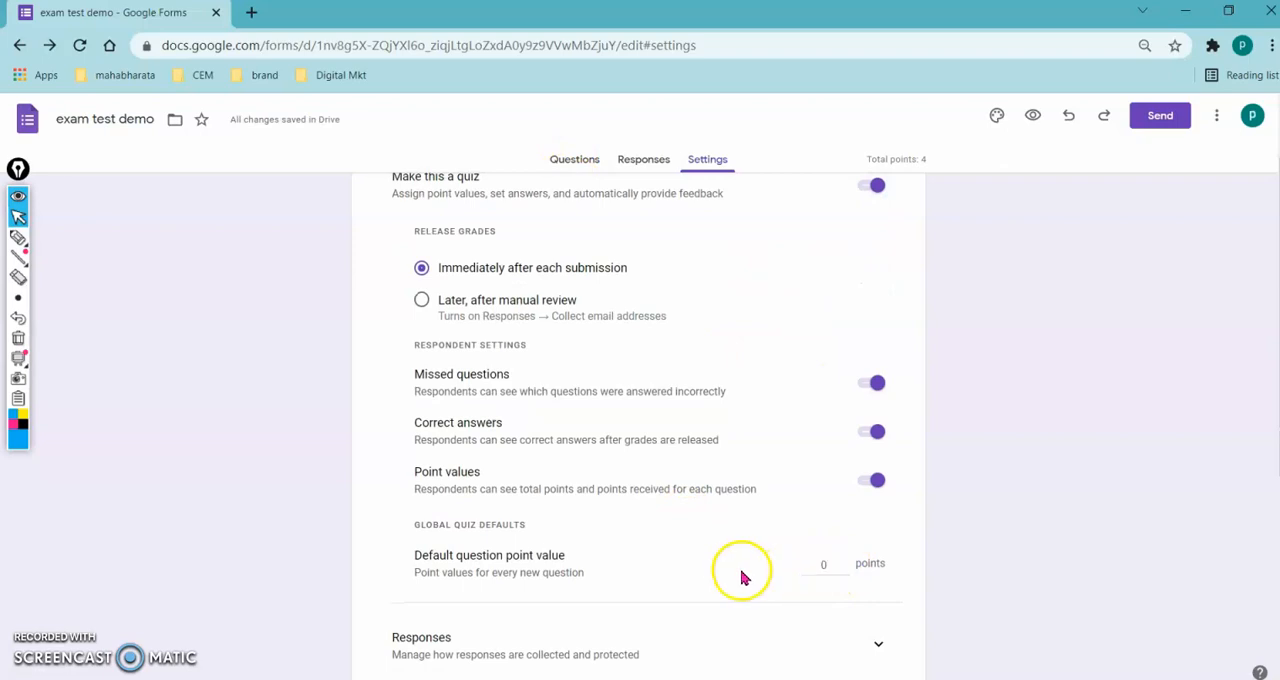
{"action": "scroll", "coordinate": [743, 576], "scroll_direction": "up", "scroll_amount": 1}
{"action": "left_click", "coordinate": [565, 160]}
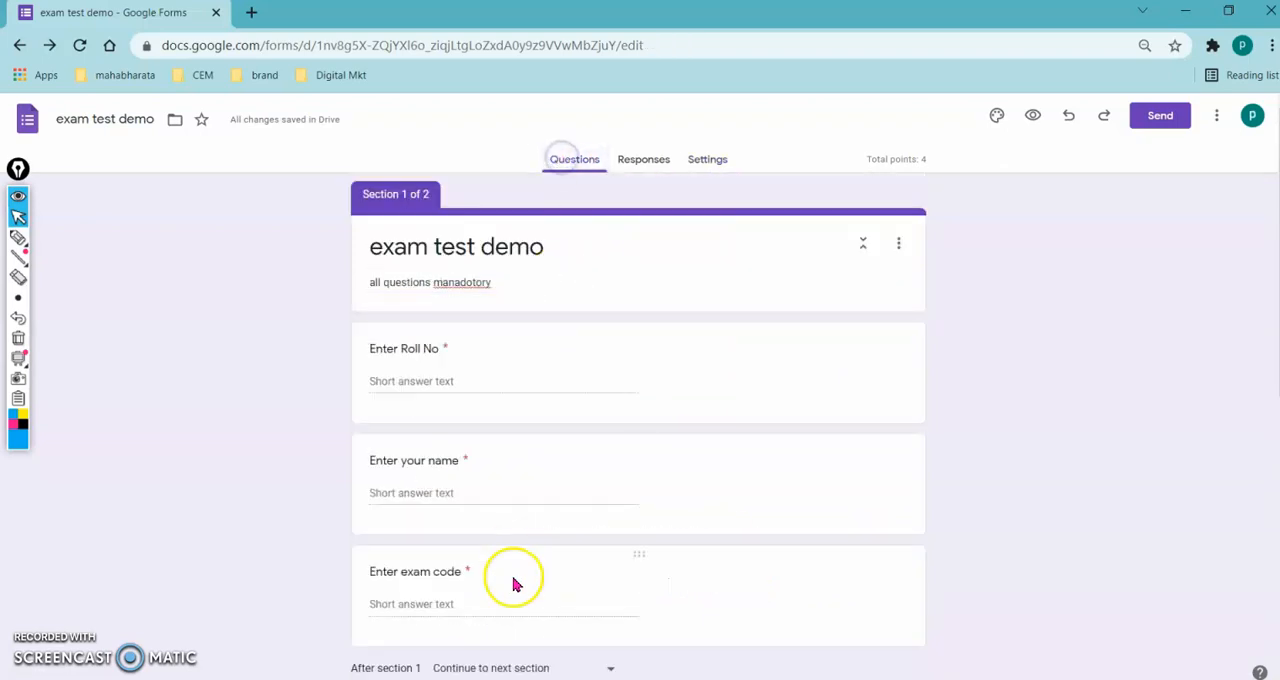
- Delete the multiple-choice question about marketing statements from the MCQ questions section
{"action": "scroll", "coordinate": [514, 579], "scroll_direction": "down", "scroll_amount": 4}
{"action": "scroll", "coordinate": [500, 600], "scroll_direction": "down", "scroll_amount": 2}
{"action": "left_click", "coordinate": [463, 522]}
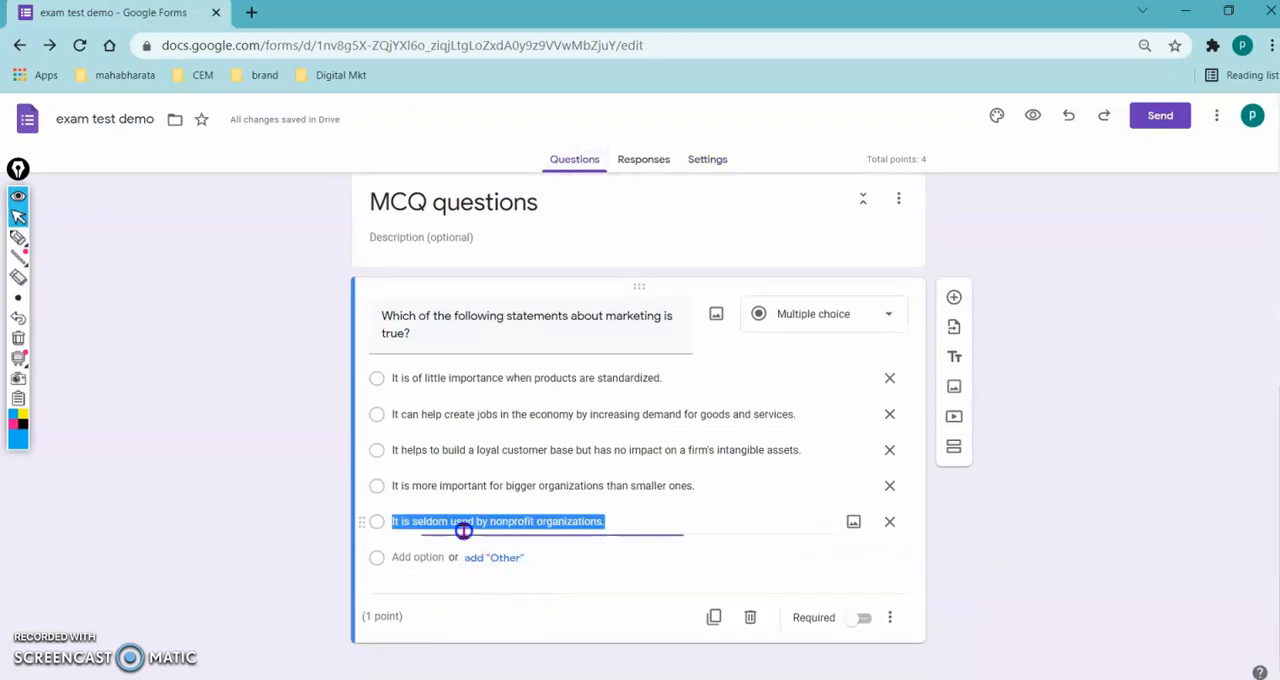
{"action": "left_click", "coordinate": [387, 616]}
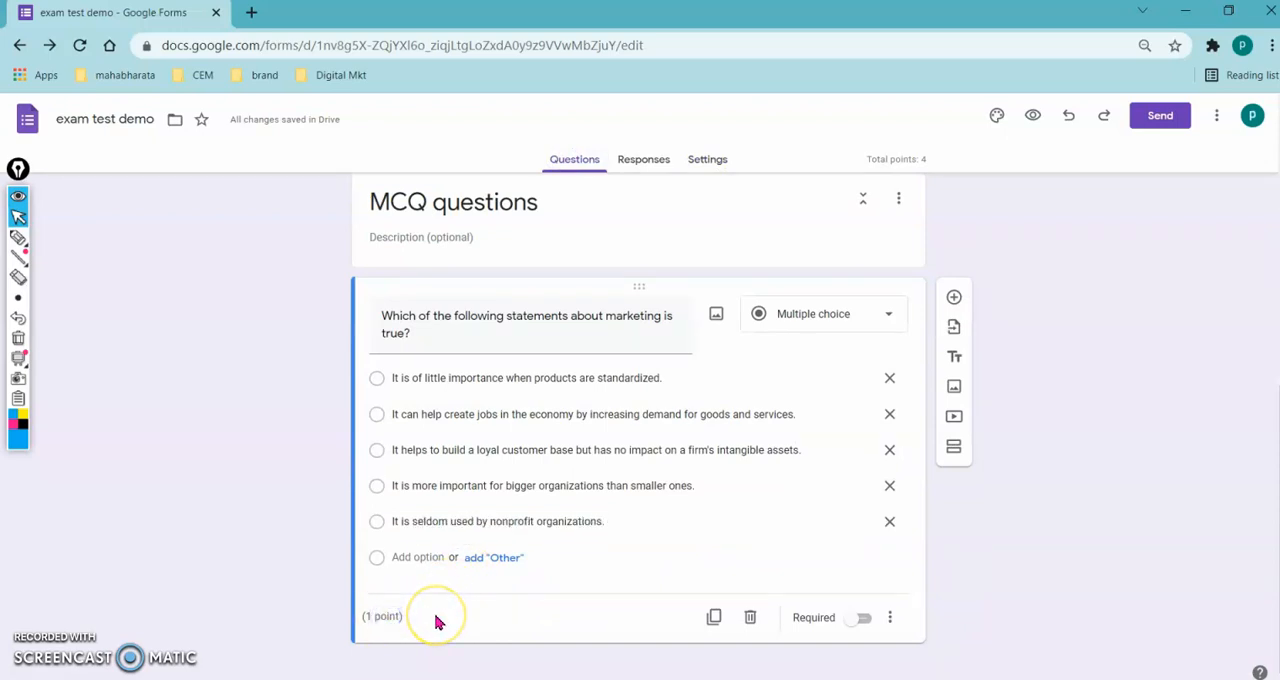
{"action": "left_click", "coordinate": [388, 377]}
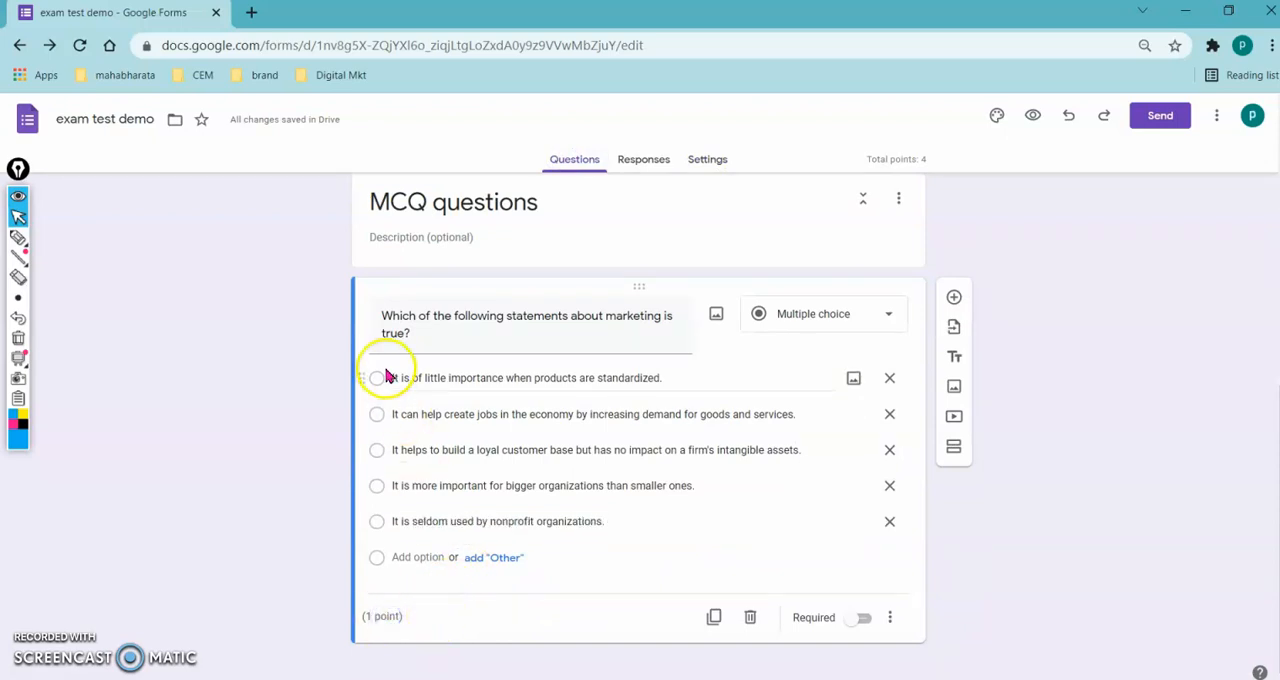
{"action": "left_click", "coordinate": [750, 617]}
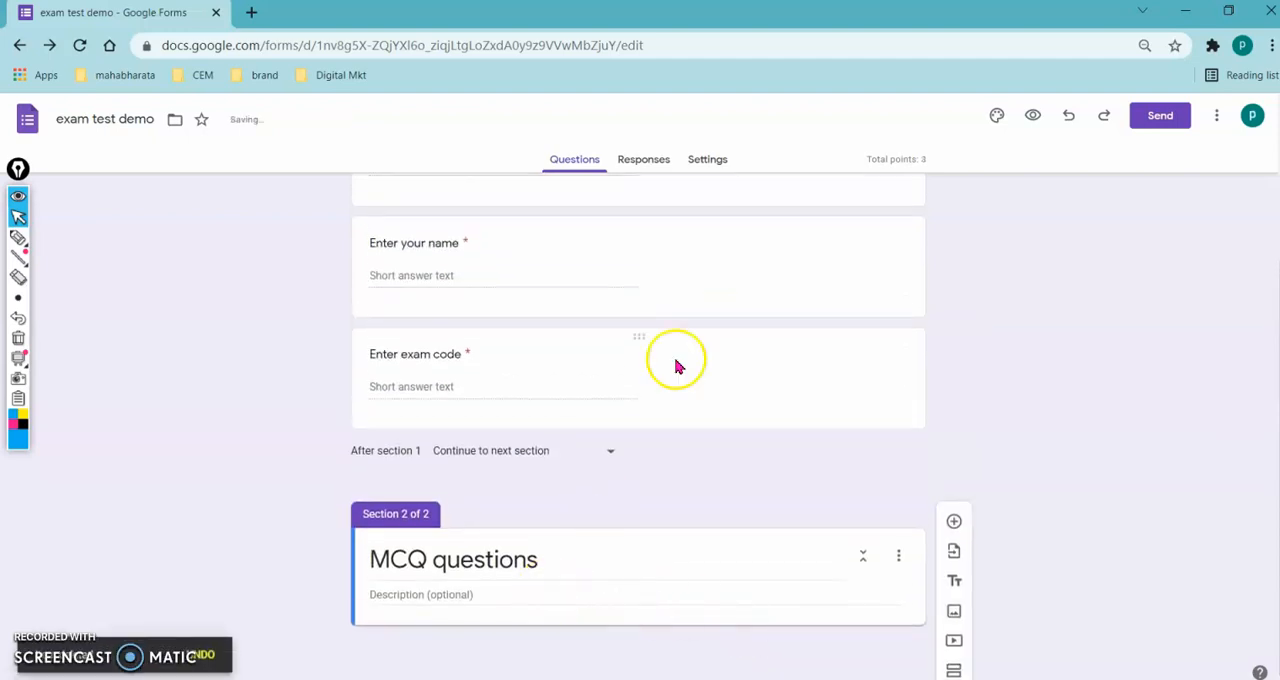
- Add a question to the MCQ questions section and paste question 1's text from the Word document set1 as its title
{"action": "left_click", "coordinate": [705, 163]}
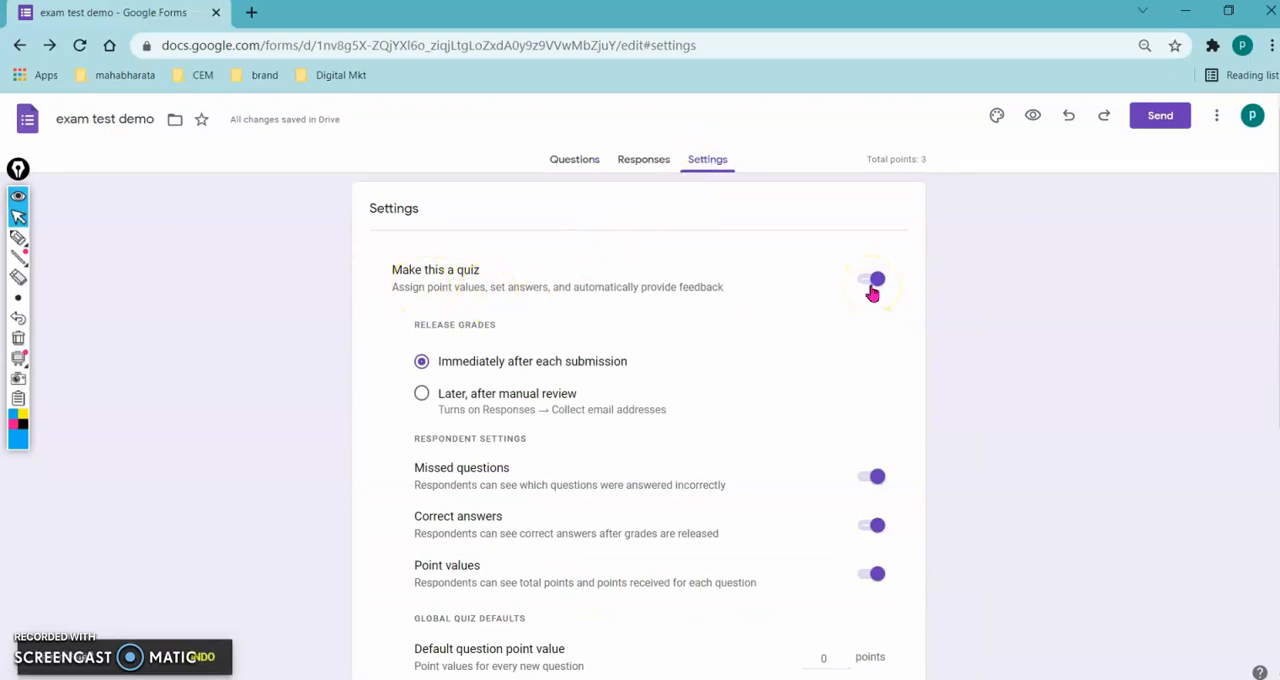
{"action": "left_click", "coordinate": [566, 163]}
{"action": "scroll", "coordinate": [558, 432], "scroll_direction": "down", "scroll_amount": 2}
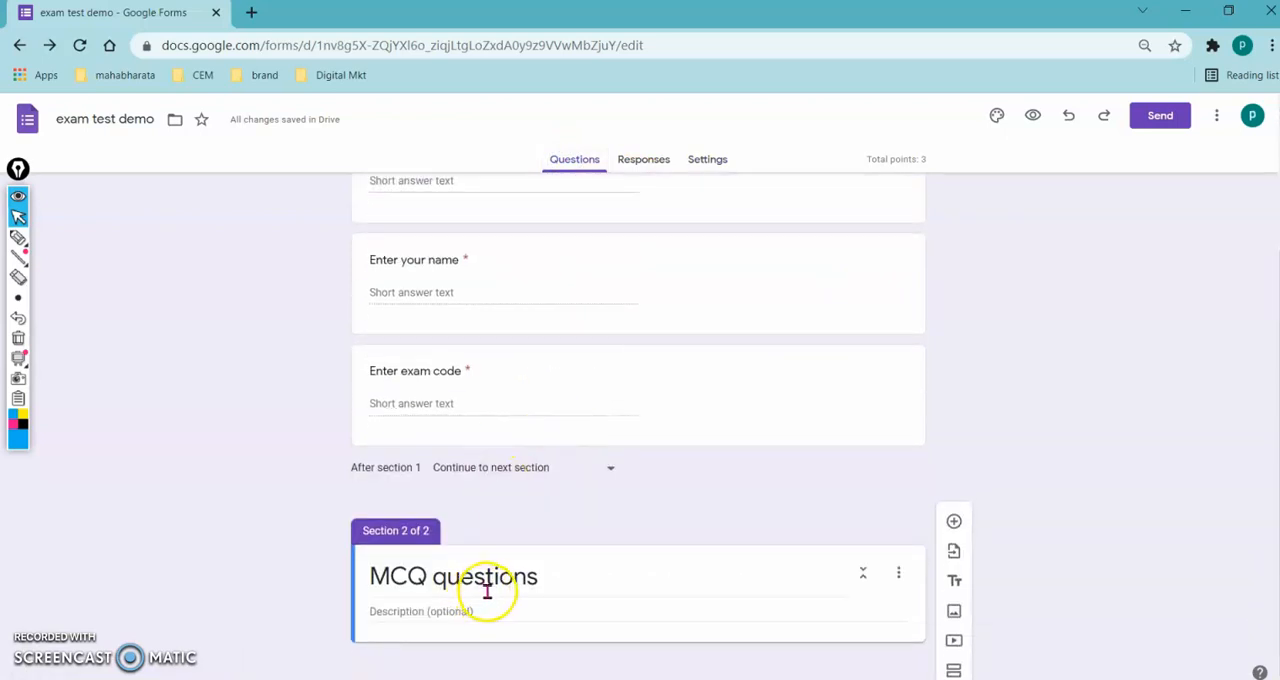
{"action": "left_click", "coordinate": [953, 521]}
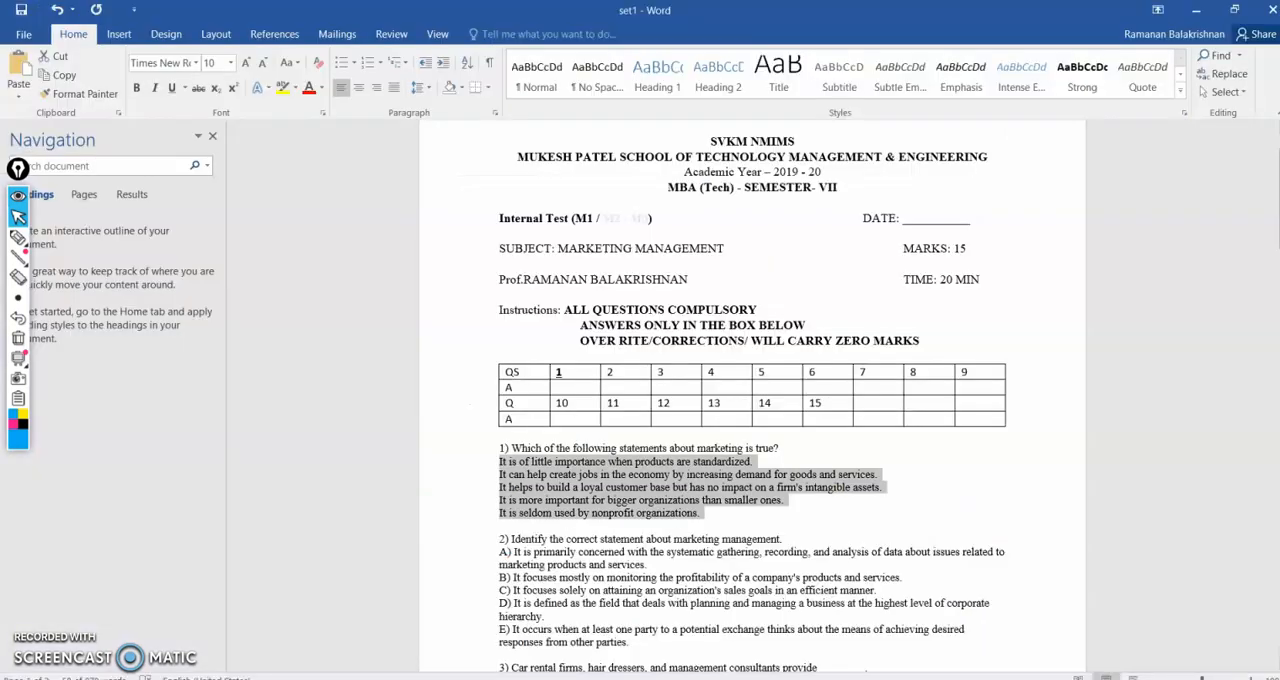
{"action": "left_click", "coordinate": [508, 448]}
{"action": "left_click_drag", "start_coordinate": [509, 448], "coordinate": [786, 454]}
{"action": "key", "text": "ctrl+c"}
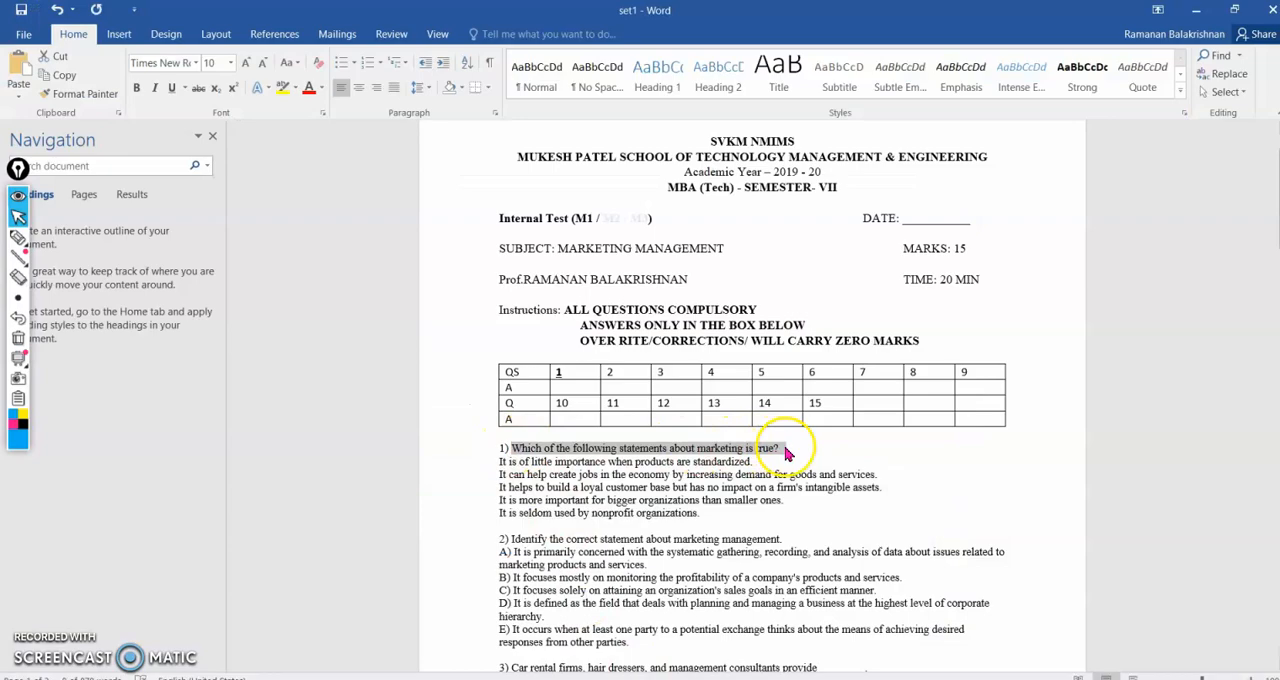
{"action": "key", "text": "alt+Tab"}
{"action": "left_click", "coordinate": [497, 485]}
{"action": "key", "text": "ctrl+v"}
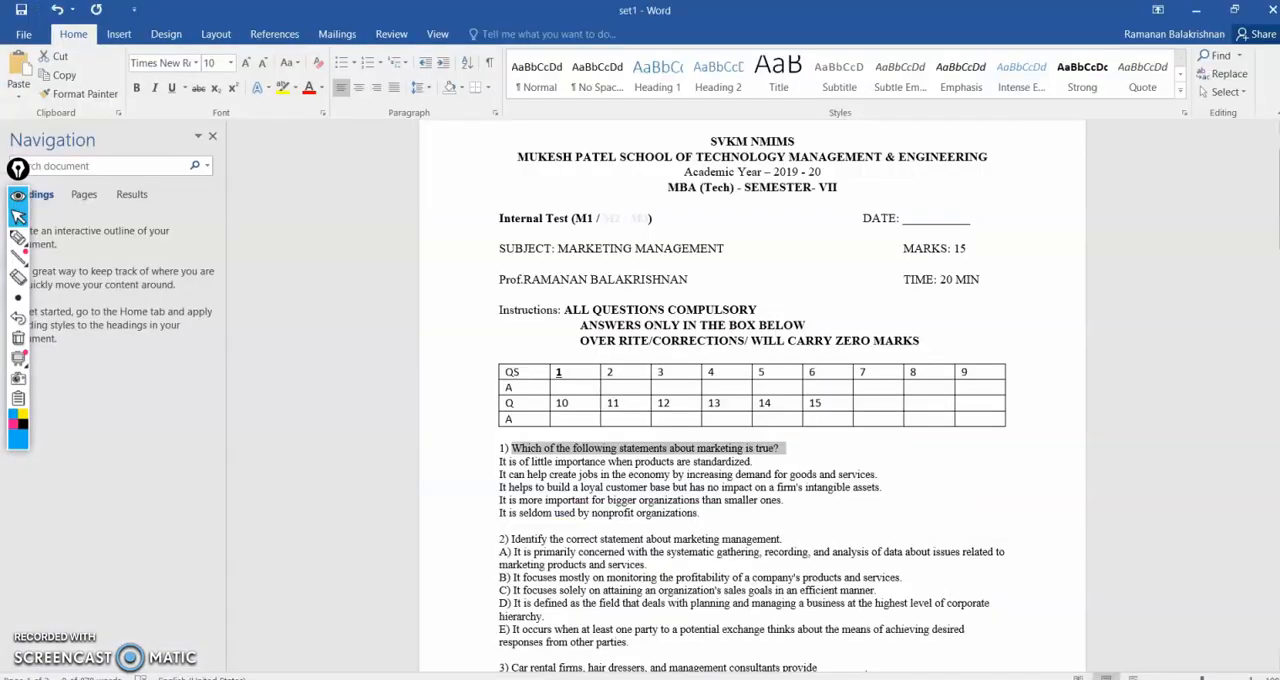
- Switch to the Word document, copy question 1's five answer statements and paste them as the answer options in Google Forms
{"action": "key", "text": "alt+Tab"}
{"action": "left_click_drag", "start_coordinate": [523, 466], "coordinate": [700, 521]}
{"action": "key", "text": "ctrl+c"}
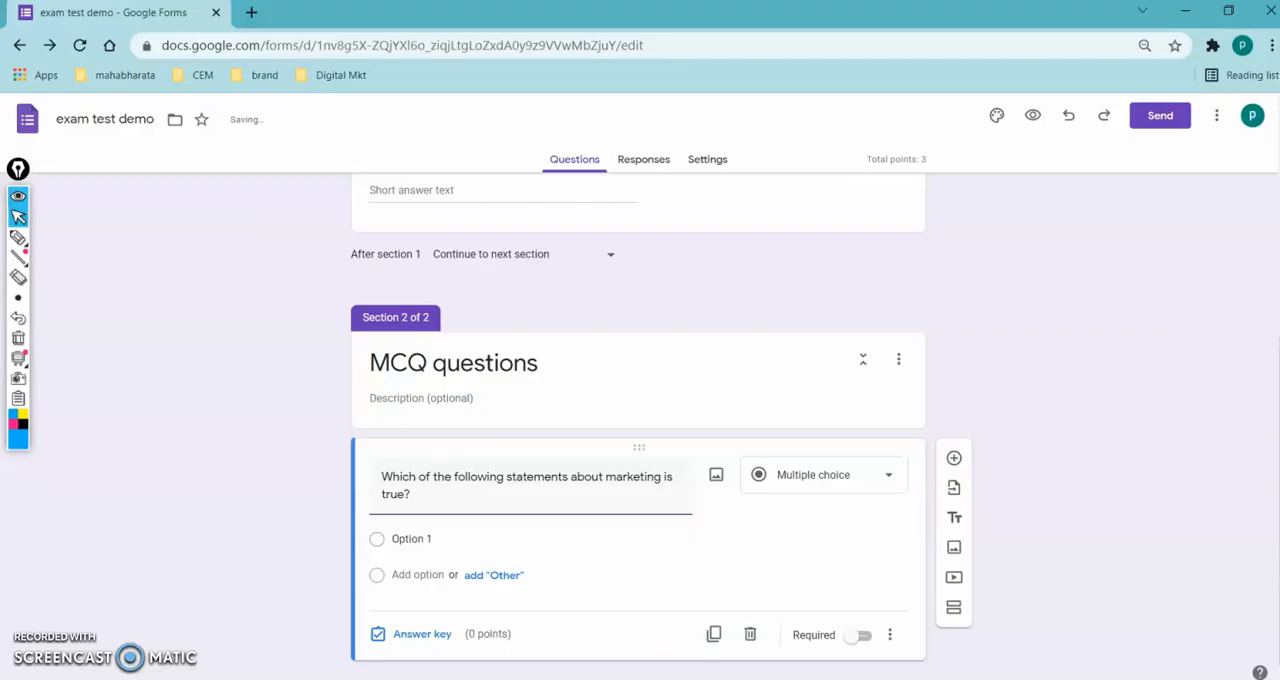
{"action": "key", "text": "alt+Tab"}
{"action": "left_click", "coordinate": [411, 538]}
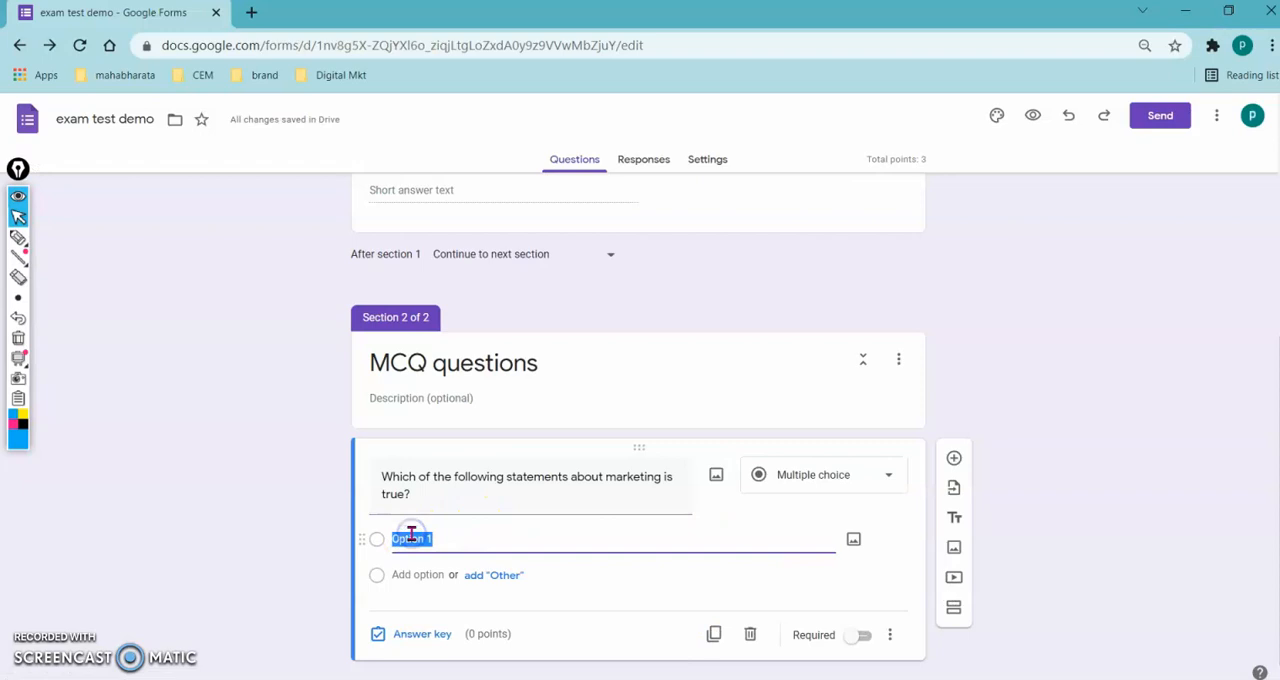
{"action": "key", "text": "ctrl+v"}
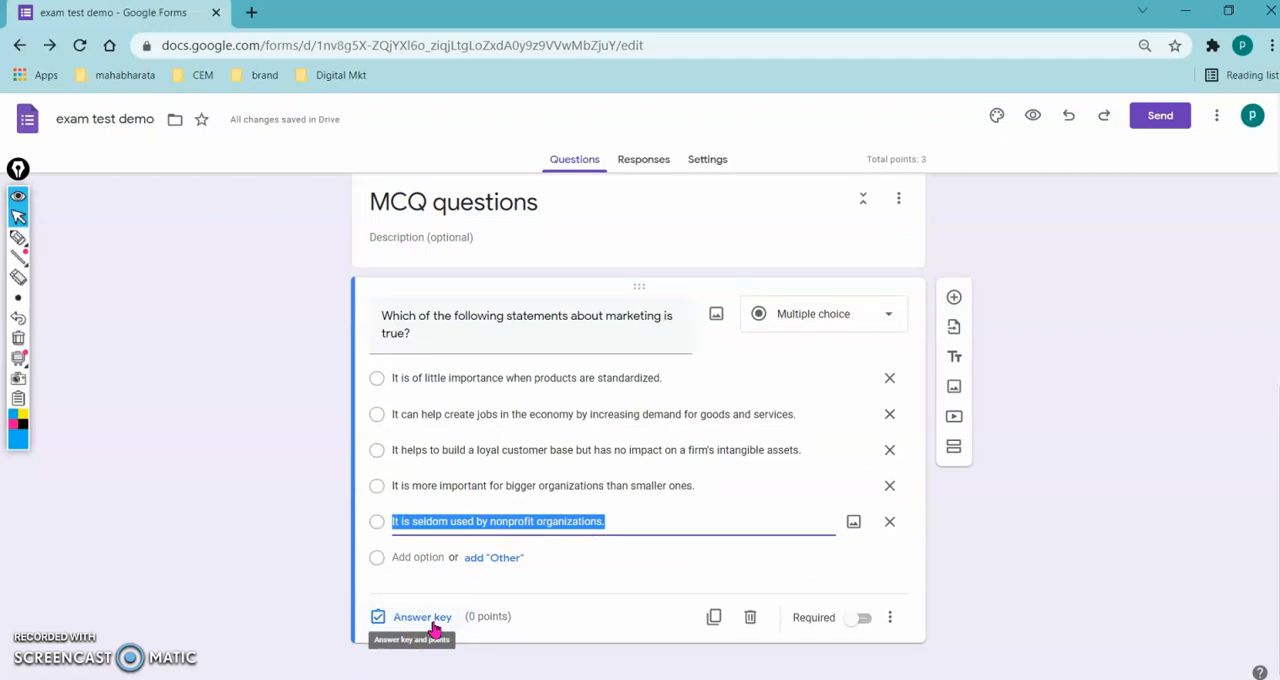
- Set "It can help create jobs in the economy by increasing demand for goods and services." as the correct answer, worth 1 point
{"action": "left_click", "coordinate": [422, 617]}
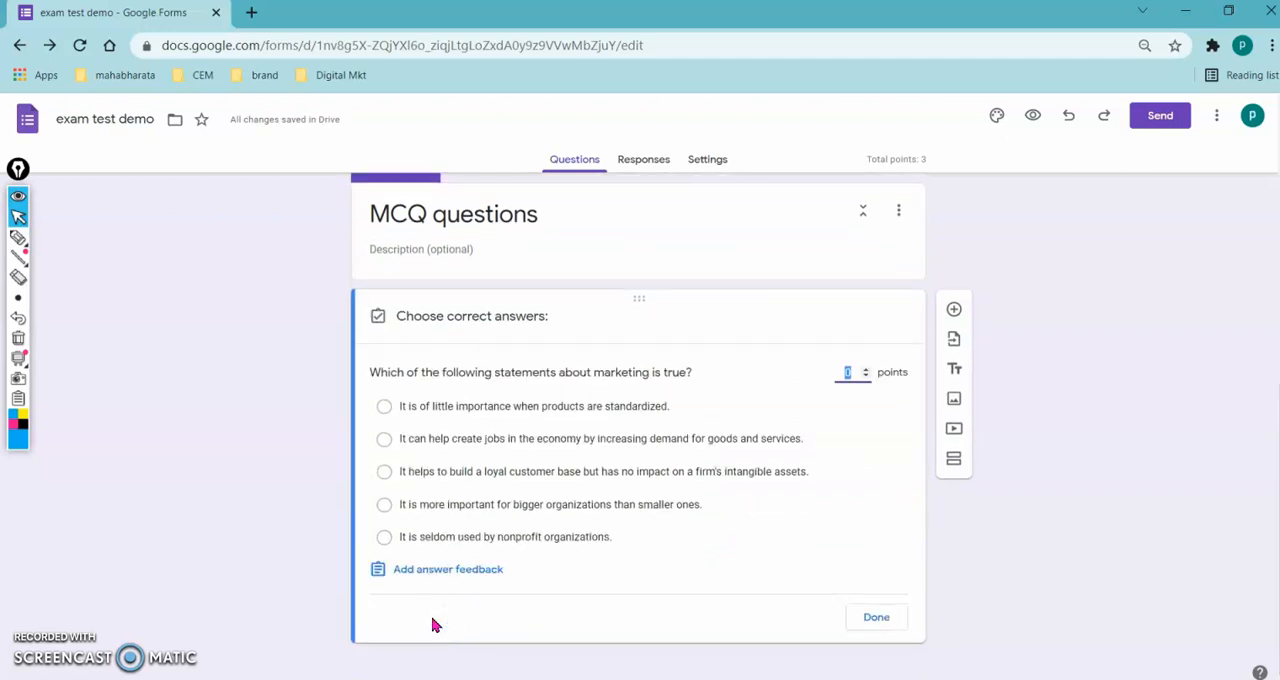
{"action": "left_click", "coordinate": [385, 440]}
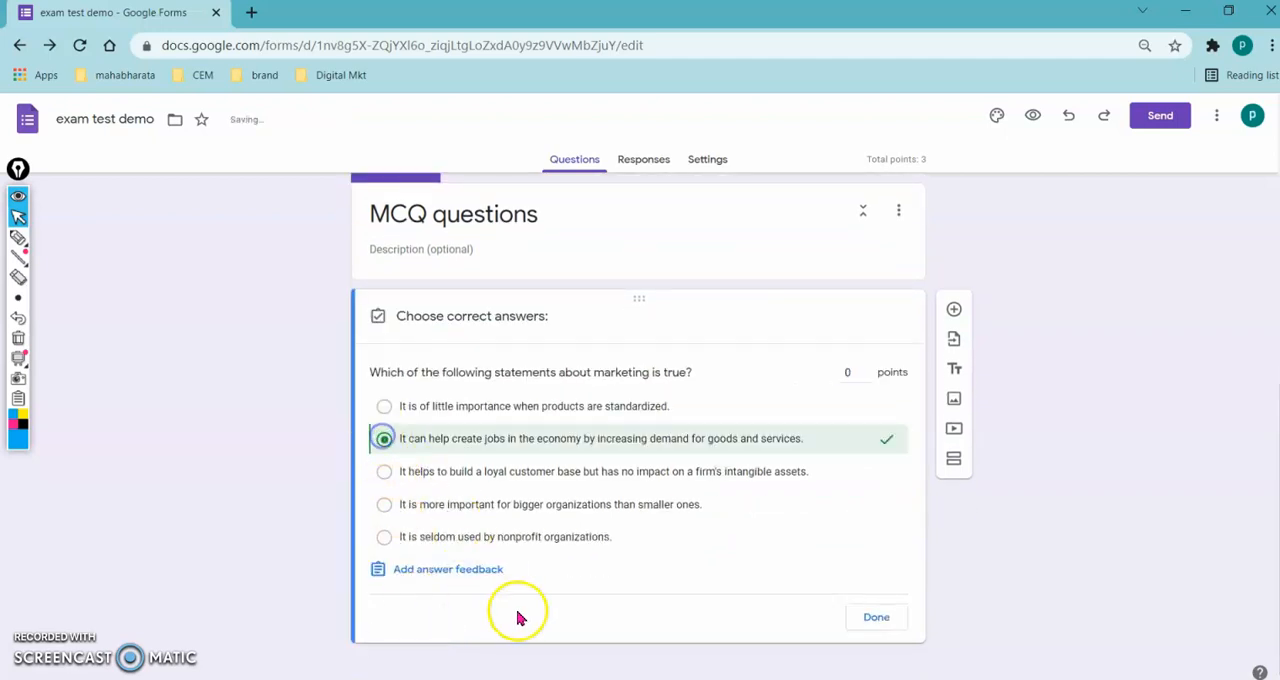
{"action": "left_click", "coordinate": [862, 372]}
{"action": "type", "text": "1"}
{"action": "left_click", "coordinate": [866, 612]}
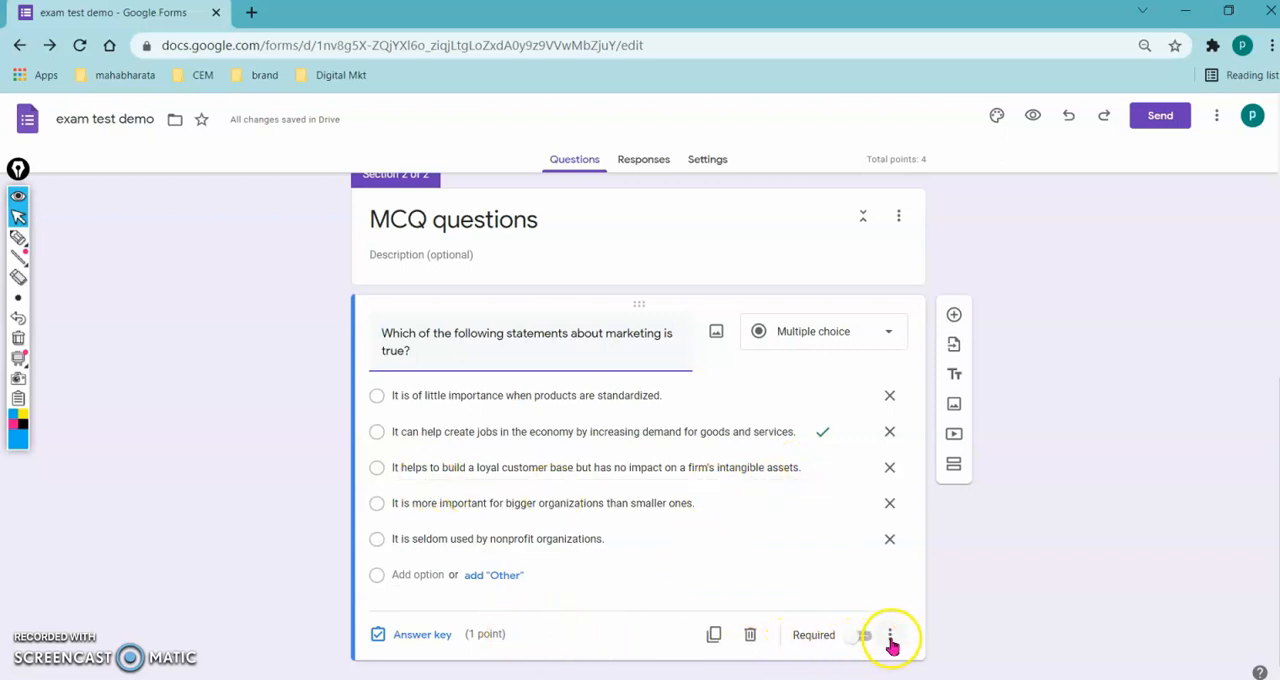
{"action": "left_click", "coordinate": [890, 640]}
{"action": "left_click", "coordinate": [931, 653]}
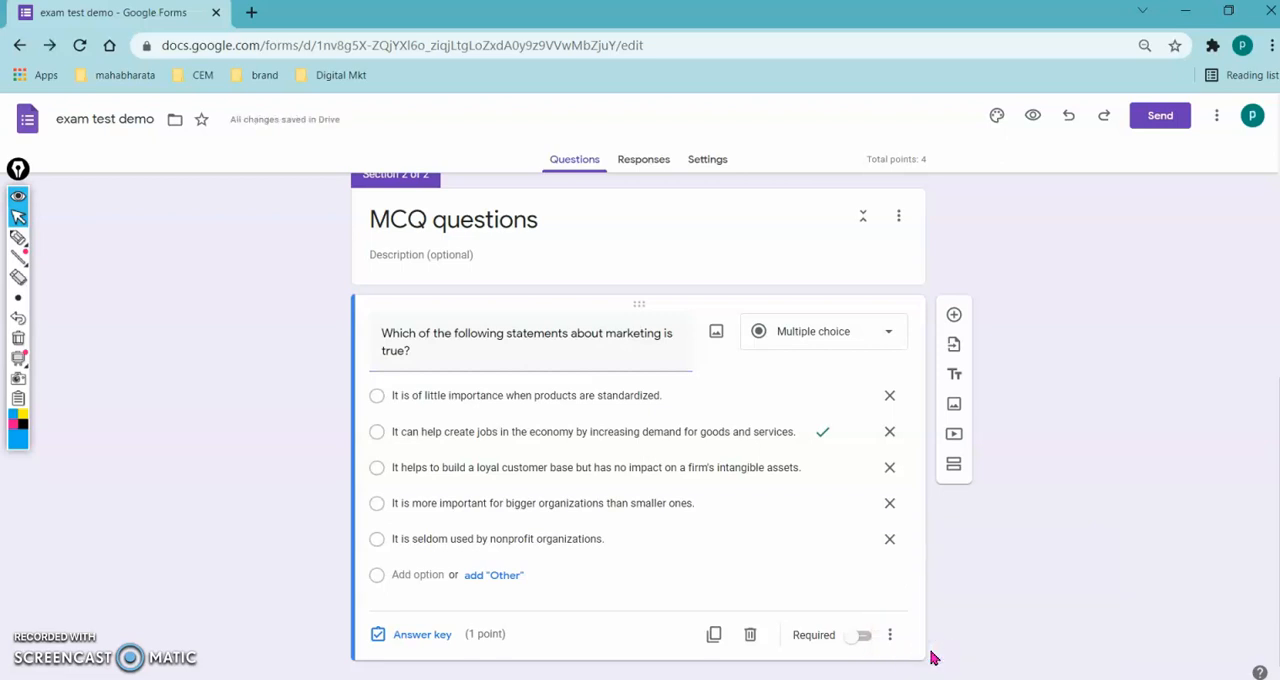
- Mark the question text, question type, answer key and extra options with freehand pen arrows, and erase the marks
{"action": "key", "text": "ctrl+shift+3"}
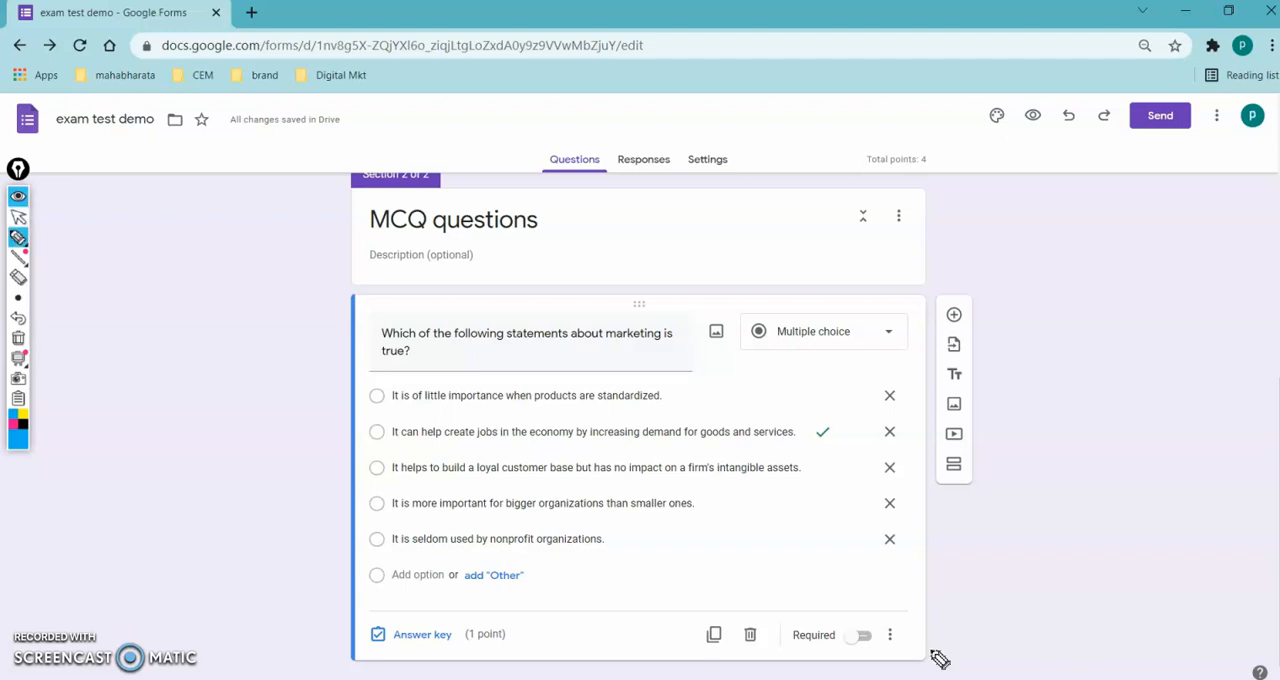
{"action": "mouse_move", "coordinate": [181, 272]}
{"action": "left_mouse_down"}
{"action": "mouse_move", "coordinate": [309, 311]}
{"action": "mouse_move", "coordinate": [306, 346]}
{"action": "left_mouse_up"}
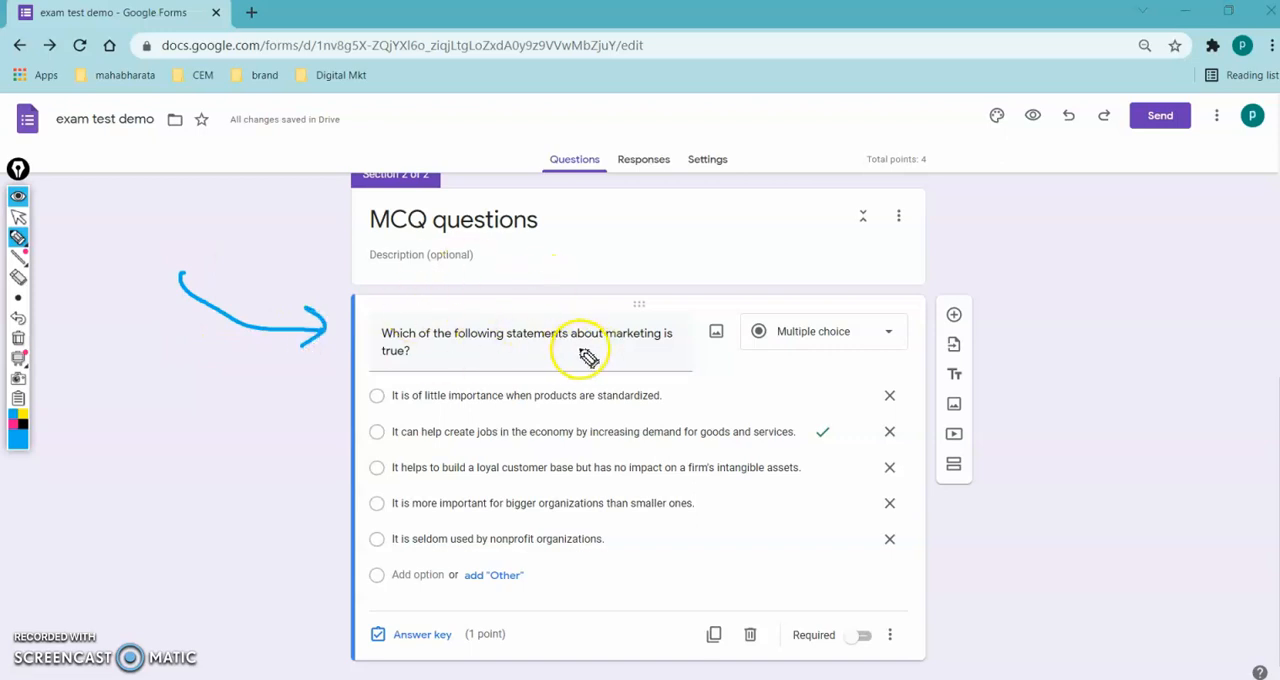
{"action": "mouse_move", "coordinate": [798, 381]}
{"action": "left_mouse_down"}
{"action": "mouse_move", "coordinate": [812, 366]}
{"action": "mouse_move", "coordinate": [833, 385]}
{"action": "left_mouse_up"}
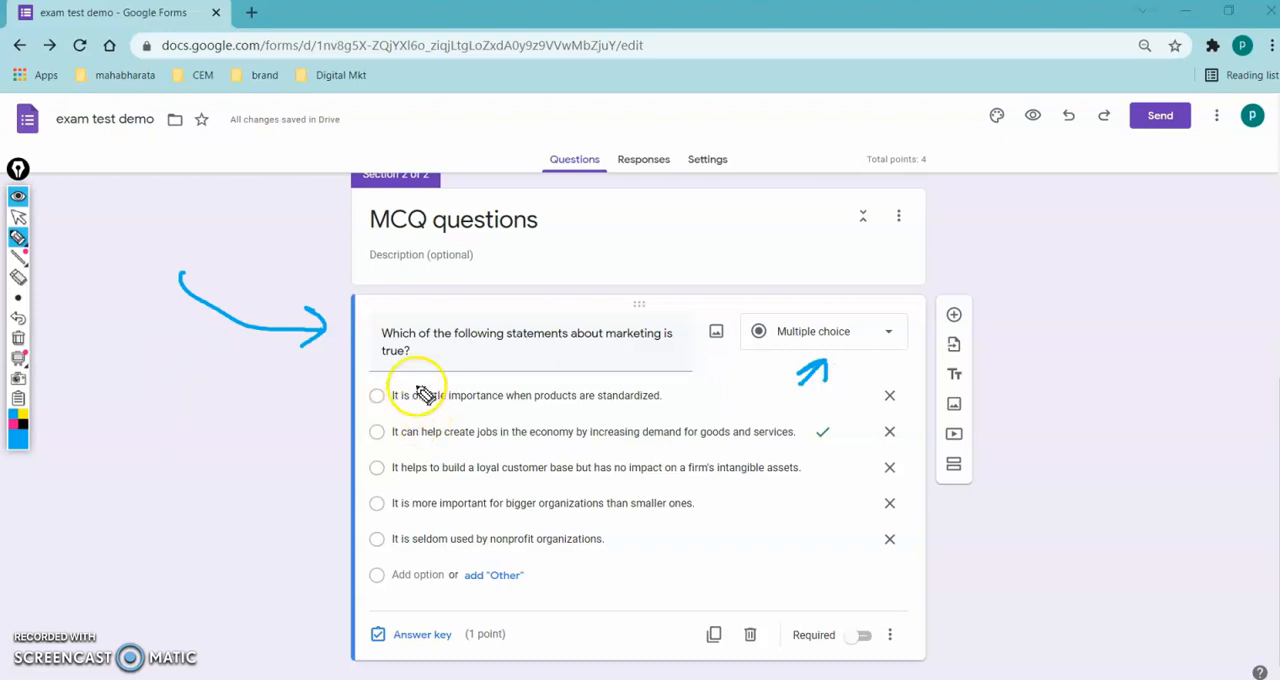
{"action": "left_click_drag", "start_coordinate": [240, 613], "coordinate": [330, 634]}
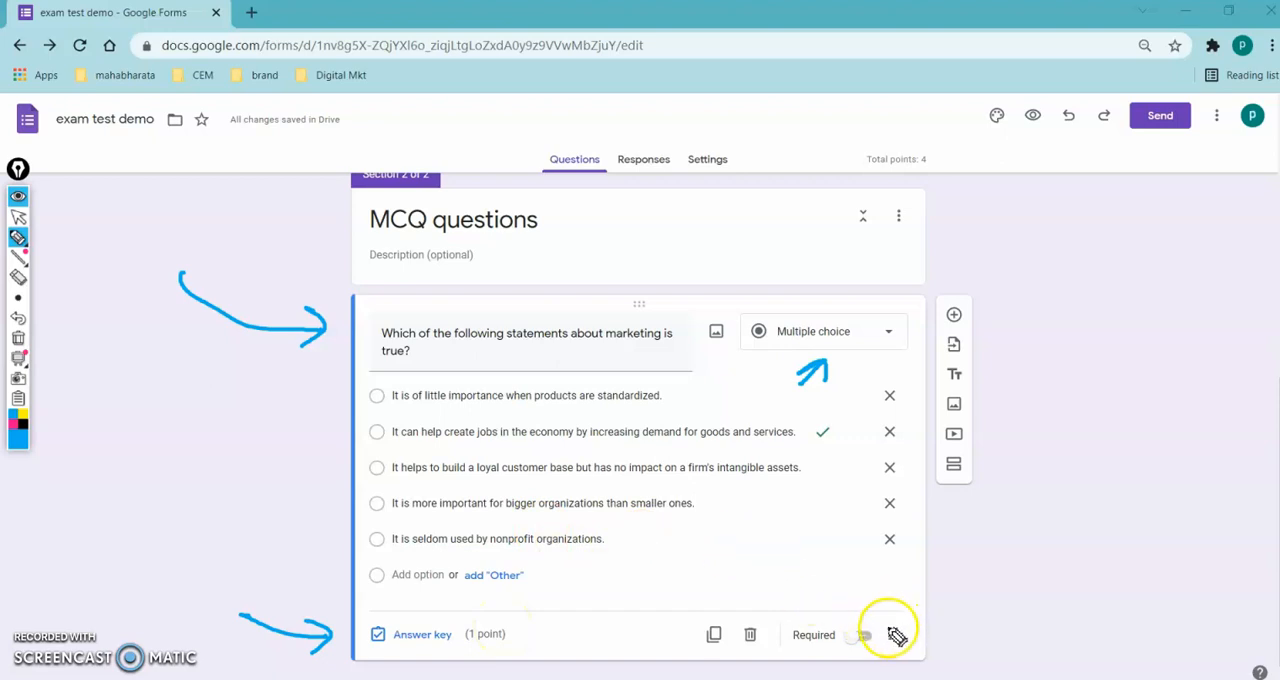
{"action": "left_click", "coordinate": [898, 610]}
{"action": "left_click", "coordinate": [905, 631]}
{"action": "mouse_move", "coordinate": [905, 631]}
{"action": "left_mouse_down"}
{"action": "mouse_move", "coordinate": [910, 655]}
{"action": "mouse_move", "coordinate": [980, 643]}
{"action": "mouse_move", "coordinate": [967, 645]}
{"action": "left_mouse_up"}
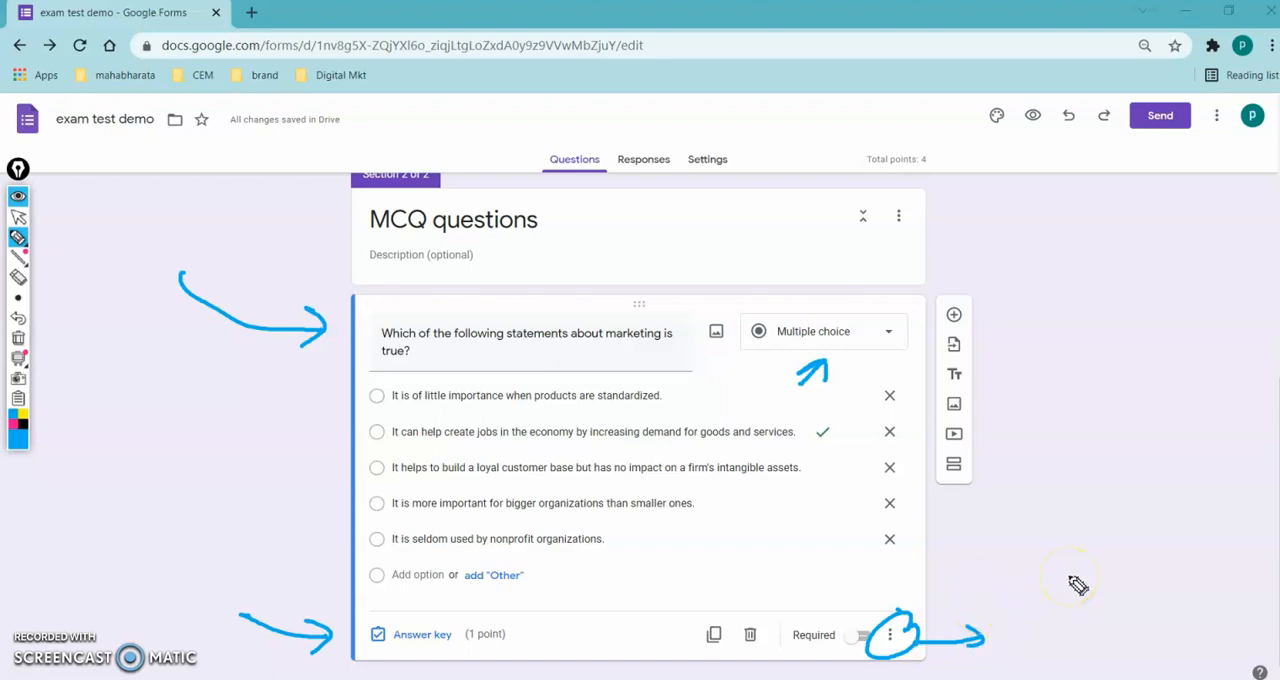
{"action": "key", "text": "ctrl+shift+7"}
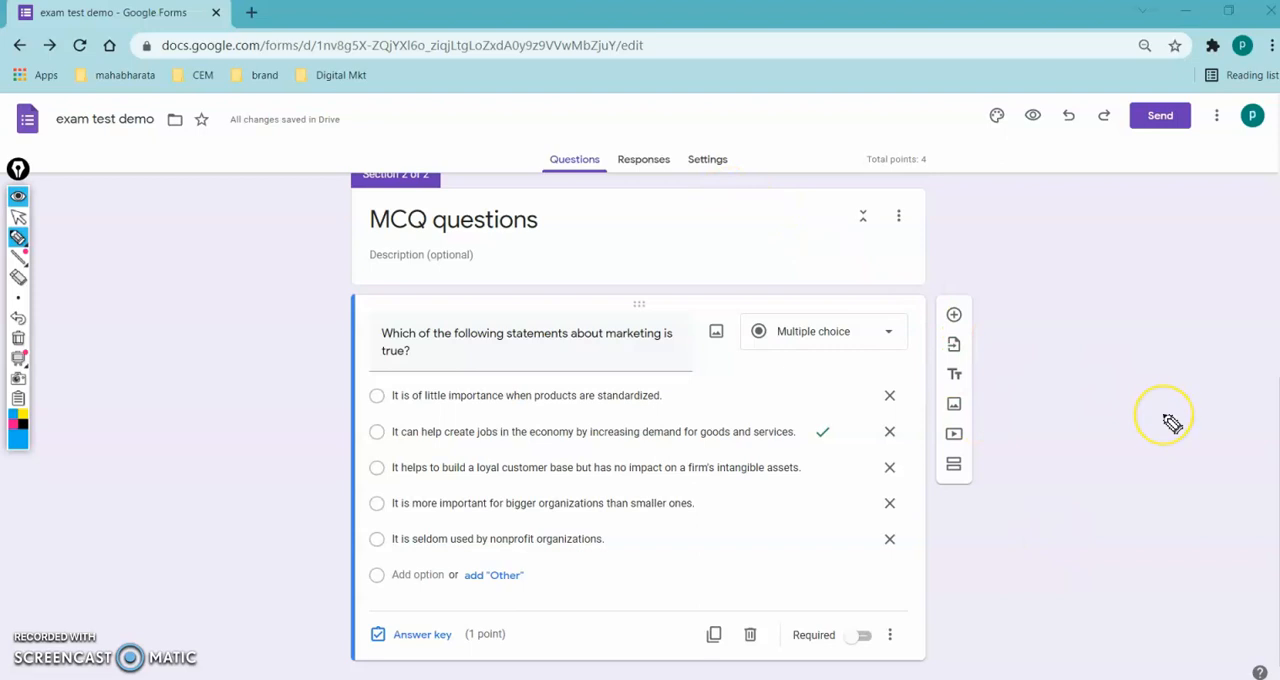
- Return from the annotation pen to the normal cursor and open the form's settings
{"action": "key", "text": "ctrl+shift+2"}
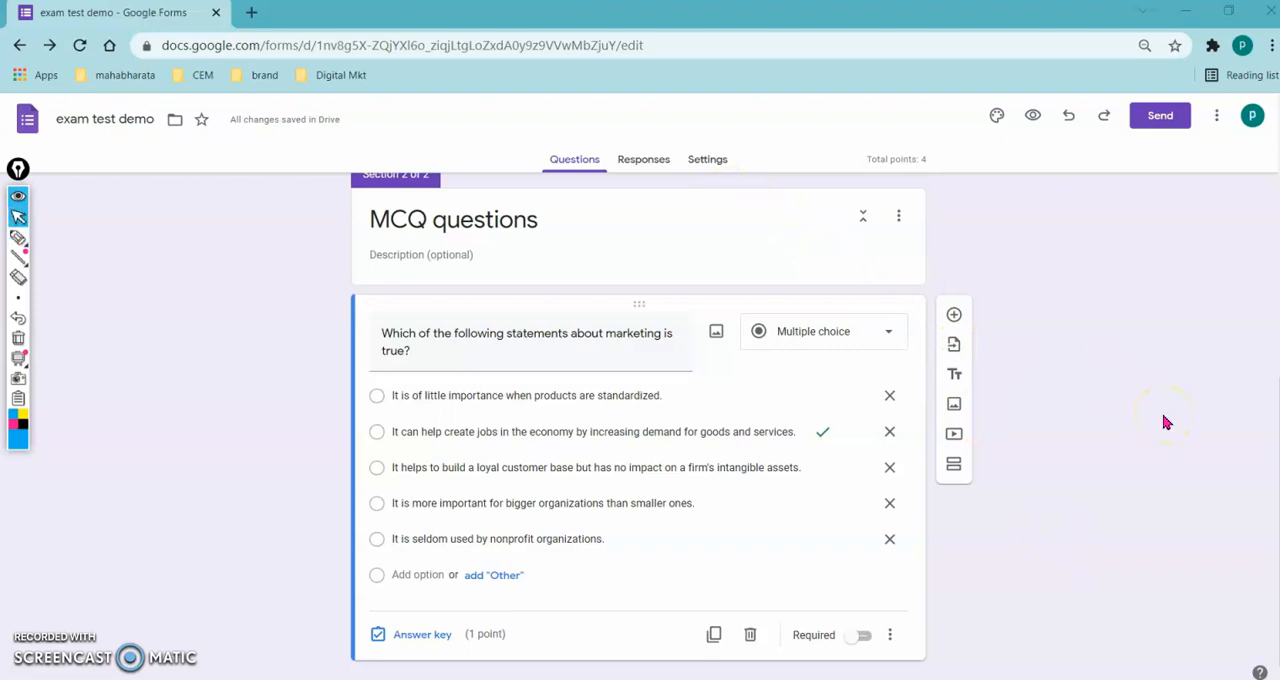
{"action": "left_click", "coordinate": [702, 160]}
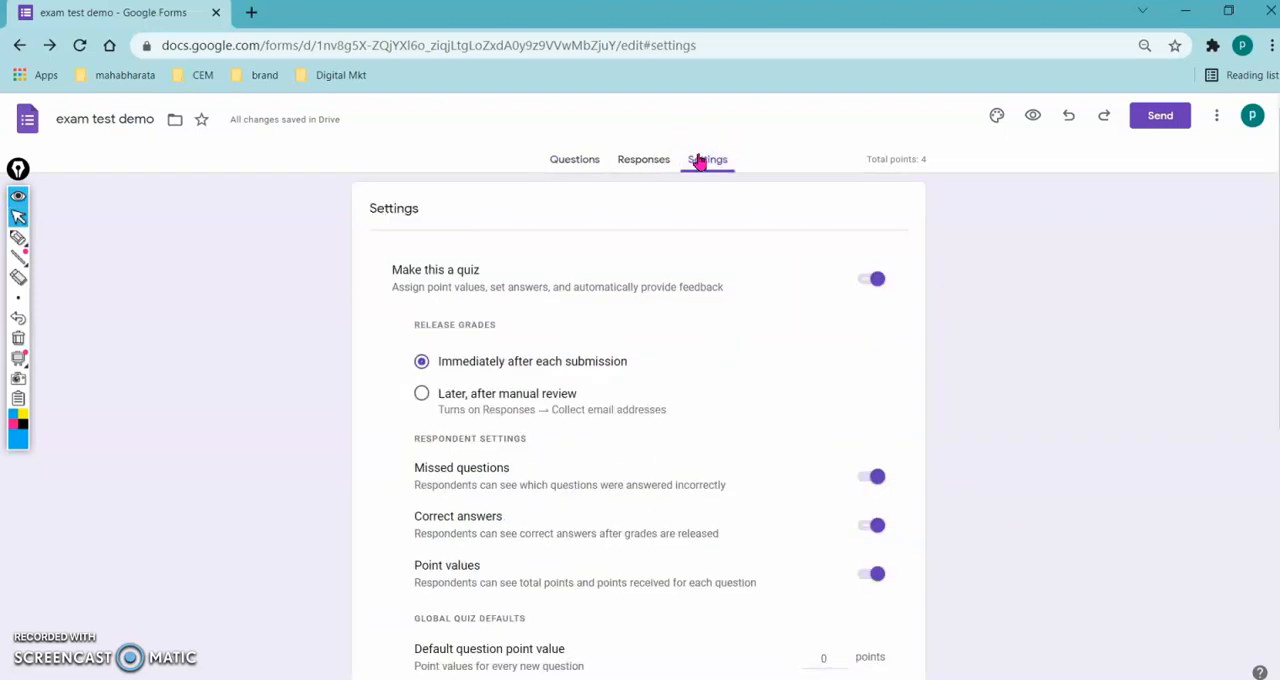
- Annotate the quiz toggle, release grades choices and respondent settings with pen ticks and crosses, and erase the marks
{"action": "key", "text": "ctrl+shift+1"}
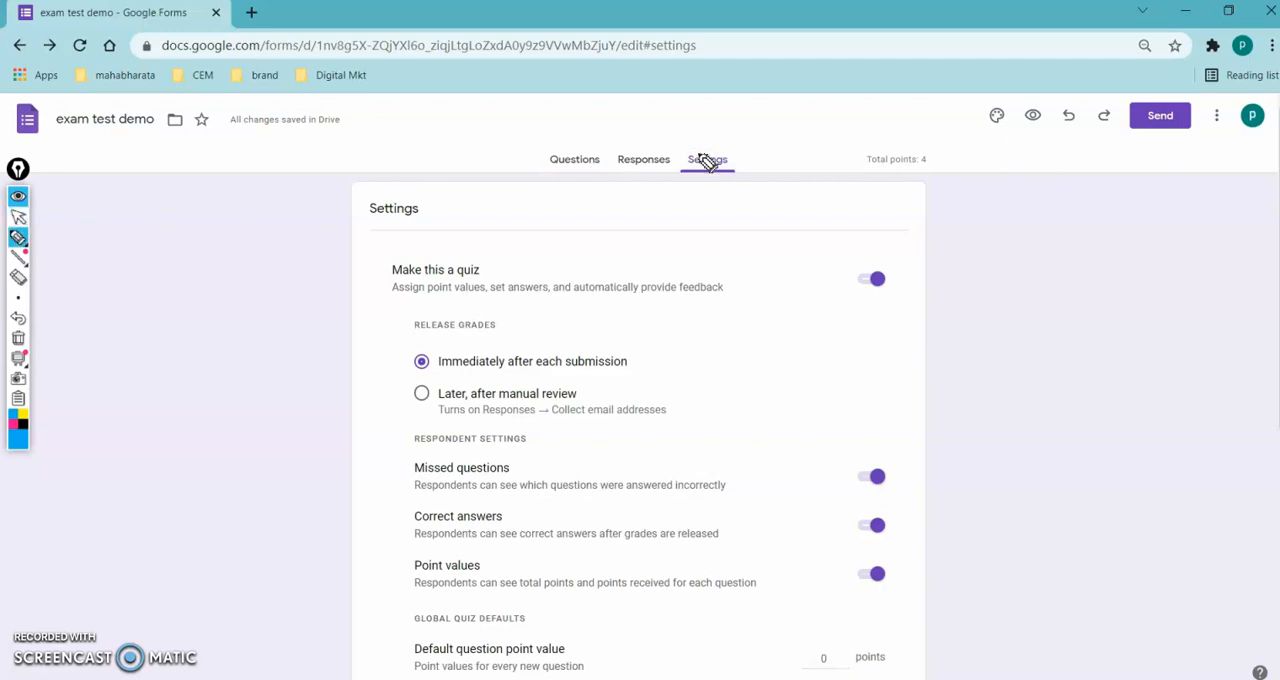
{"action": "mouse_move", "coordinate": [828, 252]}
{"action": "left_mouse_down"}
{"action": "mouse_move", "coordinate": [909, 277]}
{"action": "mouse_move", "coordinate": [855, 252]}
{"action": "left_mouse_up"}
{"action": "left_click_drag", "start_coordinate": [960, 281], "coordinate": [1012, 266]}
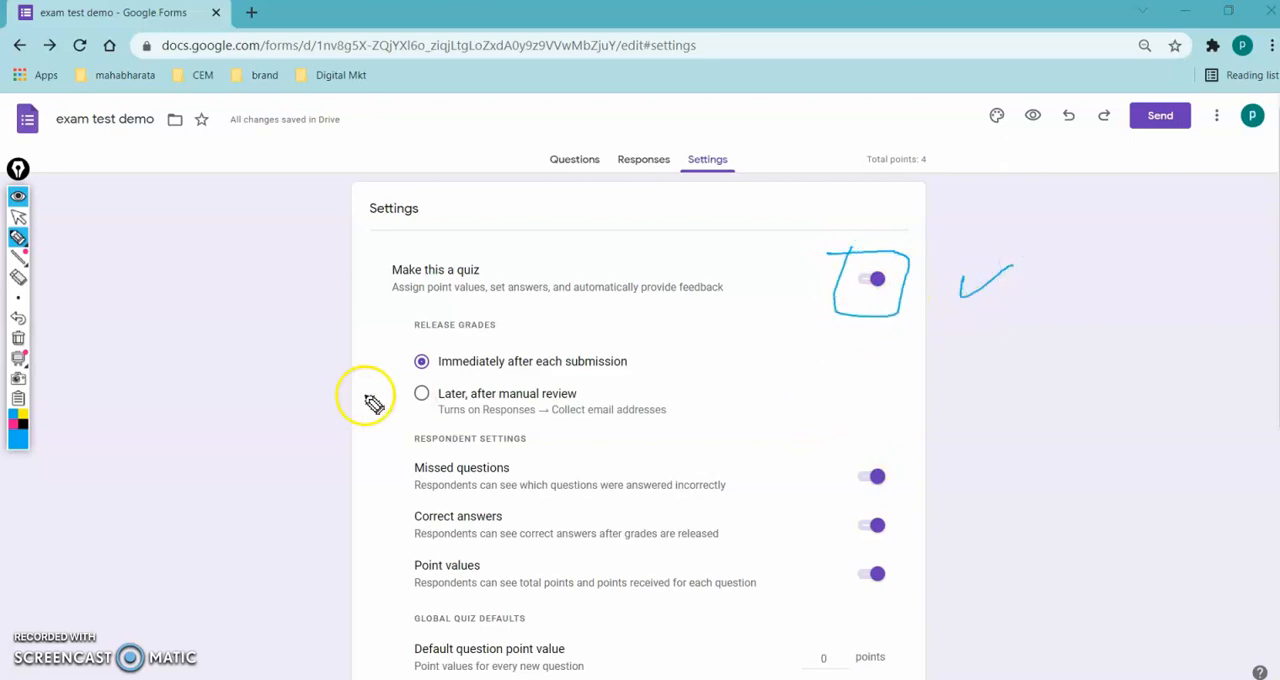
{"action": "mouse_move", "coordinate": [644, 335]}
{"action": "left_mouse_down"}
{"action": "mouse_move", "coordinate": [667, 353]}
{"action": "mouse_move", "coordinate": [640, 364]}
{"action": "left_mouse_up"}
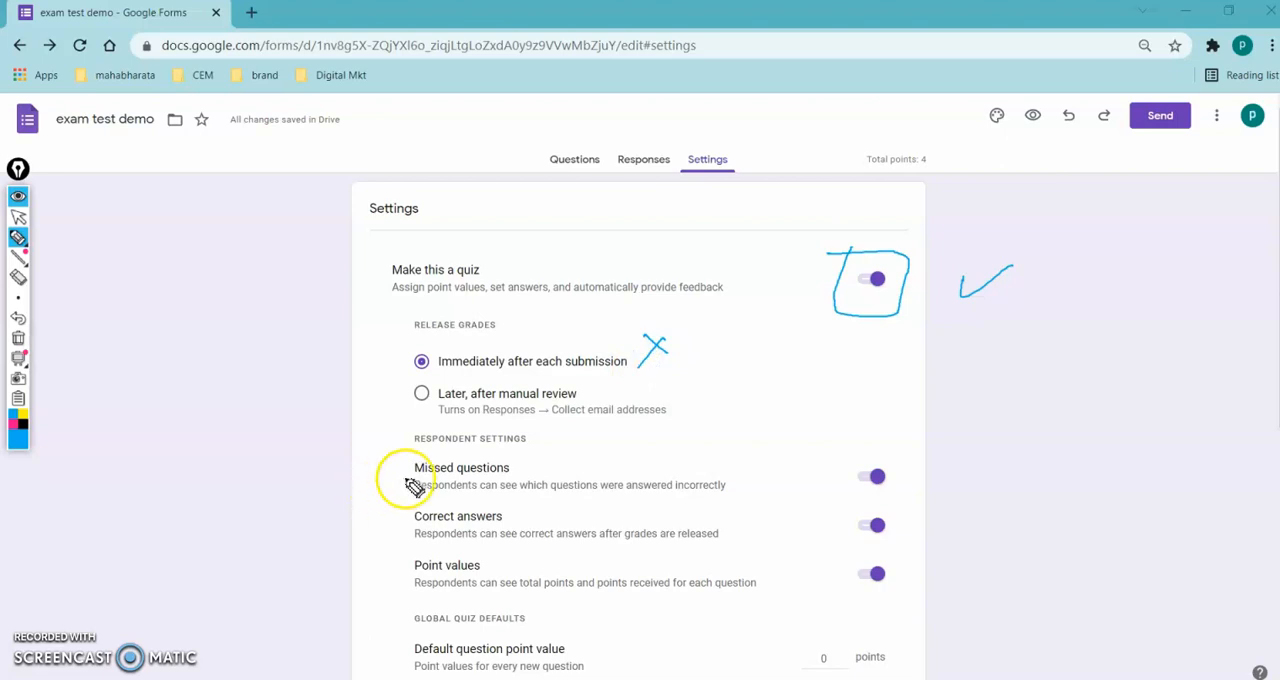
{"action": "mouse_move", "coordinate": [715, 401]}
{"action": "left_mouse_down"}
{"action": "mouse_move", "coordinate": [722, 422]}
{"action": "mouse_move", "coordinate": [776, 387]}
{"action": "left_mouse_up"}
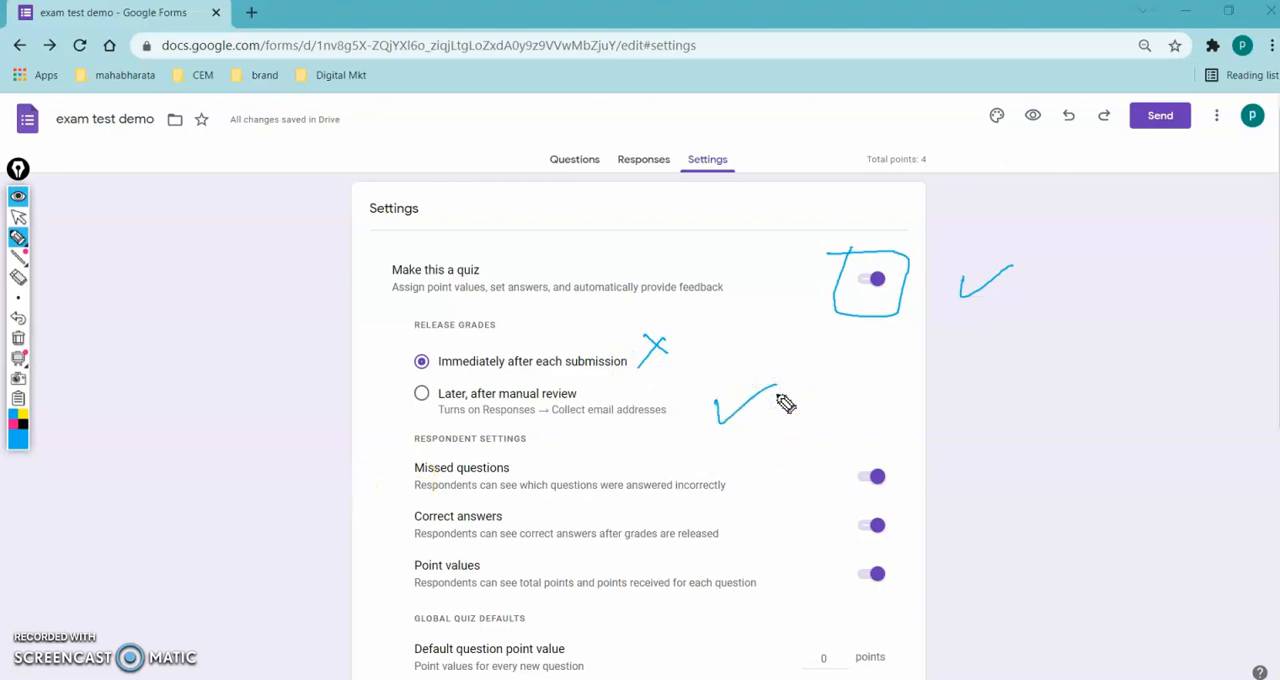
{"action": "left_click_drag", "start_coordinate": [901, 452], "coordinate": [923, 471]}
{"action": "mouse_move", "coordinate": [922, 451]}
{"action": "left_mouse_down"}
{"action": "mouse_move", "coordinate": [899, 482]}
{"action": "mouse_move", "coordinate": [920, 524]}
{"action": "left_mouse_up"}
{"action": "mouse_move", "coordinate": [922, 501]}
{"action": "left_mouse_down"}
{"action": "mouse_move", "coordinate": [900, 536]}
{"action": "mouse_move", "coordinate": [924, 583]}
{"action": "mouse_move", "coordinate": [903, 591]}
{"action": "left_mouse_up"}
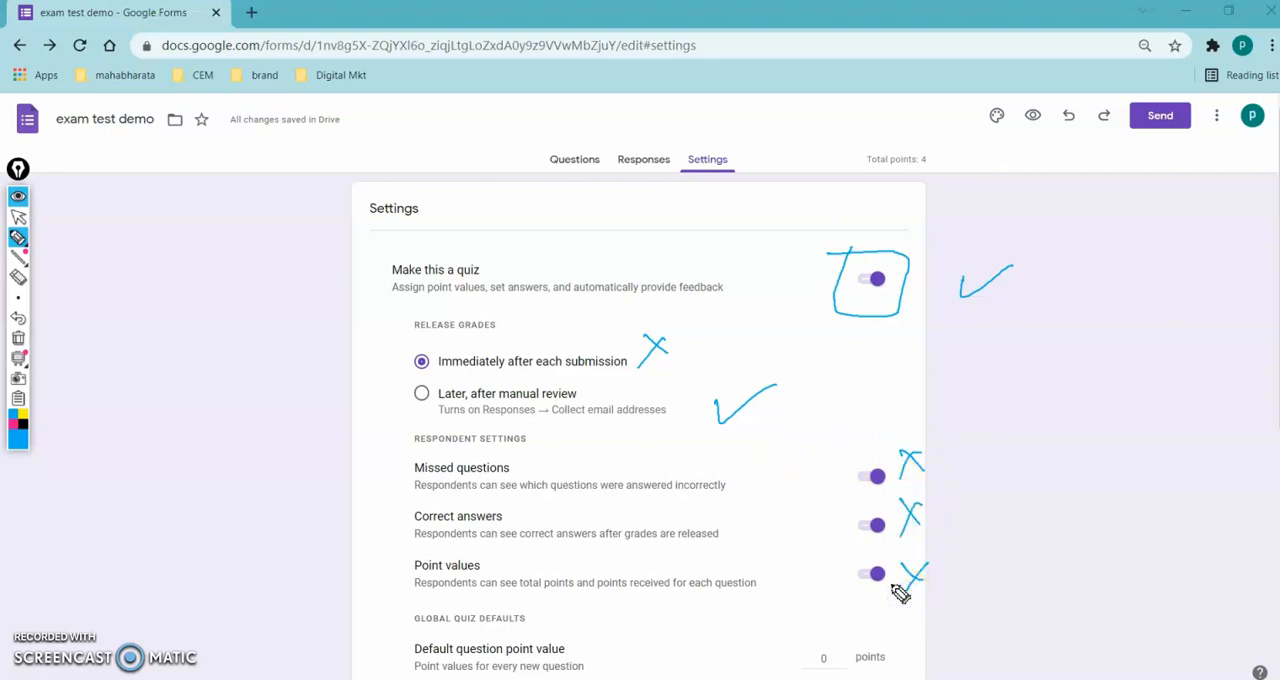
{"action": "key", "text": "ctrl+shift+7"}
{"action": "key", "text": "ctrl+shift+1"}
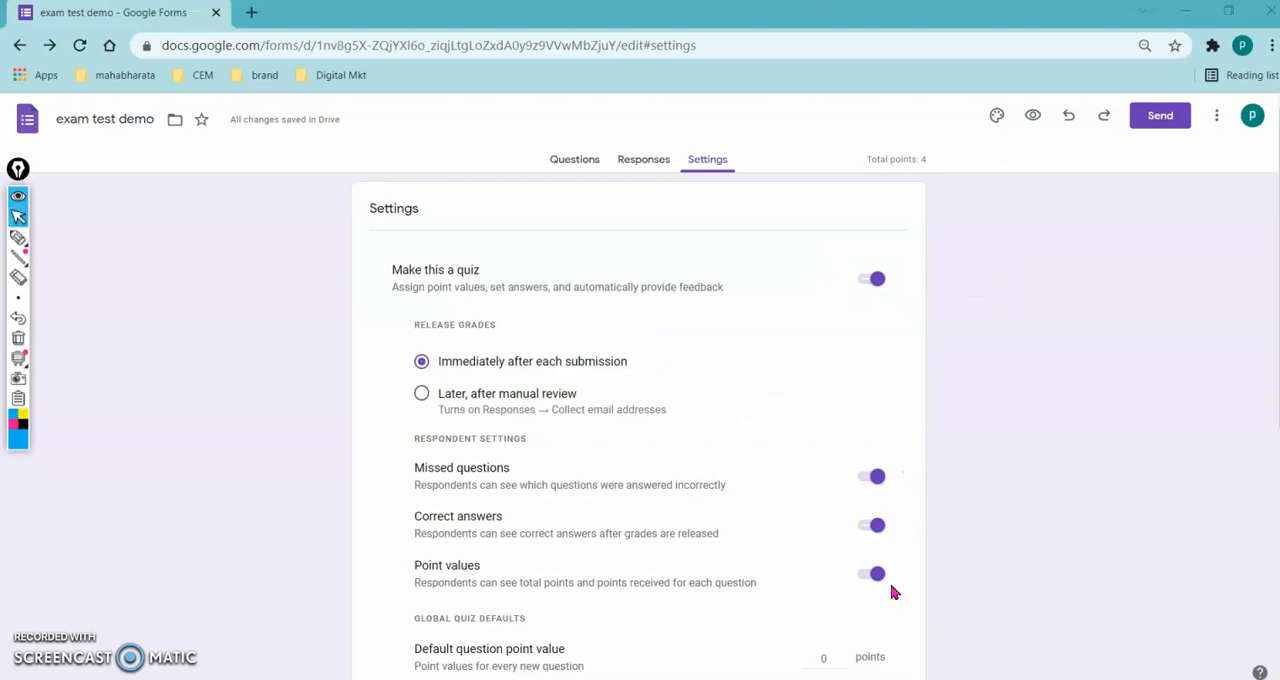
- Set grades to be released later, after manual review, and turn off missed questions, correct answers and point values for respondents
{"action": "left_click", "coordinate": [449, 398]}
{"action": "left_click", "coordinate": [869, 477]}
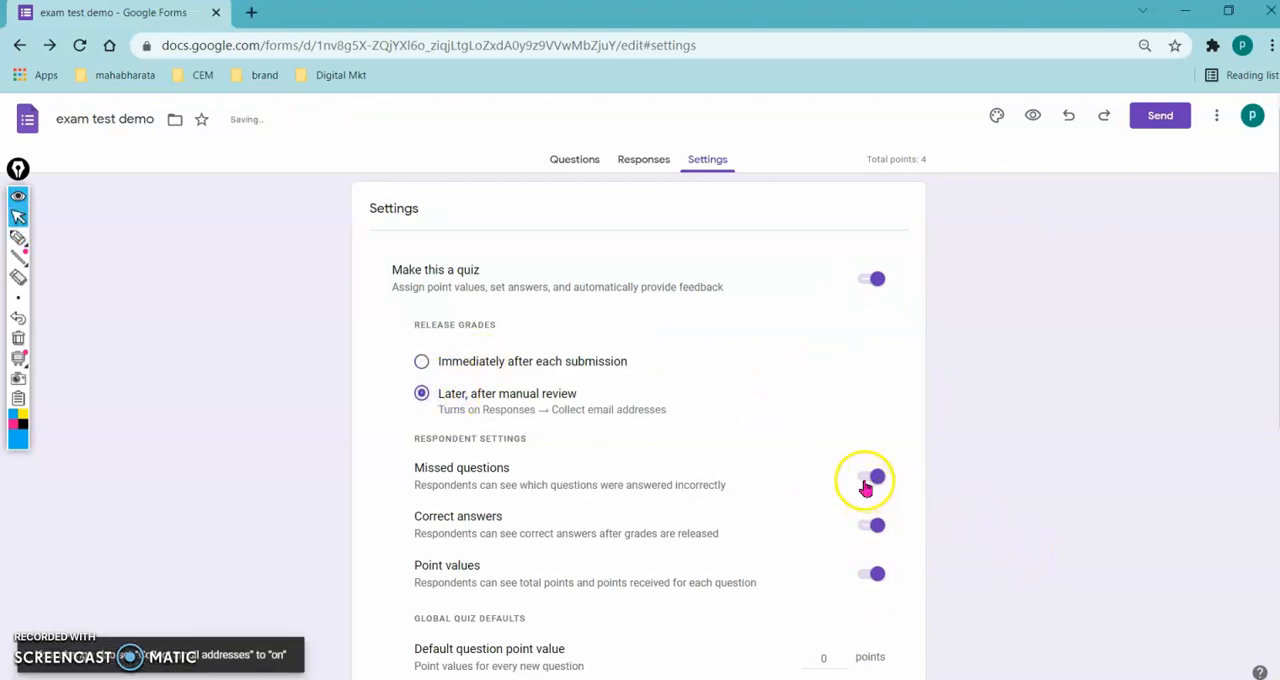
{"action": "left_click", "coordinate": [870, 525]}
{"action": "left_click", "coordinate": [871, 574]}
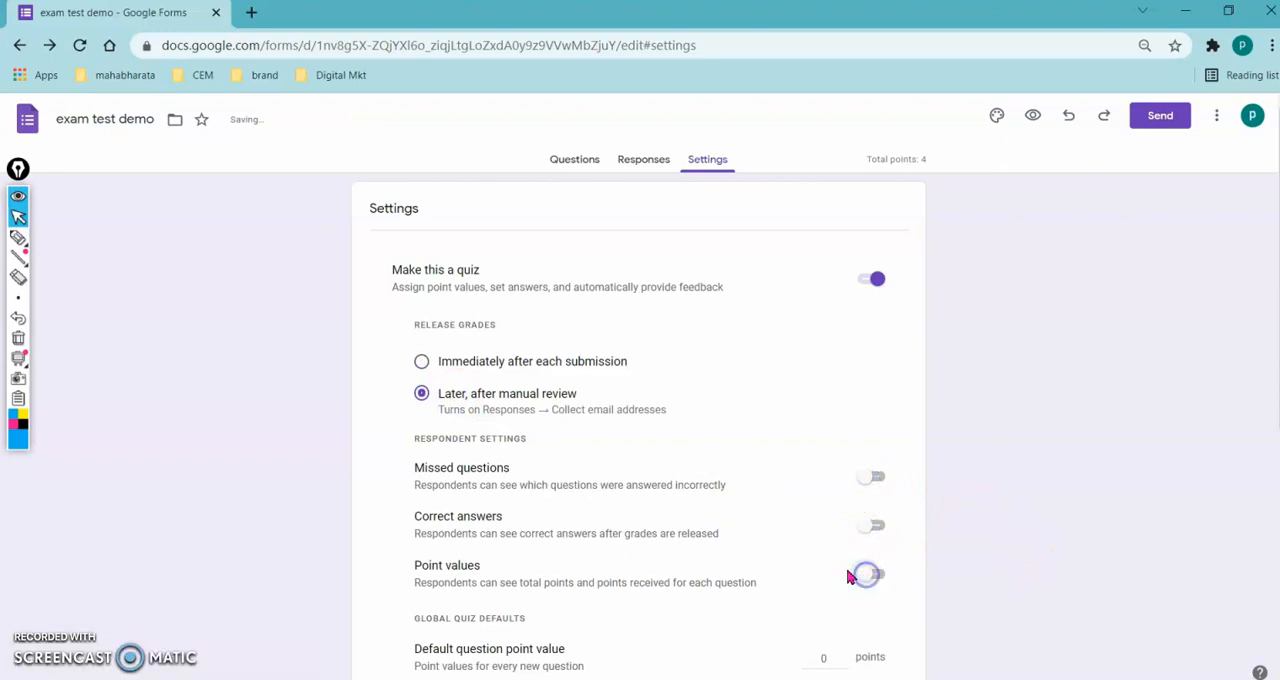
- Turn on Shuffle question order in the form's presentation settings
{"action": "scroll", "coordinate": [573, 507], "scroll_direction": "down", "scroll_amount": 4}
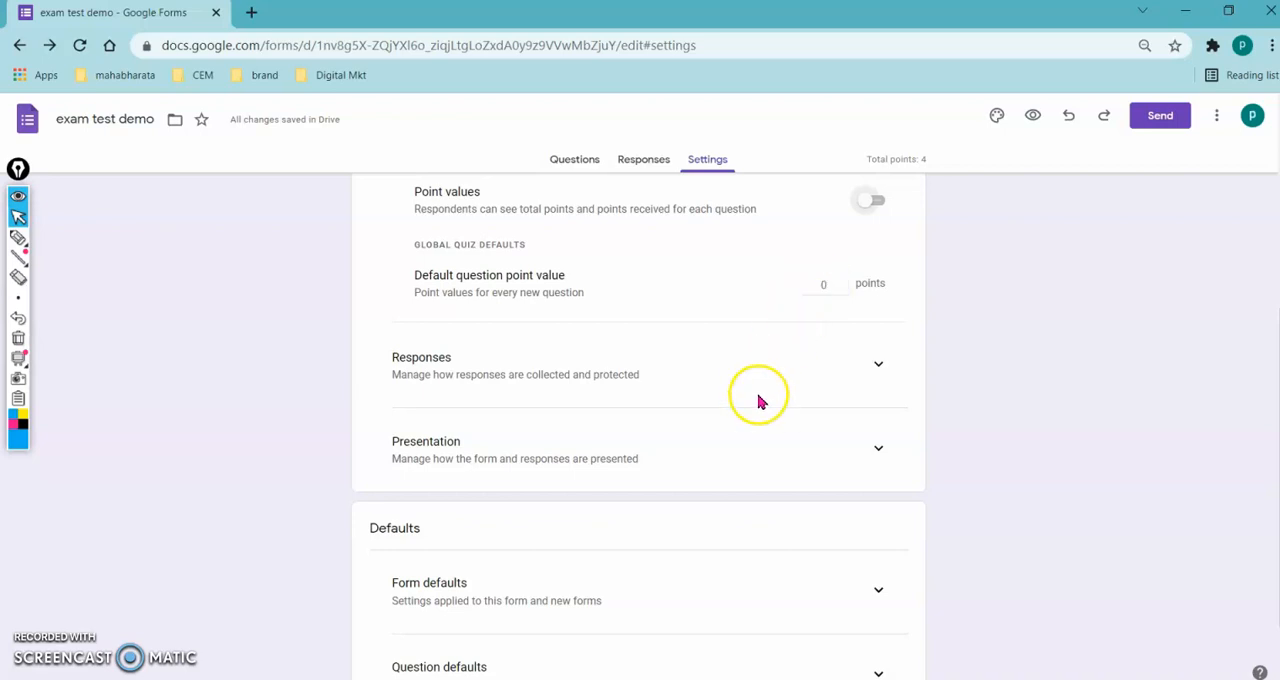
{"action": "scroll", "coordinate": [759, 400], "scroll_direction": "down", "scroll_amount": 1}
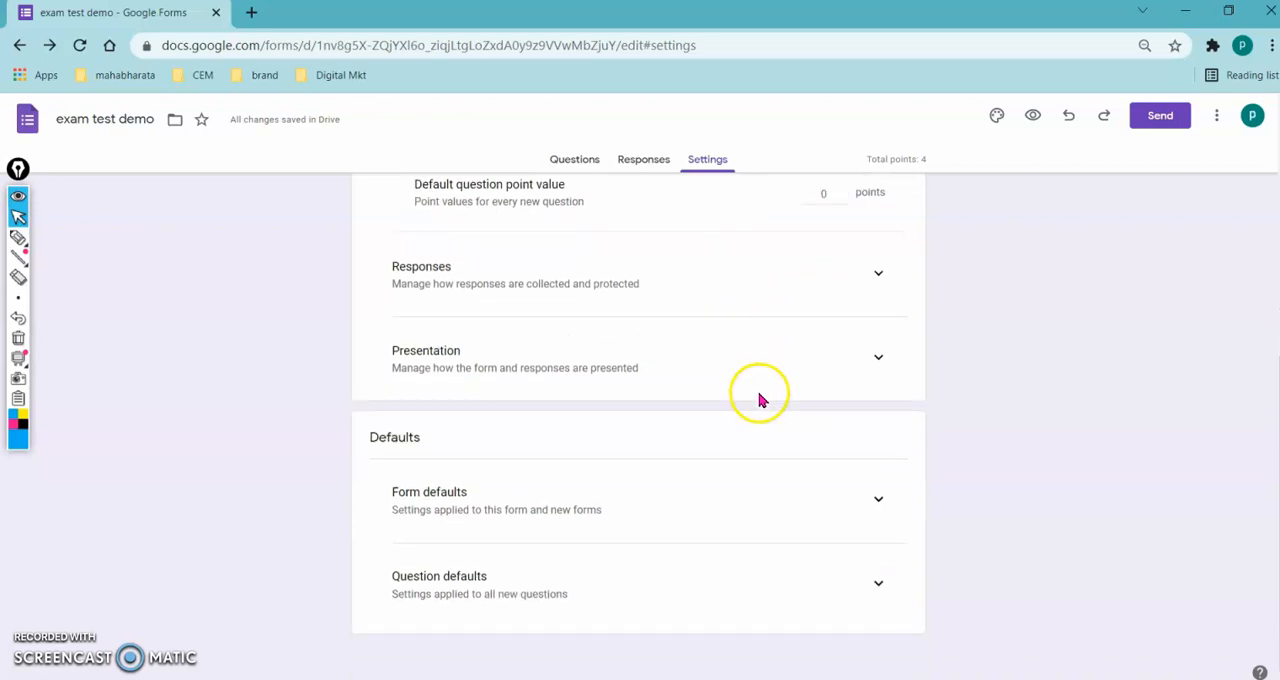
{"action": "left_click", "coordinate": [878, 359]}
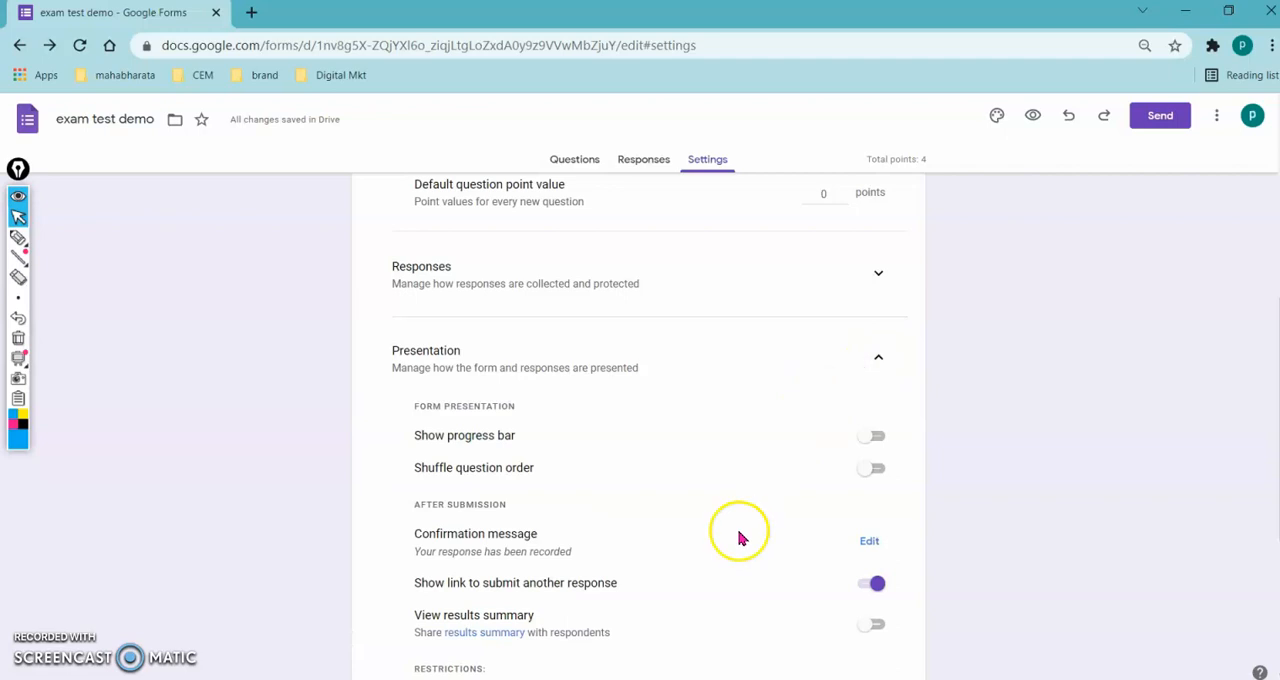
{"action": "left_click", "coordinate": [874, 478]}
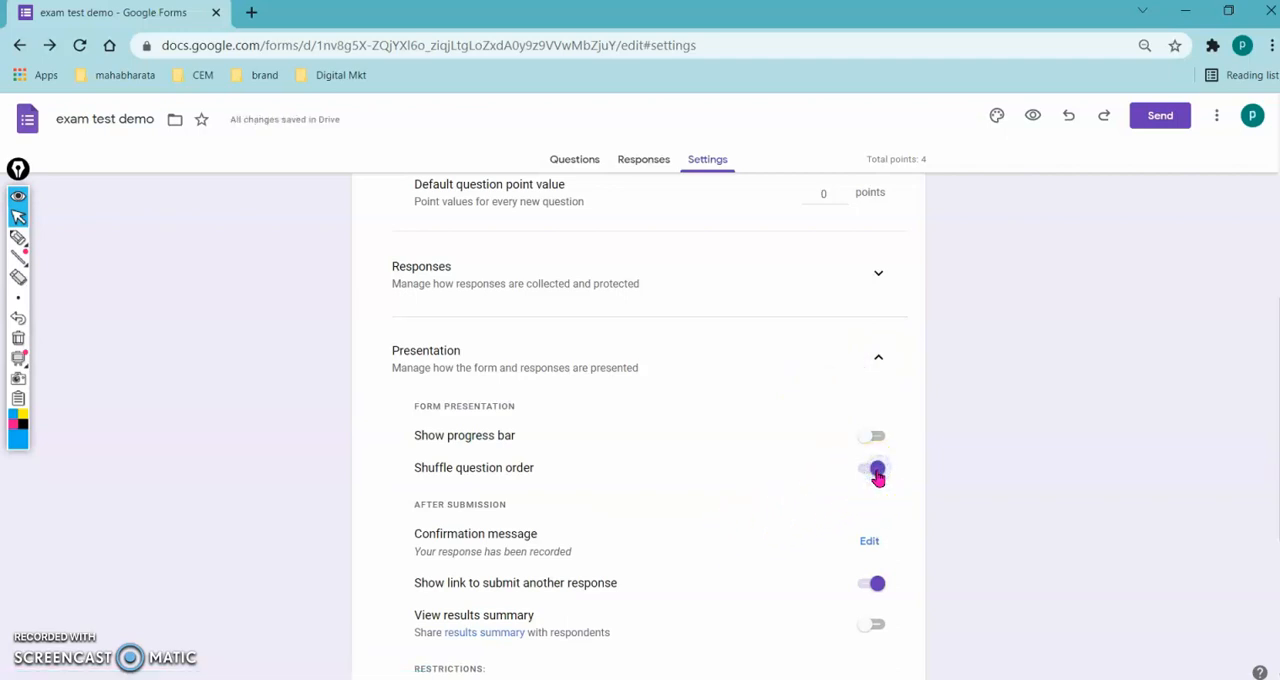
- Circle the Shuffle question order setting with the annotation pen, add a tick beside it, and erase the marks
{"action": "key", "text": "ctrl+shift+3"}
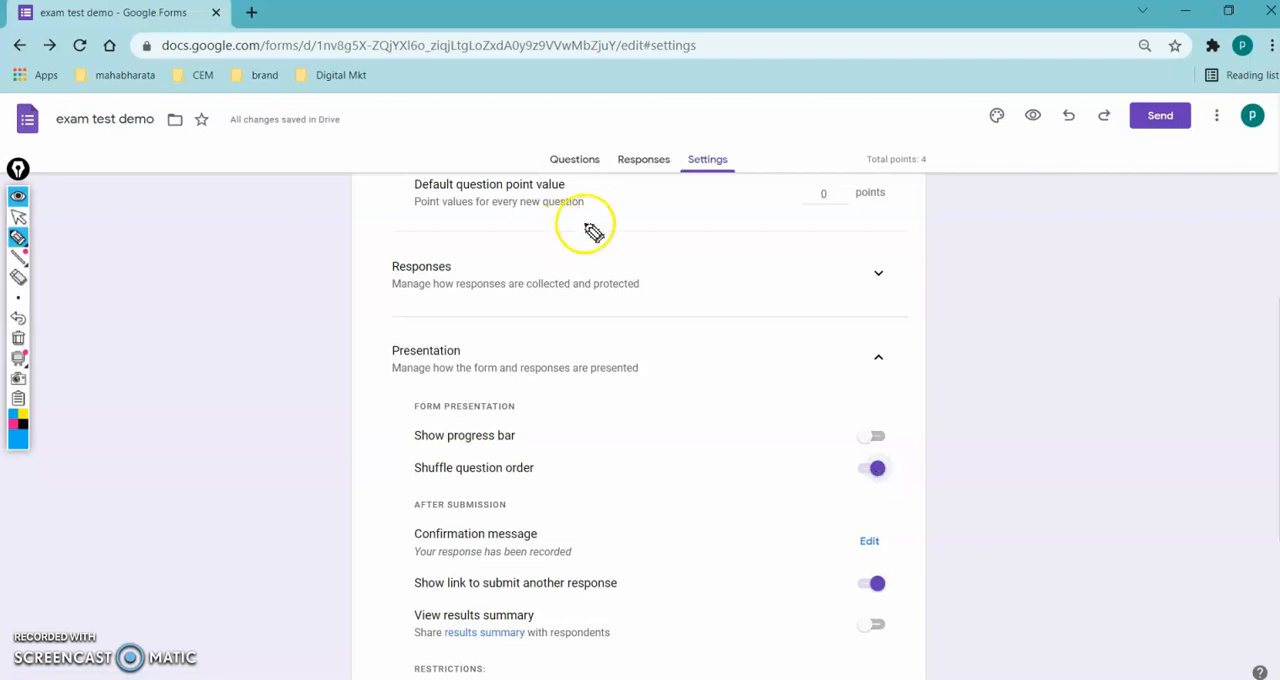
{"action": "mouse_move", "coordinate": [917, 471]}
{"action": "left_mouse_down"}
{"action": "mouse_move", "coordinate": [872, 447]}
{"action": "mouse_move", "coordinate": [903, 506]}
{"action": "mouse_move", "coordinate": [992, 469]}
{"action": "left_mouse_up"}
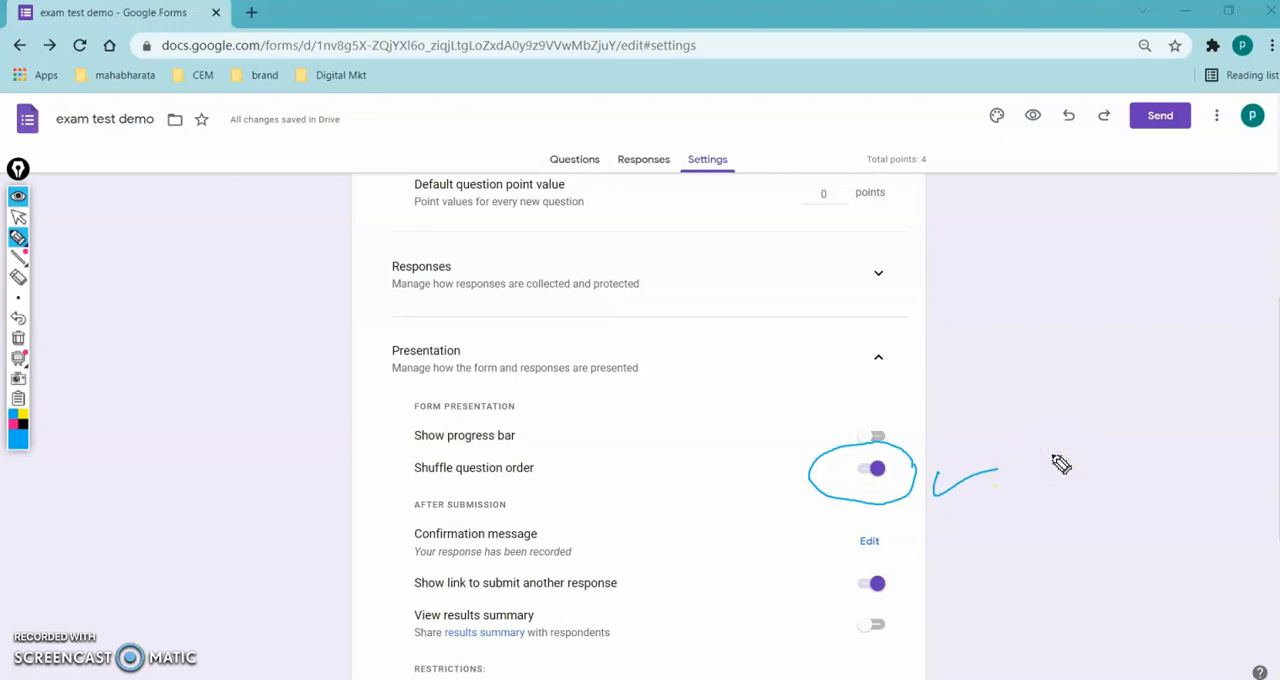
{"action": "key", "text": "ctrl+shift+7"}
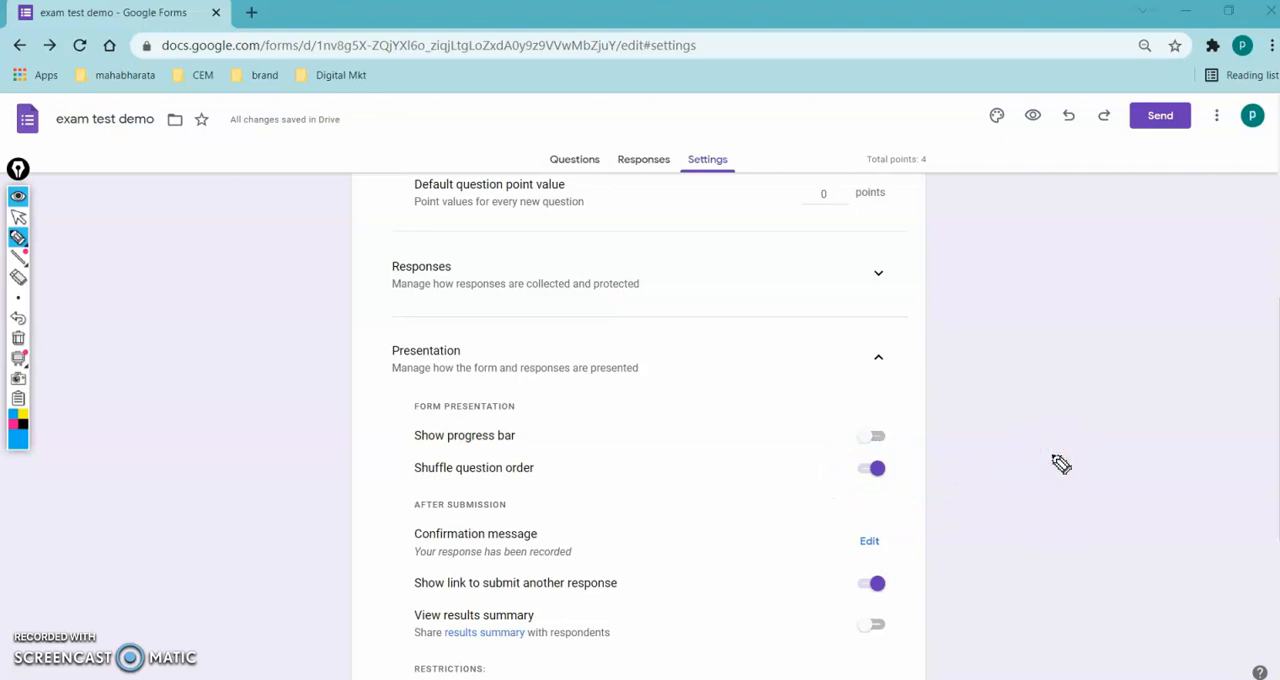
- Review the form's quiz, presentation and defaults settings and its MCQ section, and examine the student fields in the respondent preview
{"action": "key", "text": "ctrl+shift+1"}
{"action": "scroll", "coordinate": [1052, 462], "scroll_direction": "up", "scroll_amount": 5}
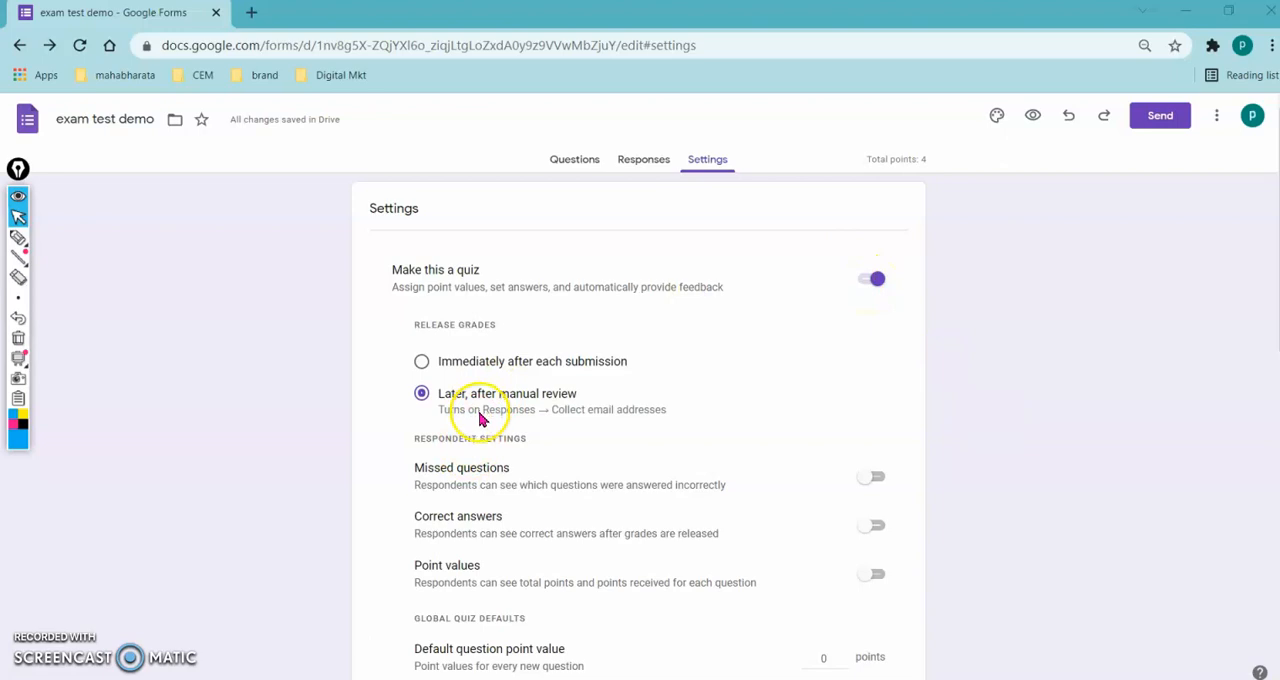
{"action": "scroll", "coordinate": [662, 540], "scroll_direction": "down", "scroll_amount": 5}
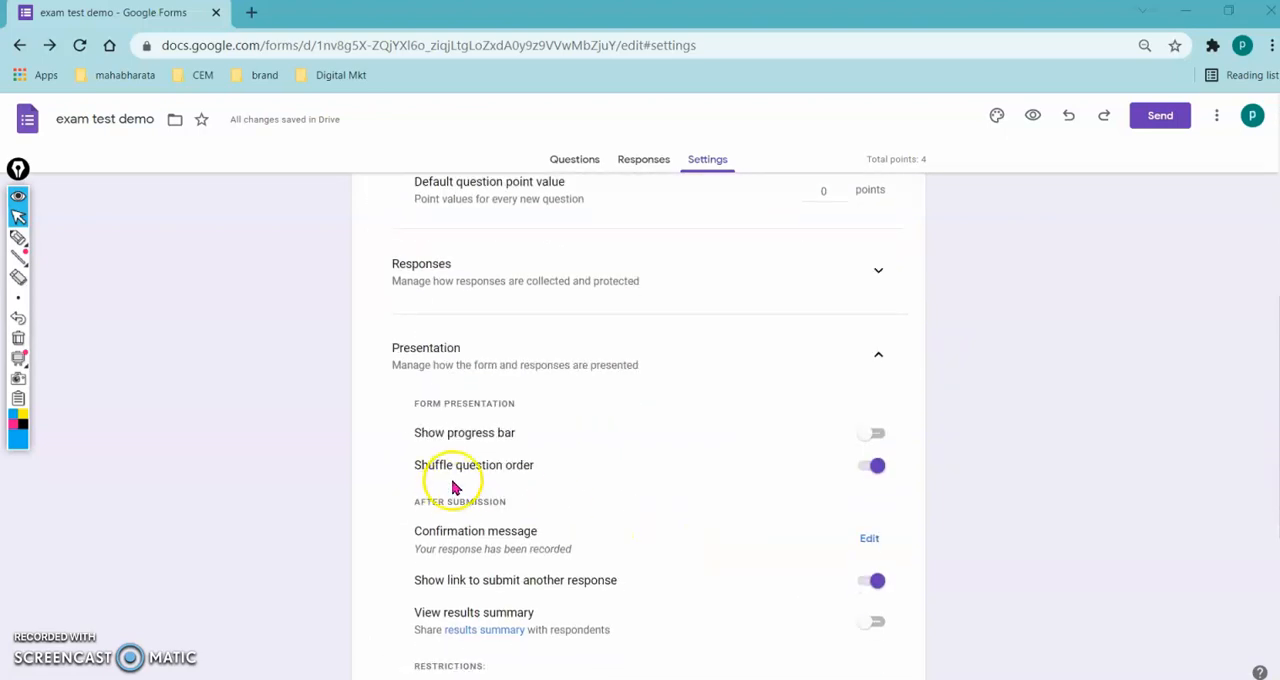
{"action": "scroll", "coordinate": [653, 510], "scroll_direction": "down", "scroll_amount": 2}
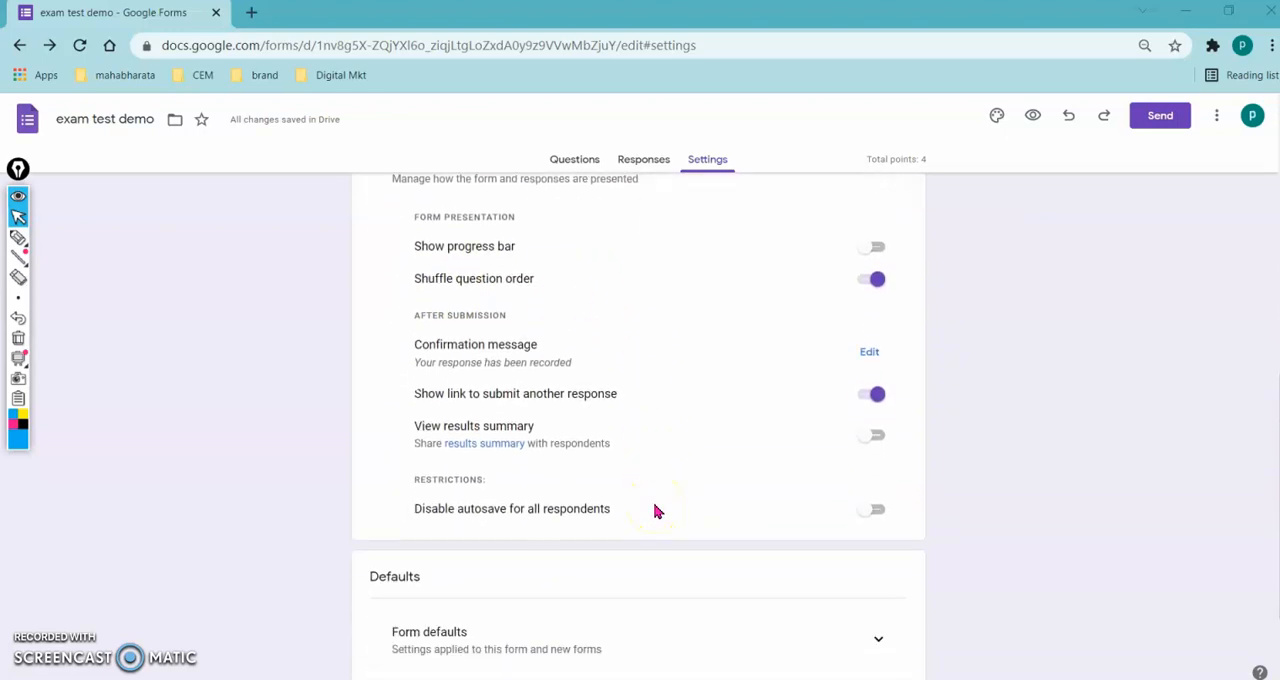
{"action": "scroll", "coordinate": [657, 511], "scroll_direction": "down", "scroll_amount": 2}
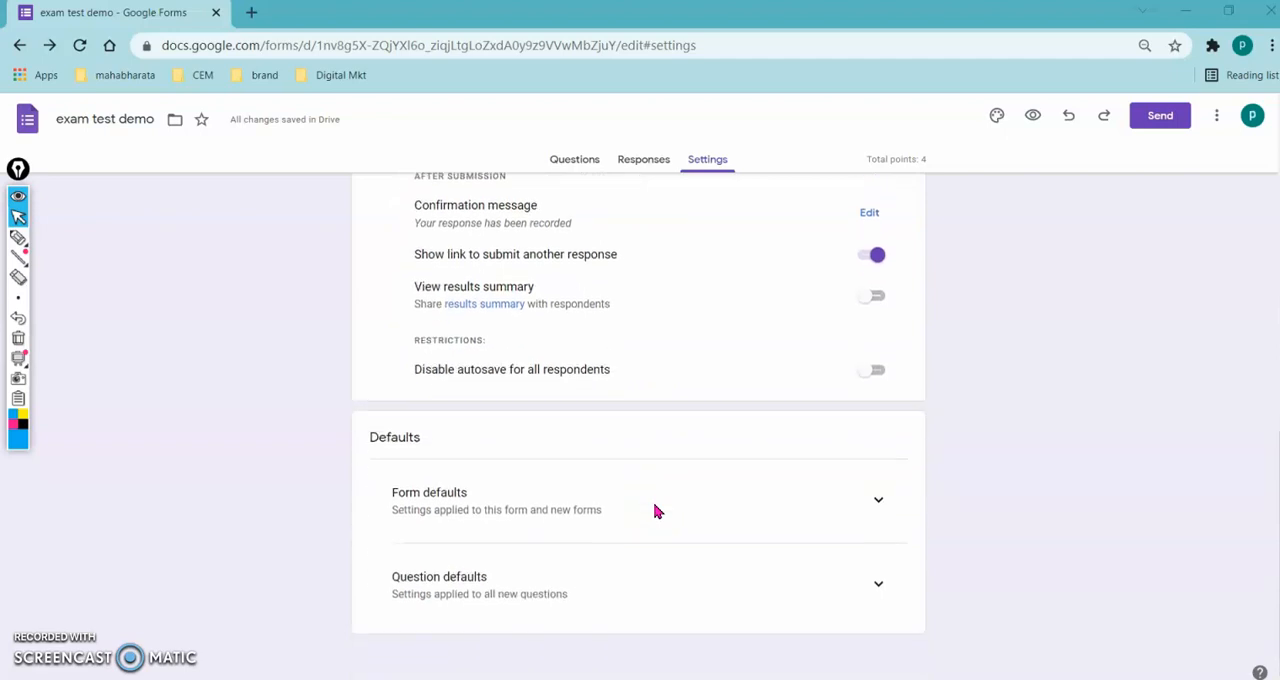
{"action": "left_click", "coordinate": [578, 164]}
{"action": "scroll", "coordinate": [640, 480], "scroll_direction": "down", "scroll_amount": 10}
{"action": "scroll", "coordinate": [637, 483], "scroll_direction": "down", "scroll_amount": 1}
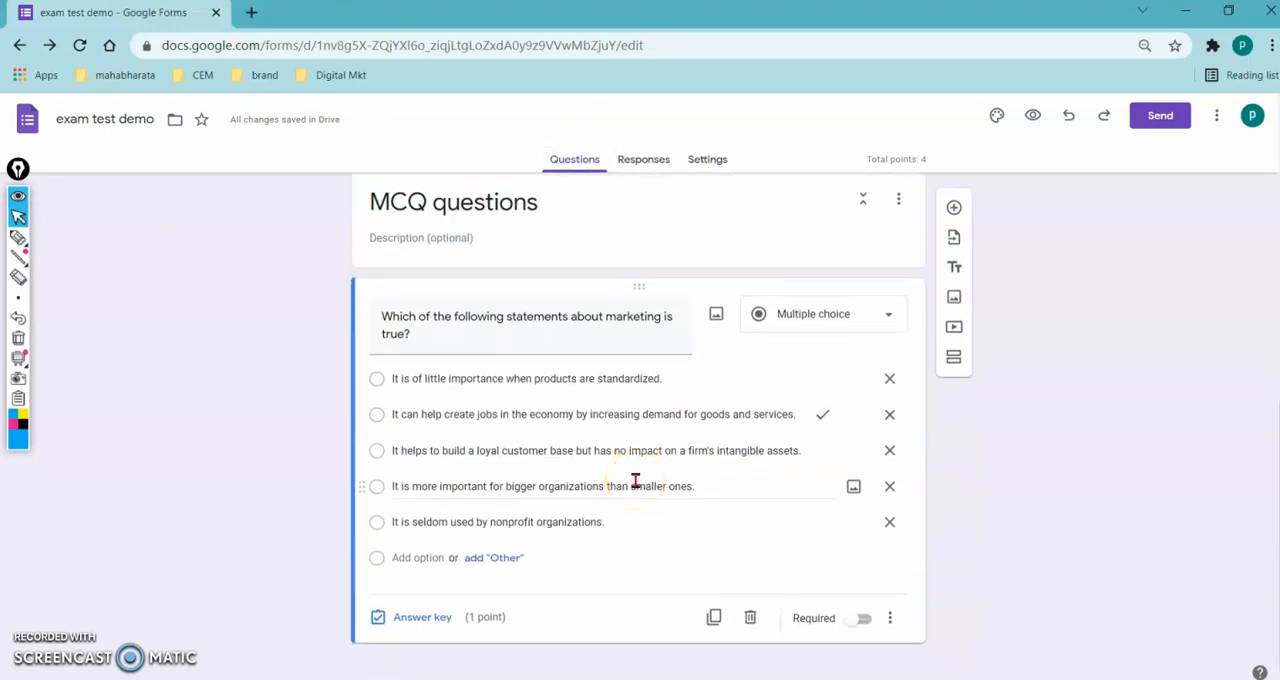
{"action": "left_click", "coordinate": [1033, 116]}
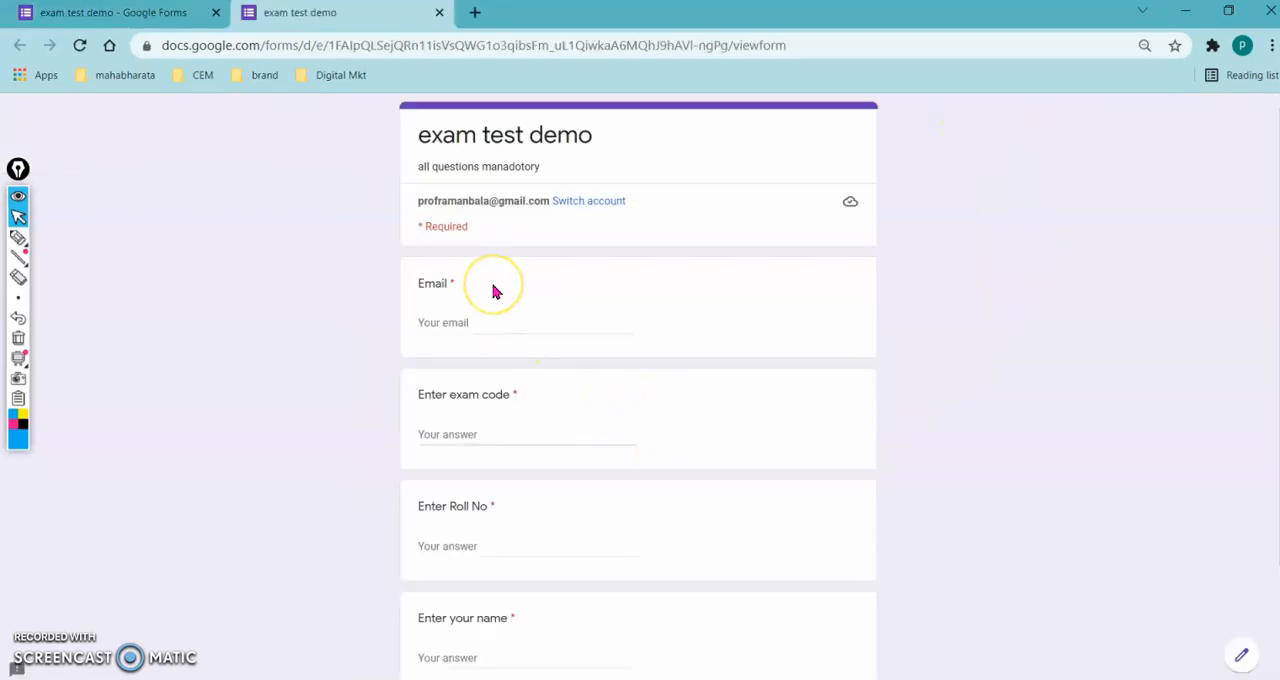
{"action": "scroll", "coordinate": [521, 383], "scroll_direction": "down", "scroll_amount": 2}
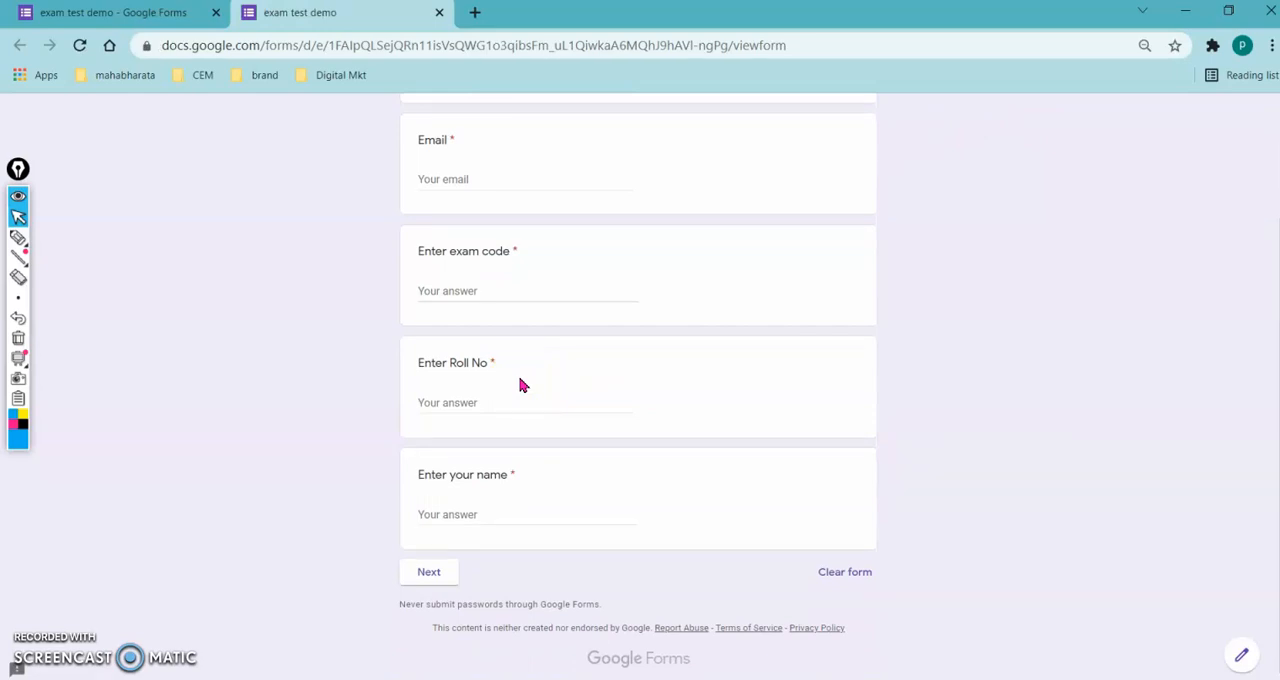
- Handwrite the exam schedule "9.45am post link", "10am release" and "15 min" beside the preview with the annotation pen, and erase the notes
{"action": "key", "text": "ctrl+shift+3"}
{"action": "mouse_move", "coordinate": [1005, 178]}
{"action": "left_mouse_down"}
{"action": "mouse_move", "coordinate": [993, 208]}
{"action": "mouse_move", "coordinate": [1043, 210]}
{"action": "mouse_move", "coordinate": [1071, 189]}
{"action": "mouse_move", "coordinate": [1126, 217]}
{"action": "mouse_move", "coordinate": [1140, 206]}
{"action": "left_mouse_up"}
{"action": "mouse_move", "coordinate": [985, 257]}
{"action": "left_mouse_down"}
{"action": "mouse_move", "coordinate": [971, 257]}
{"action": "mouse_move", "coordinate": [1000, 286]}
{"action": "mouse_move", "coordinate": [1072, 264]}
{"action": "mouse_move", "coordinate": [1122, 292]}
{"action": "left_mouse_up"}
{"action": "mouse_move", "coordinate": [1005, 352]}
{"action": "left_mouse_down"}
{"action": "mouse_move", "coordinate": [1005, 380]}
{"action": "mouse_move", "coordinate": [1049, 371]}
{"action": "mouse_move", "coordinate": [1088, 389]}
{"action": "left_mouse_up"}
{"action": "left_click_drag", "start_coordinate": [982, 404], "coordinate": [1097, 404]}
{"action": "mouse_move", "coordinate": [940, 440]}
{"action": "left_mouse_down"}
{"action": "mouse_move", "coordinate": [948, 450]}
{"action": "mouse_move", "coordinate": [989, 434]}
{"action": "mouse_move", "coordinate": [1060, 462]}
{"action": "left_mouse_up"}
{"action": "mouse_move", "coordinate": [958, 504]}
{"action": "left_mouse_down"}
{"action": "mouse_move", "coordinate": [949, 532]}
{"action": "mouse_move", "coordinate": [975, 540]}
{"action": "mouse_move", "coordinate": [1009, 523]}
{"action": "mouse_move", "coordinate": [1075, 540]}
{"action": "left_mouse_up"}
{"action": "left_click", "coordinate": [1045, 510]}
{"action": "left_click", "coordinate": [1113, 497]}
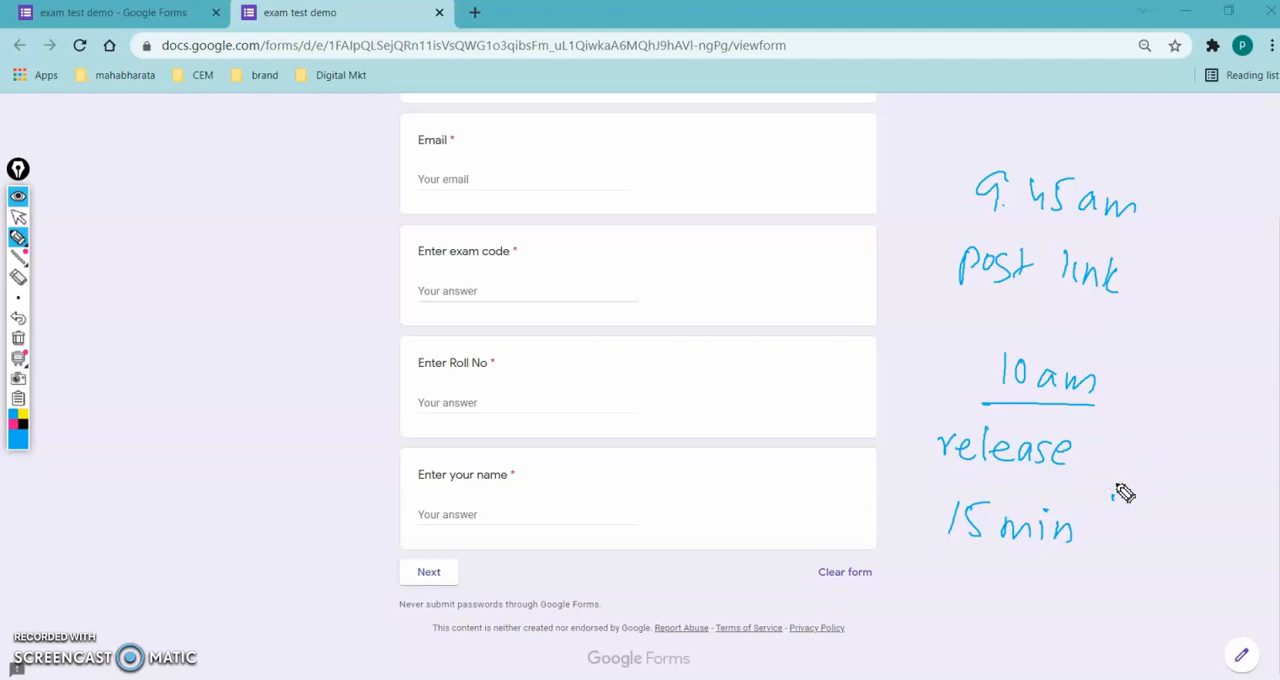
{"action": "key", "text": "ctrl+shift+7"}
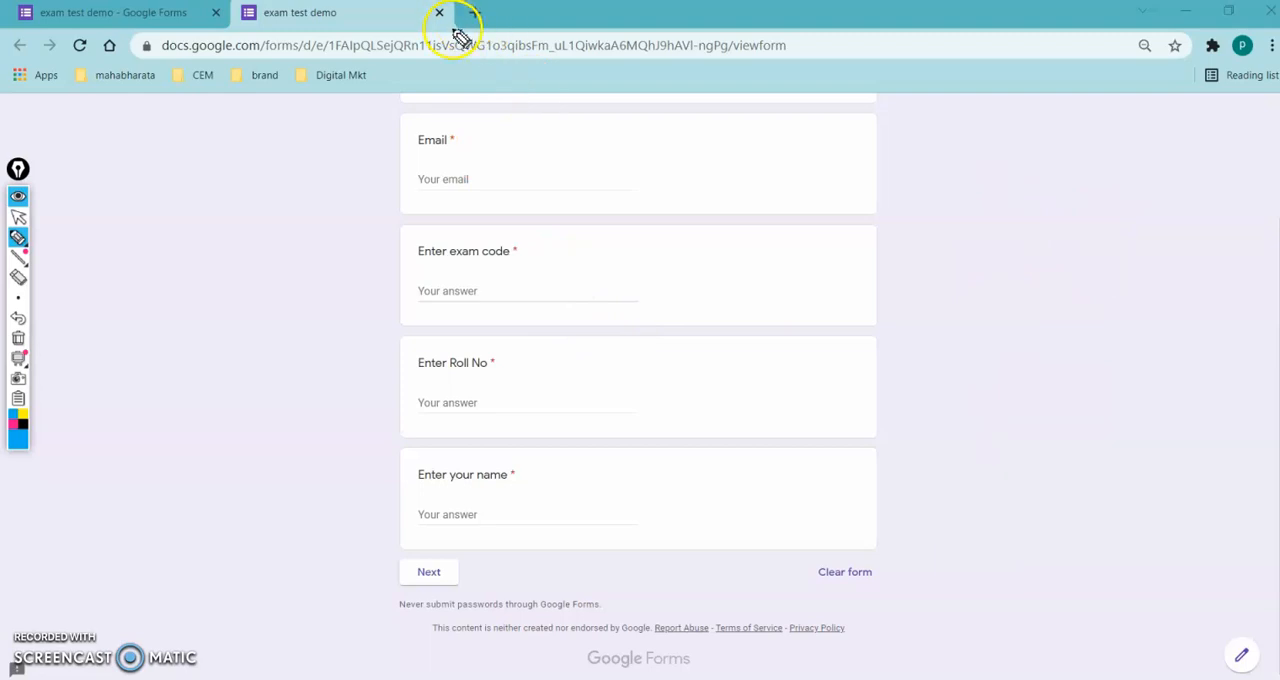
{"action": "key", "text": "ctrl+shift+2"}
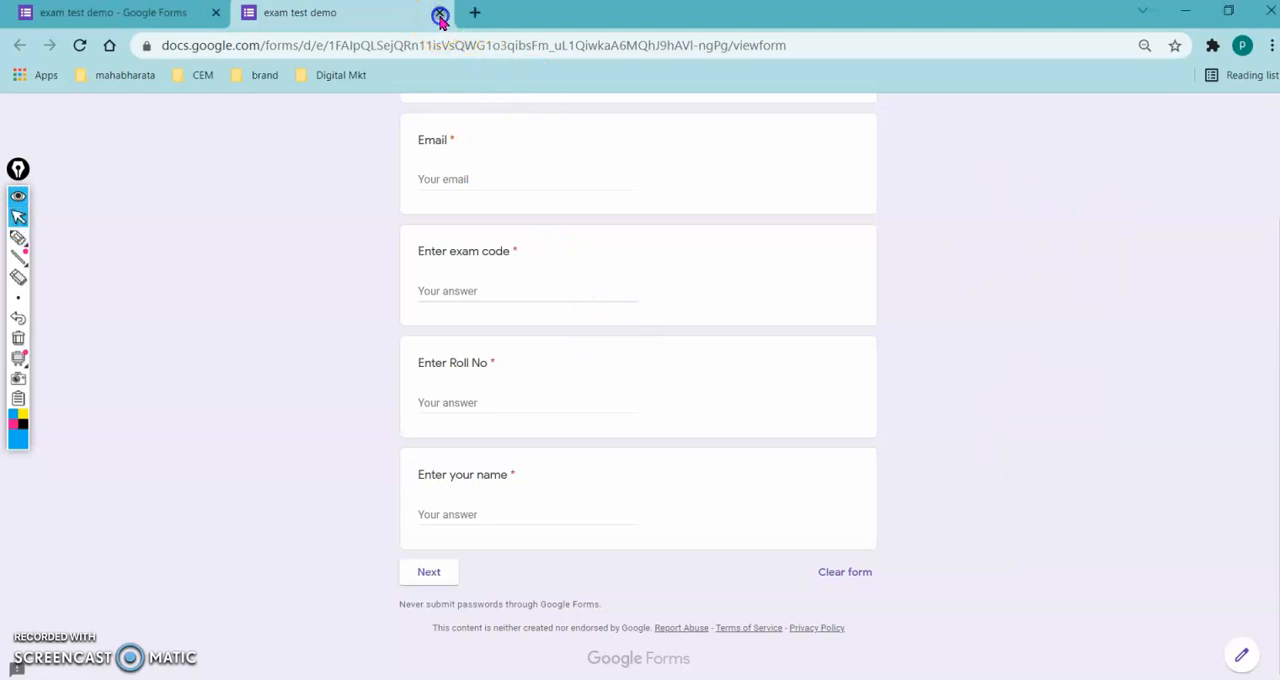
- Close the form preview and copy the form's shortened sharing link
{"action": "left_click", "coordinate": [439, 12]}
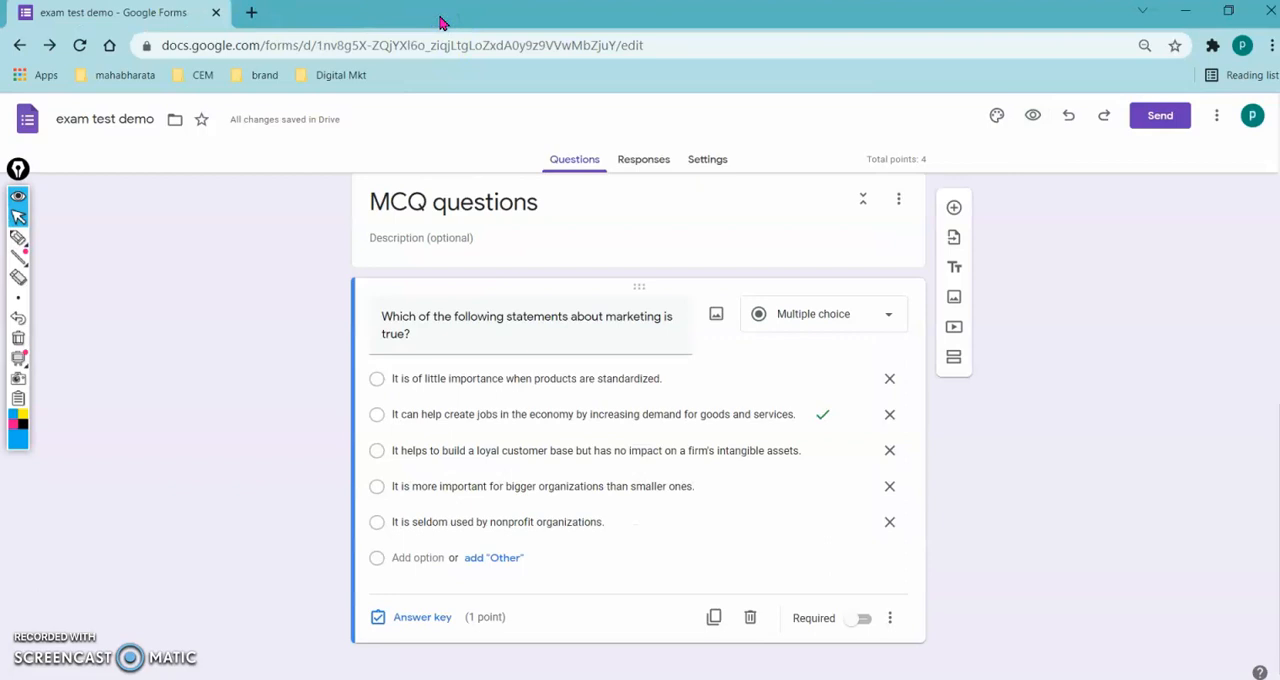
{"action": "left_click", "coordinate": [156, 381]}
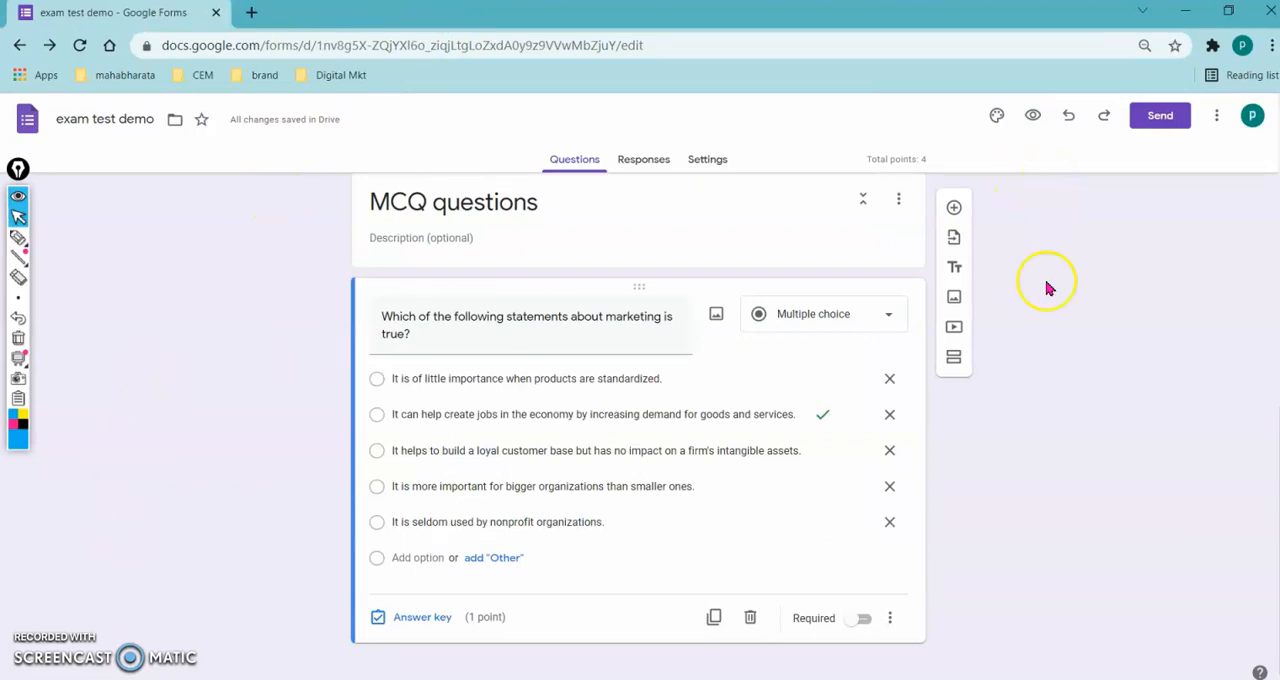
{"action": "left_click", "coordinate": [1160, 118]}
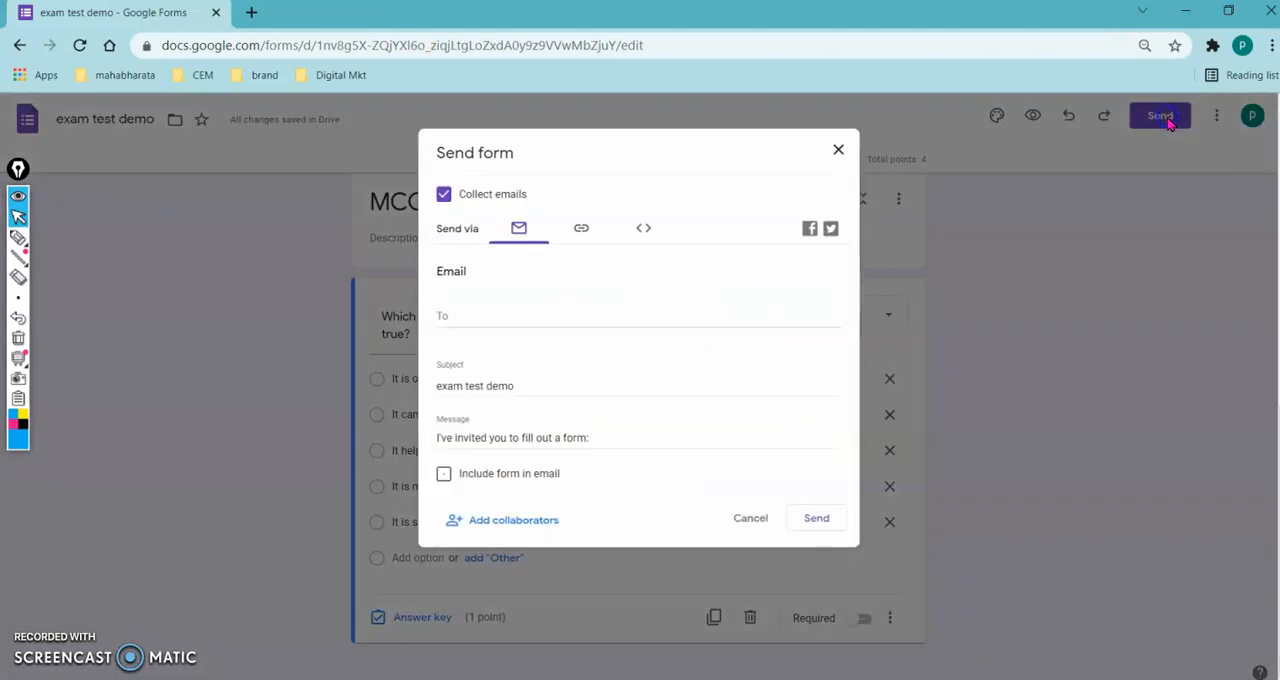
{"action": "left_click", "coordinate": [580, 236]}
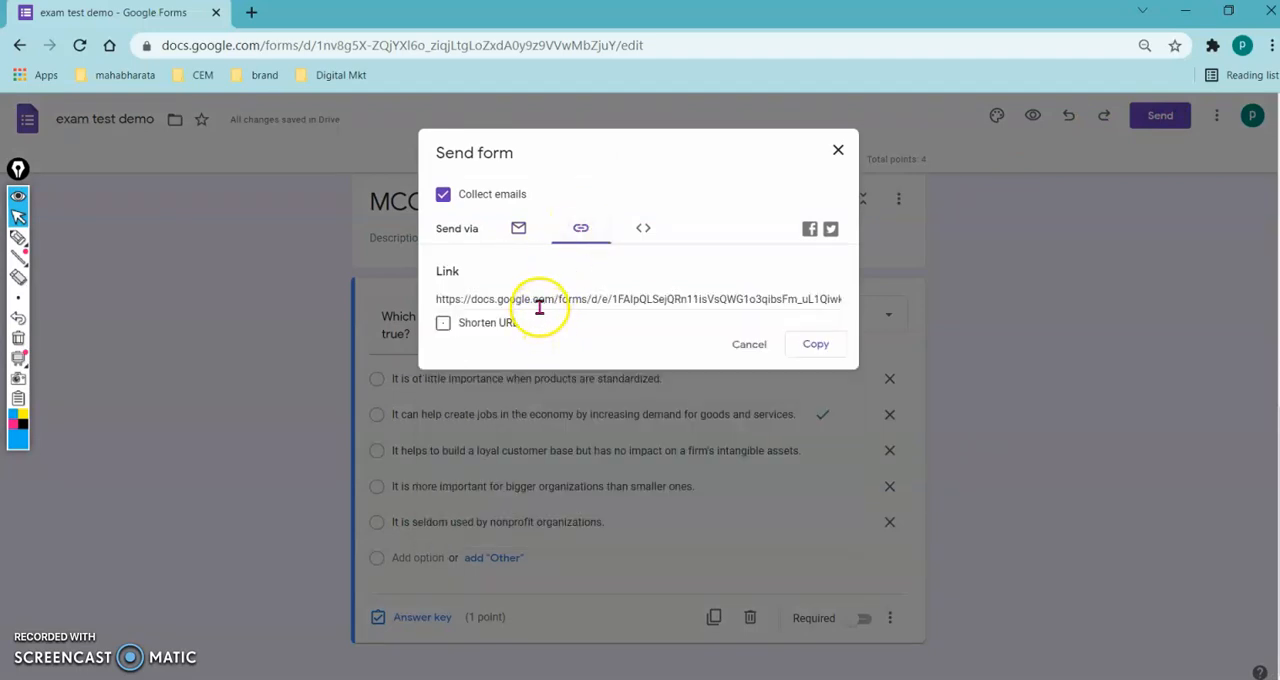
{"action": "left_click", "coordinate": [443, 323]}
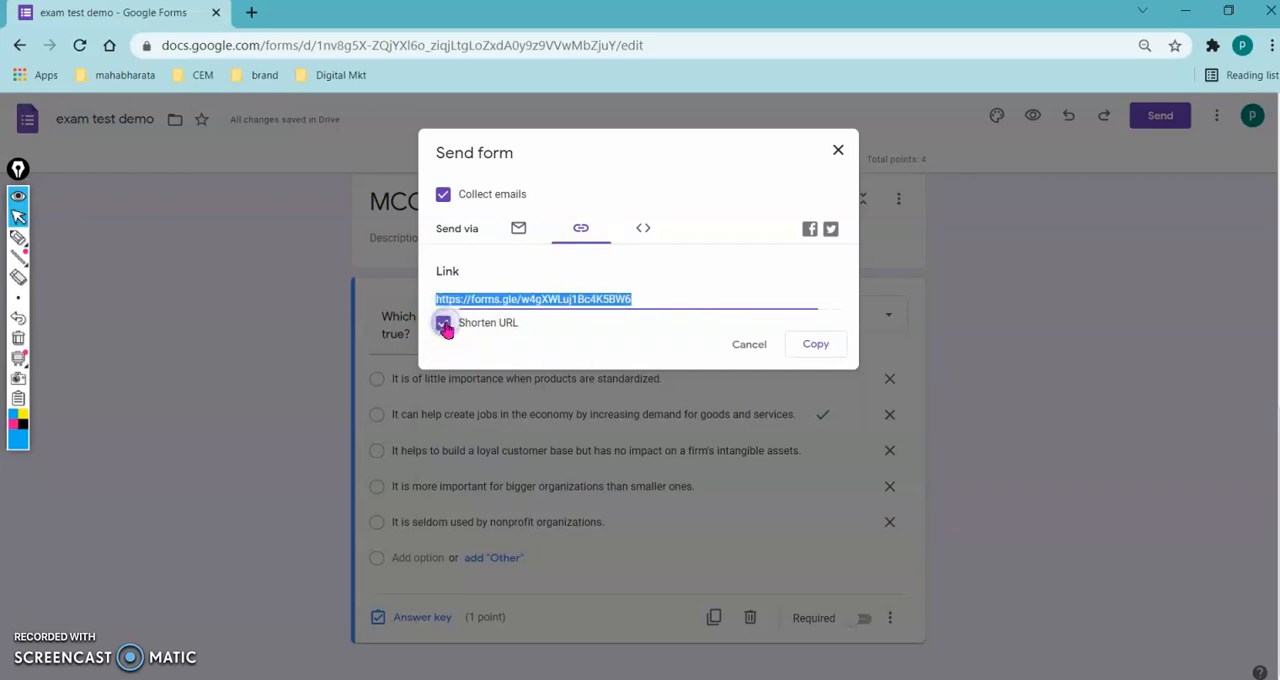
{"action": "left_click", "coordinate": [816, 344]}
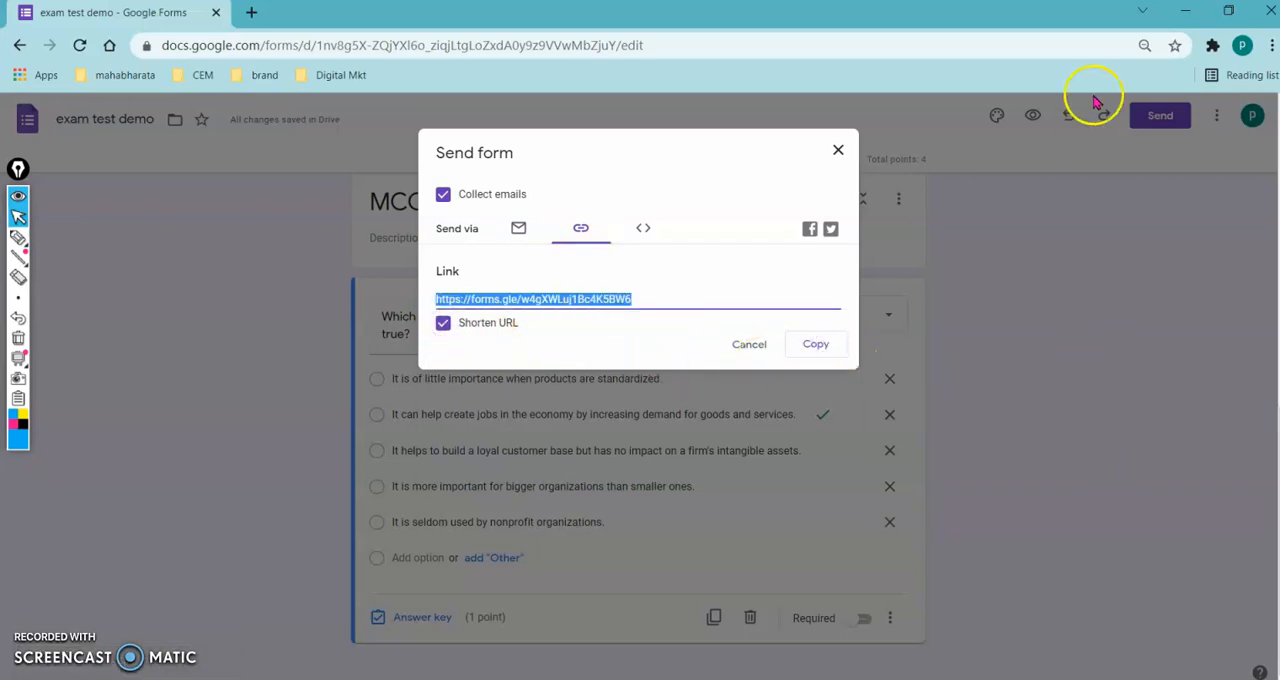
- Minimize the open windows, launch Microsoft Teams and open the General channel of the Mon_CEM team
{"action": "left_click", "coordinate": [1185, 18]}
{"action": "left_click", "coordinate": [1188, 14]}
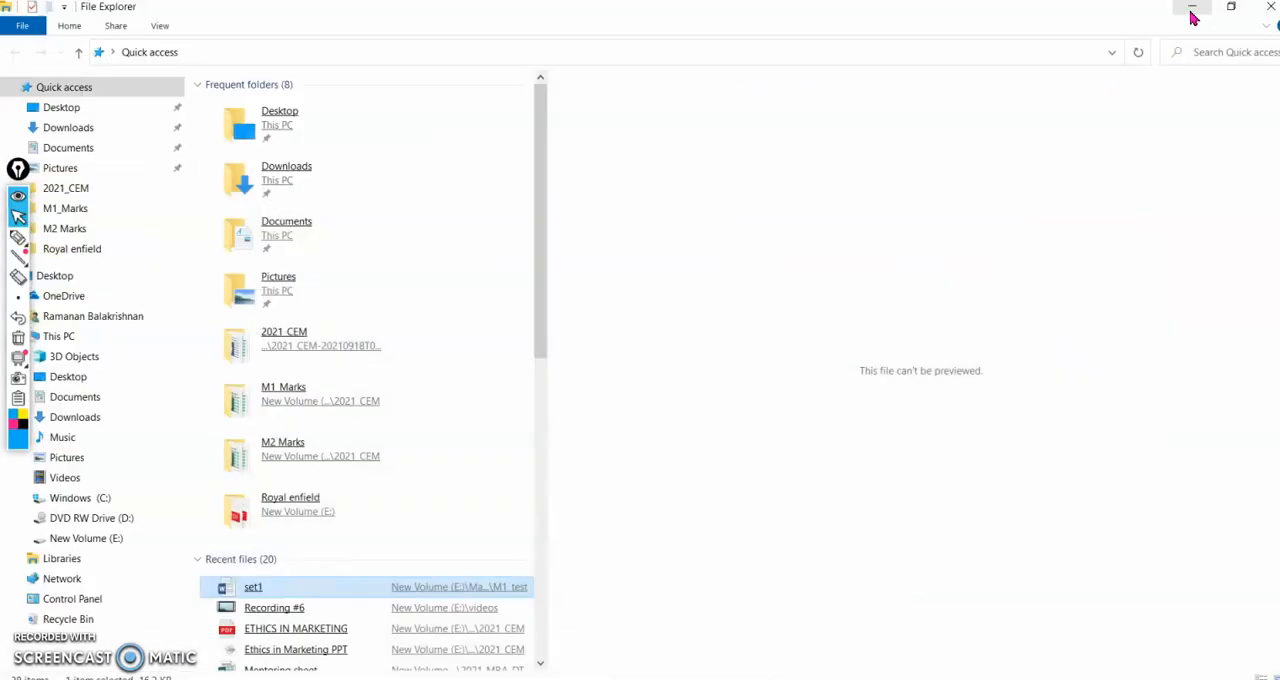
{"action": "left_click", "coordinate": [1191, 14]}
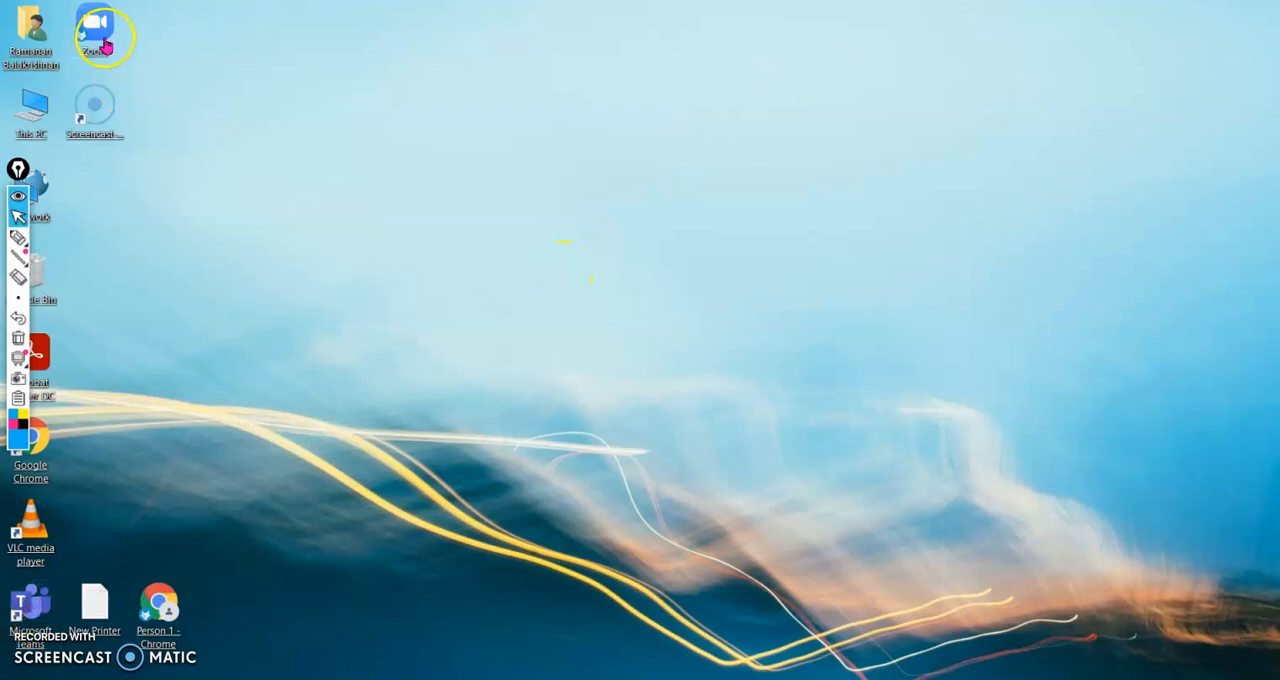
{"action": "left_click", "coordinate": [20, 607]}
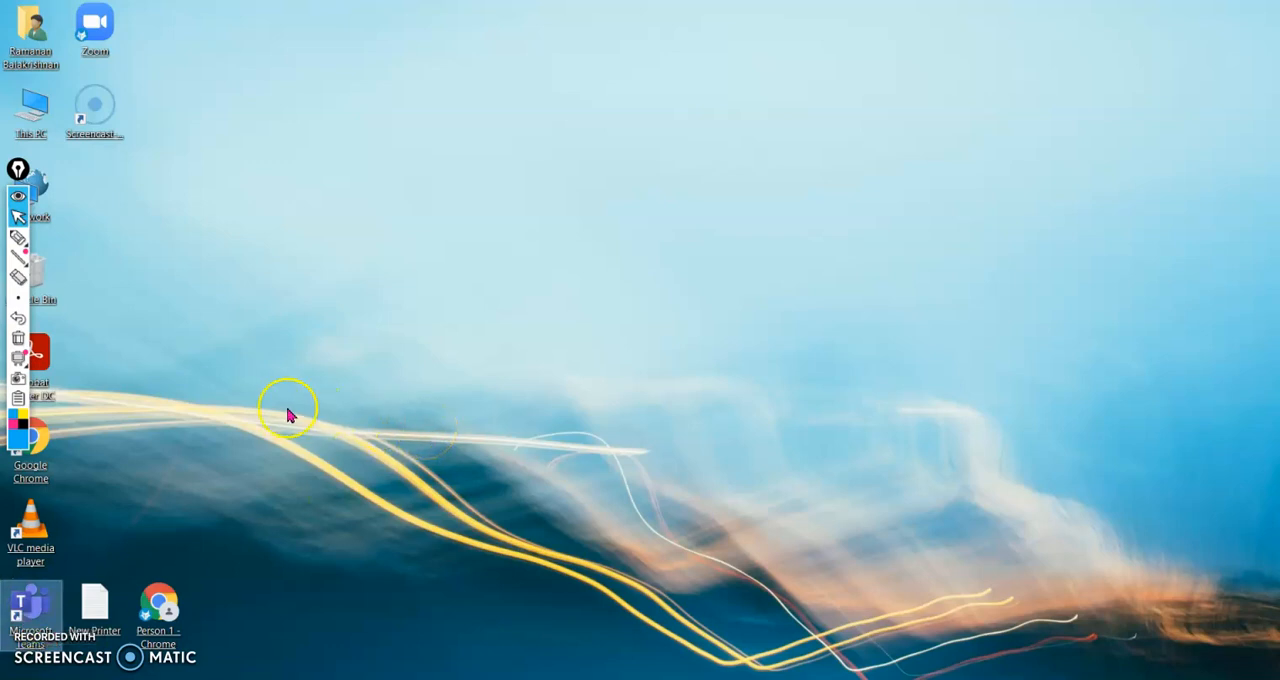
{"action": "double_click", "coordinate": [22, 610]}
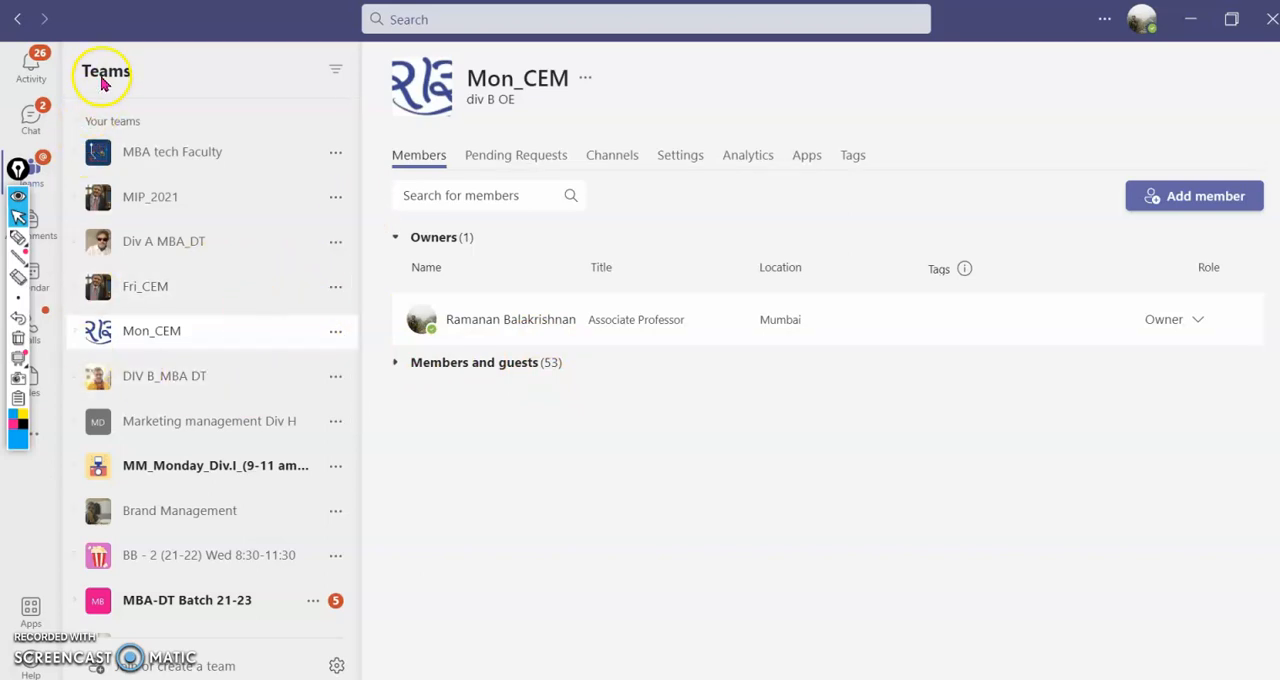
{"action": "left_click", "coordinate": [40, 172]}
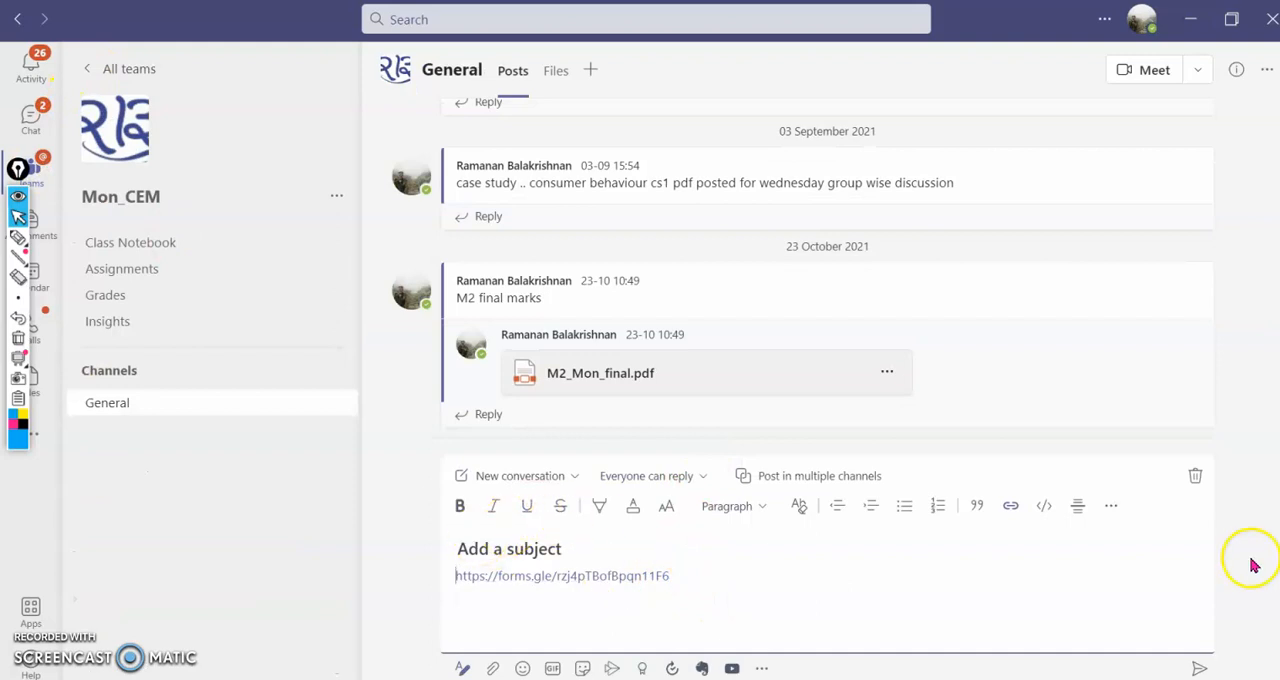
- Discard the old message draft and paste the shortened exam form link into a new channel conversation
{"action": "left_click", "coordinate": [1191, 475]}
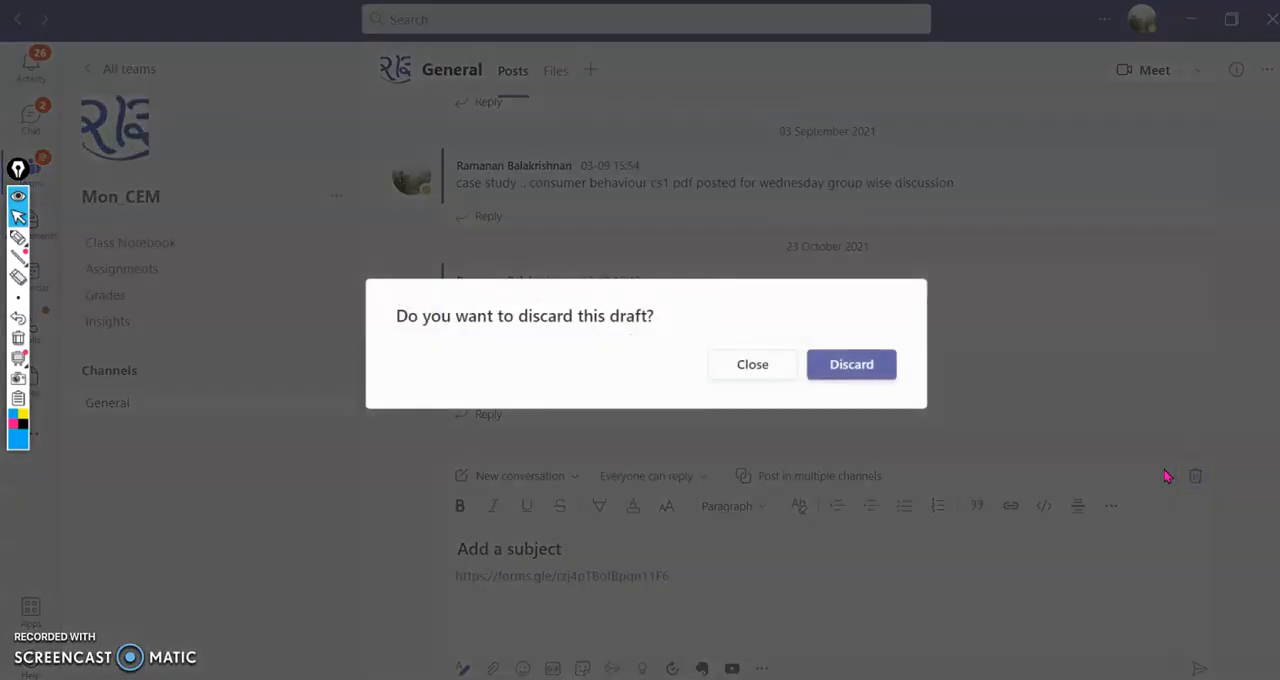
{"action": "left_click", "coordinate": [838, 366]}
{"action": "left_click", "coordinate": [553, 640]}
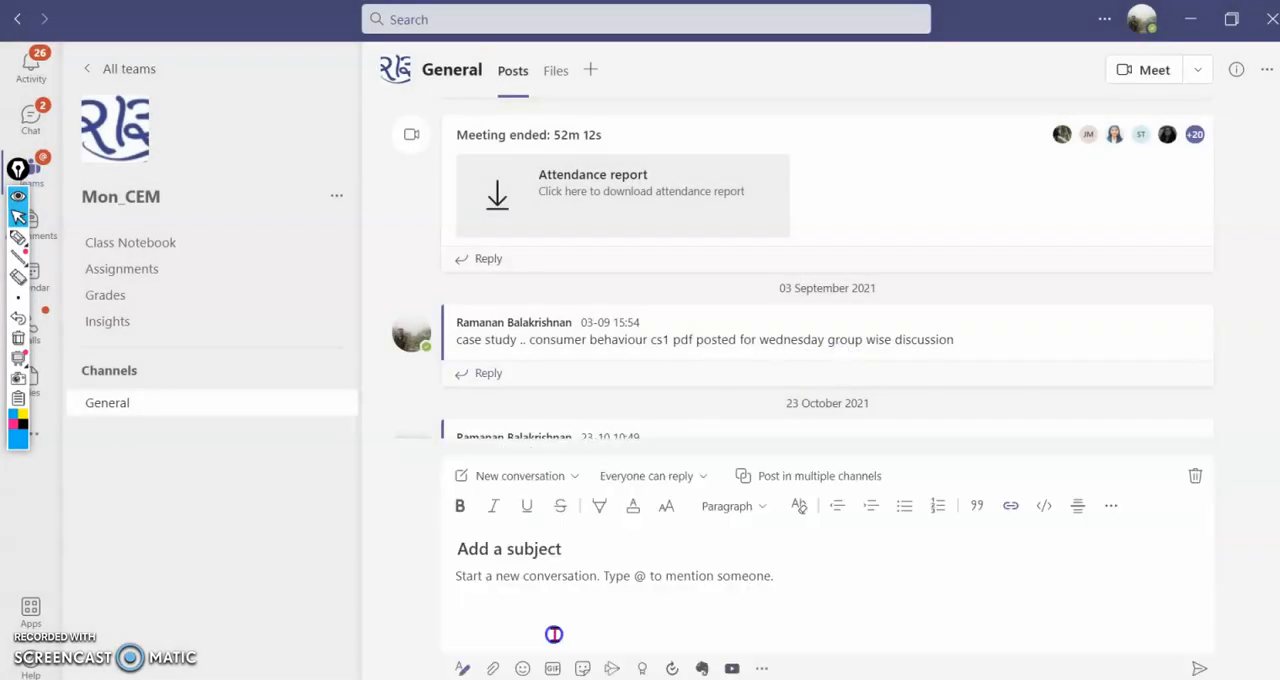
{"action": "left_click", "coordinate": [554, 632]}
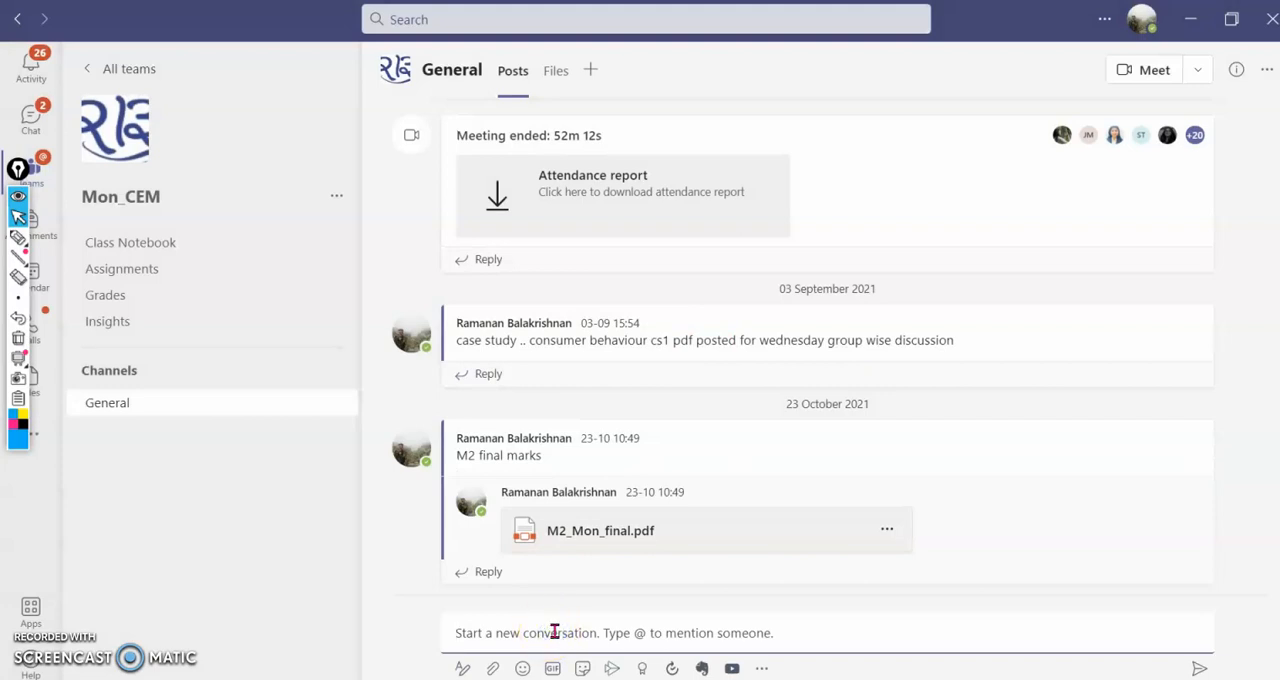
{"action": "key", "text": "ctrl+v"}
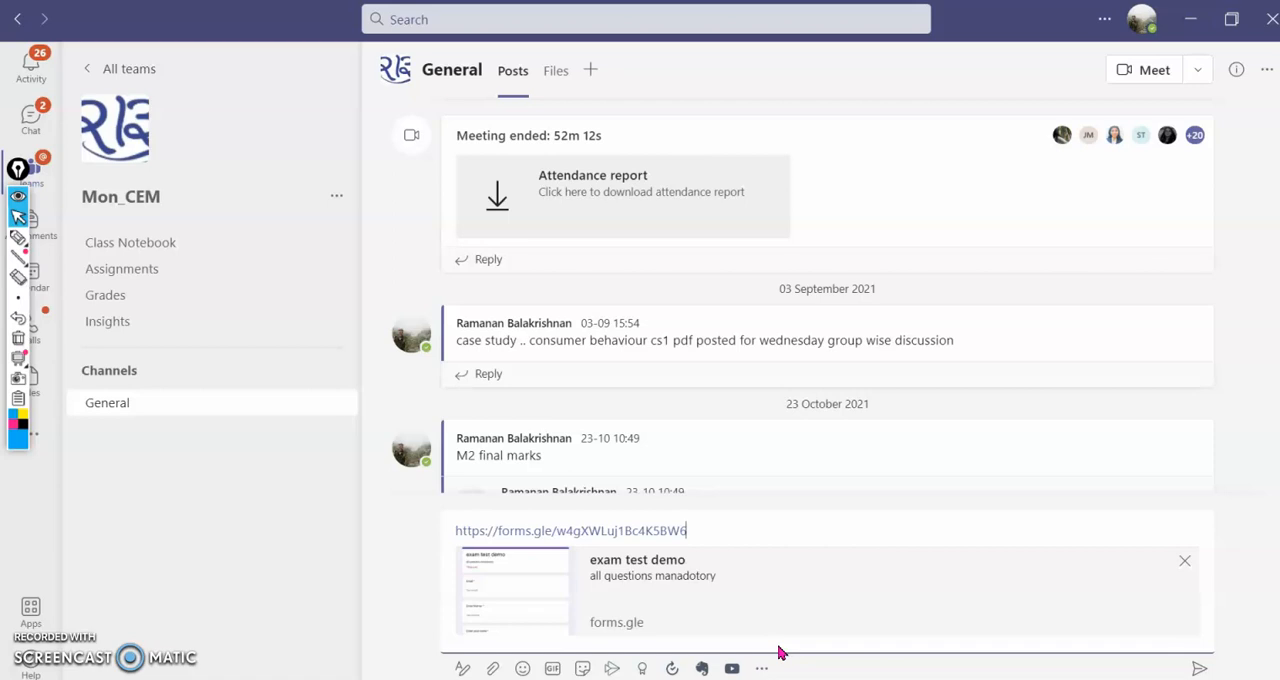
- Switch back to the exam test demo form in Chrome, close the Send form dialog and stop accepting responses
{"action": "left_click", "coordinate": [769, 679]}
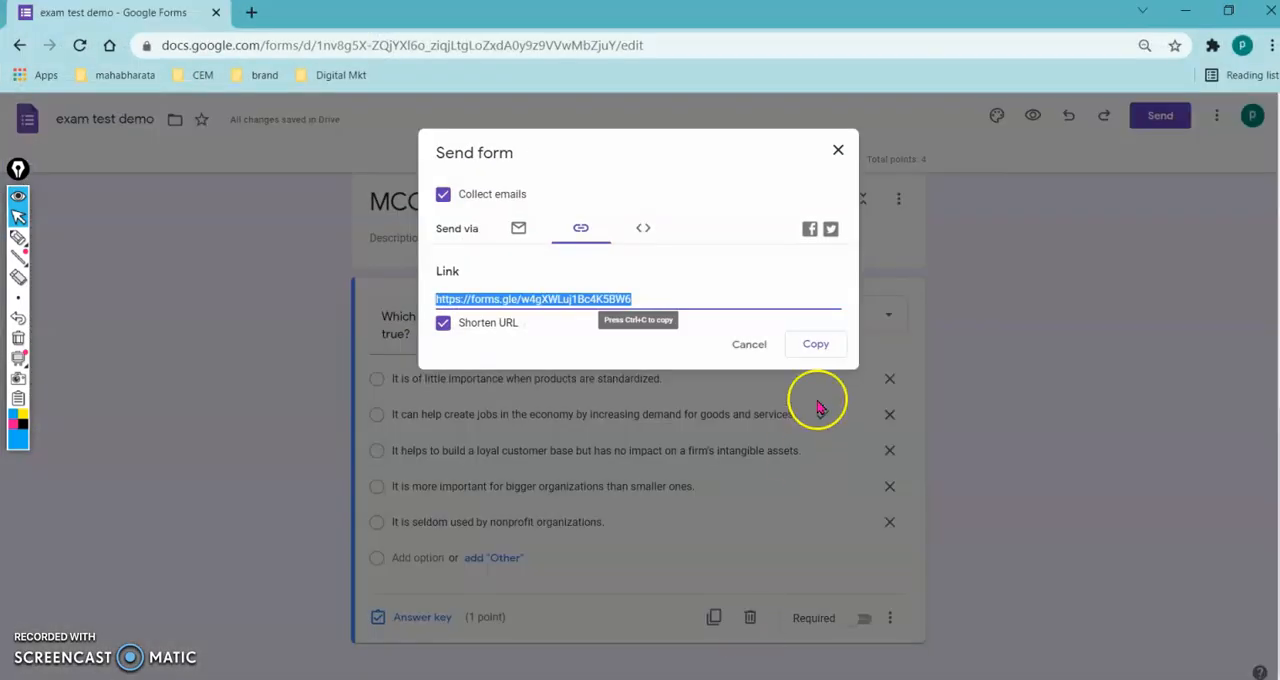
{"action": "left_click", "coordinate": [750, 345]}
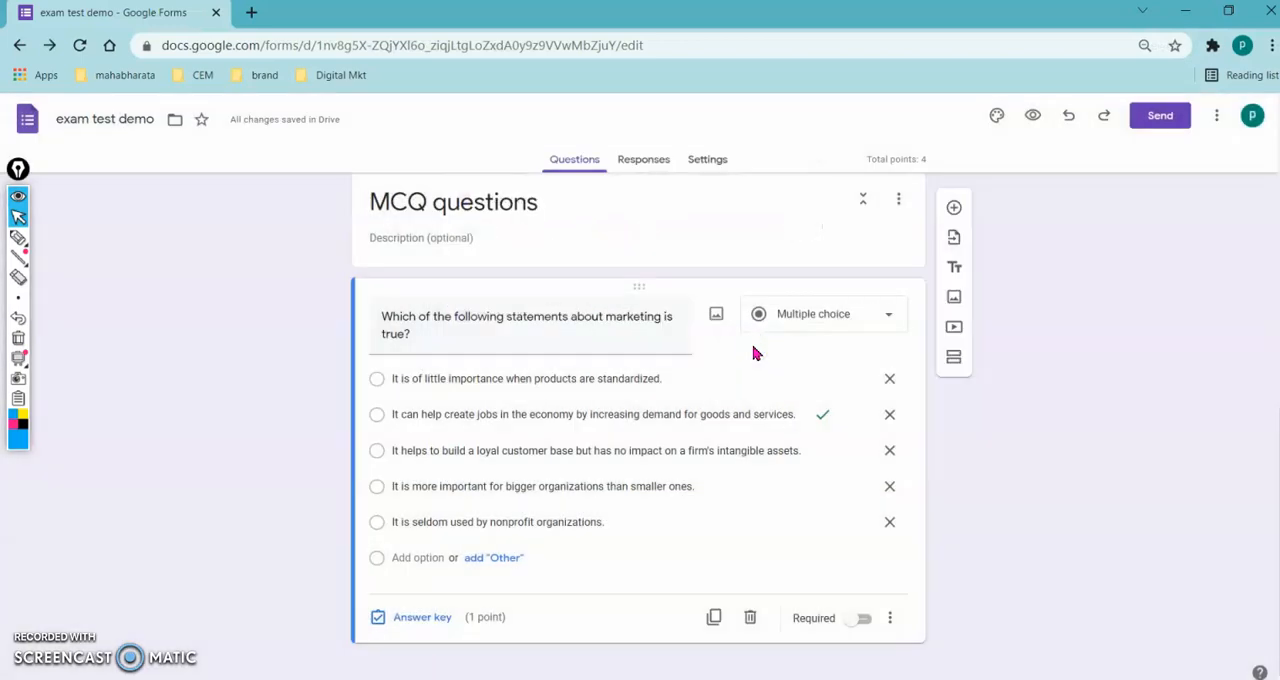
{"action": "left_click", "coordinate": [643, 161]}
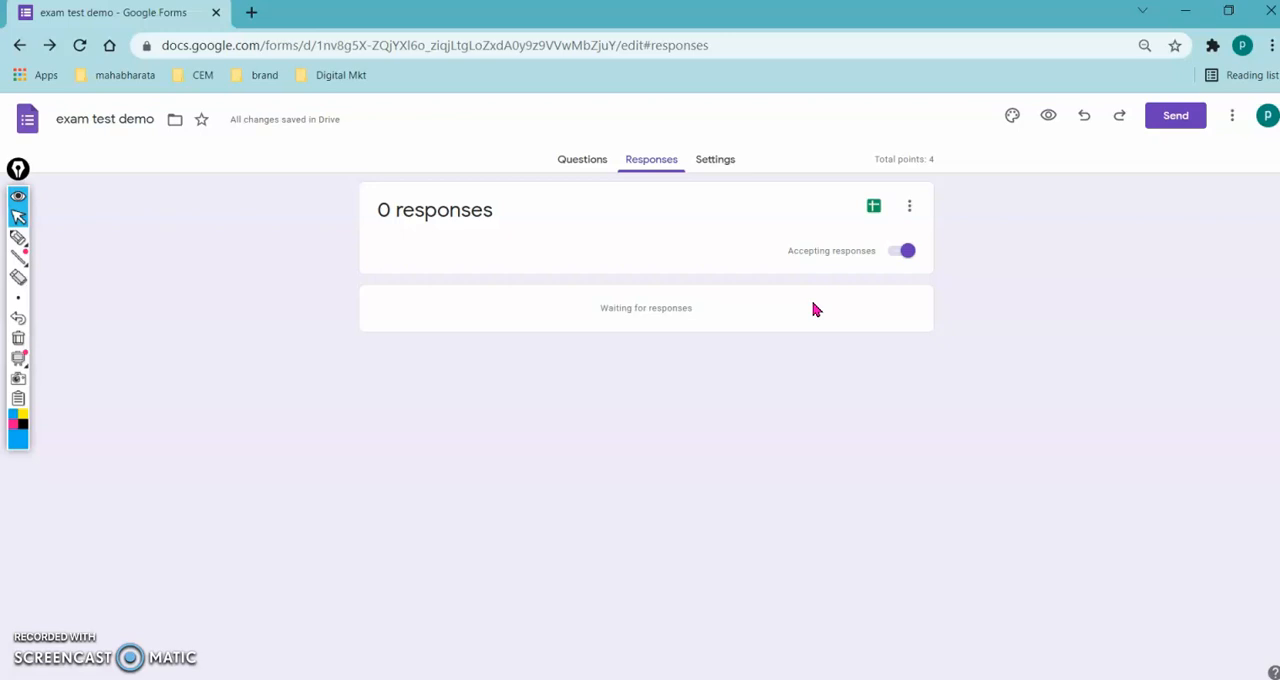
{"action": "left_click", "coordinate": [900, 254]}
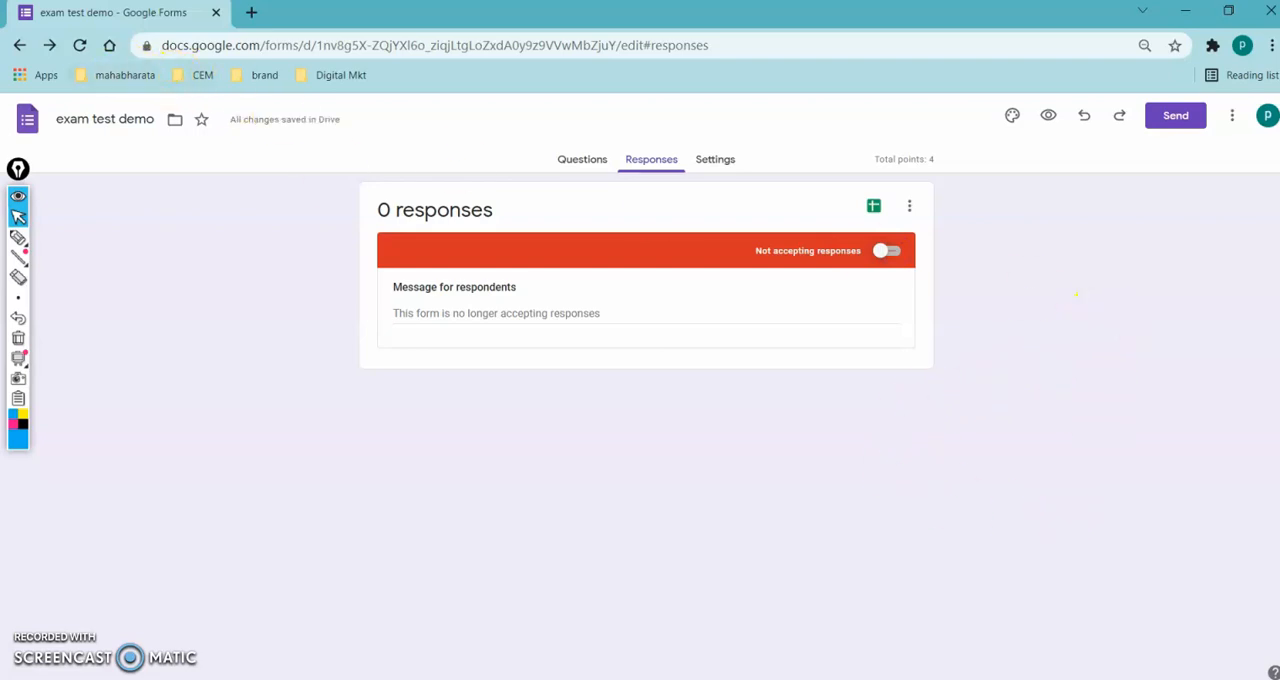
- Open the CEM_ M1 TEST form from the recent forms and view its responses in Google Sheets
{"action": "left_click", "coordinate": [18, 47]}
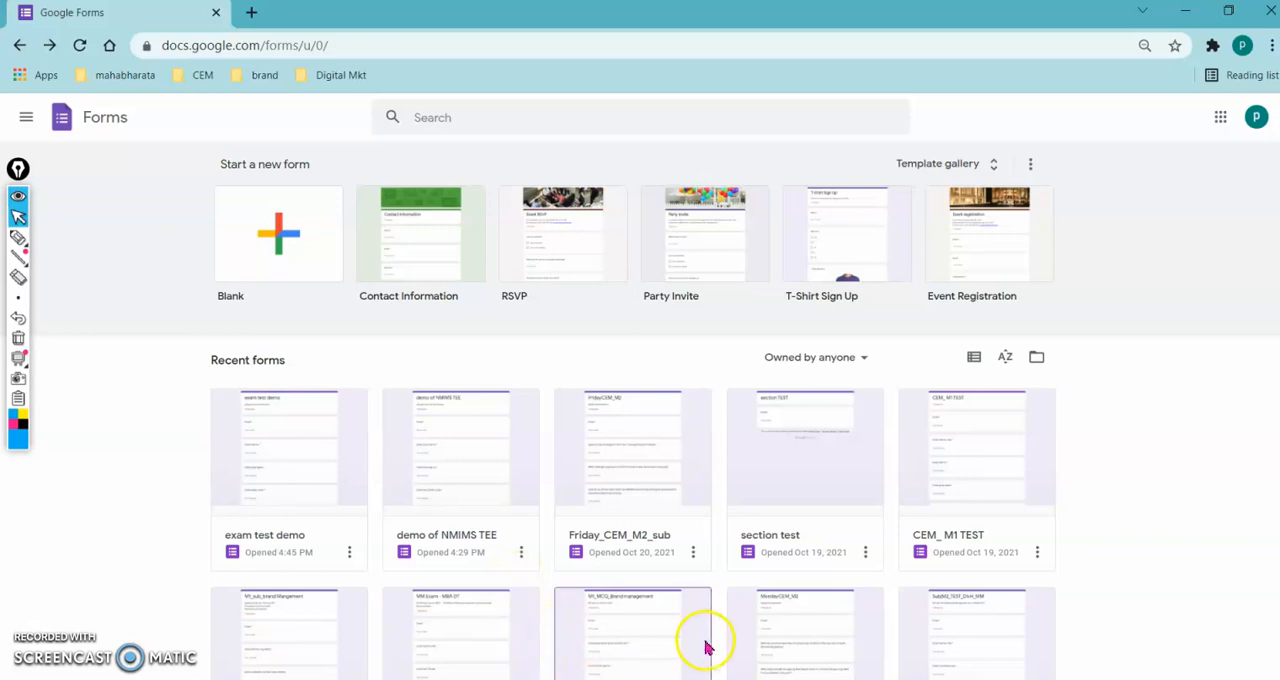
{"action": "left_click", "coordinate": [920, 551]}
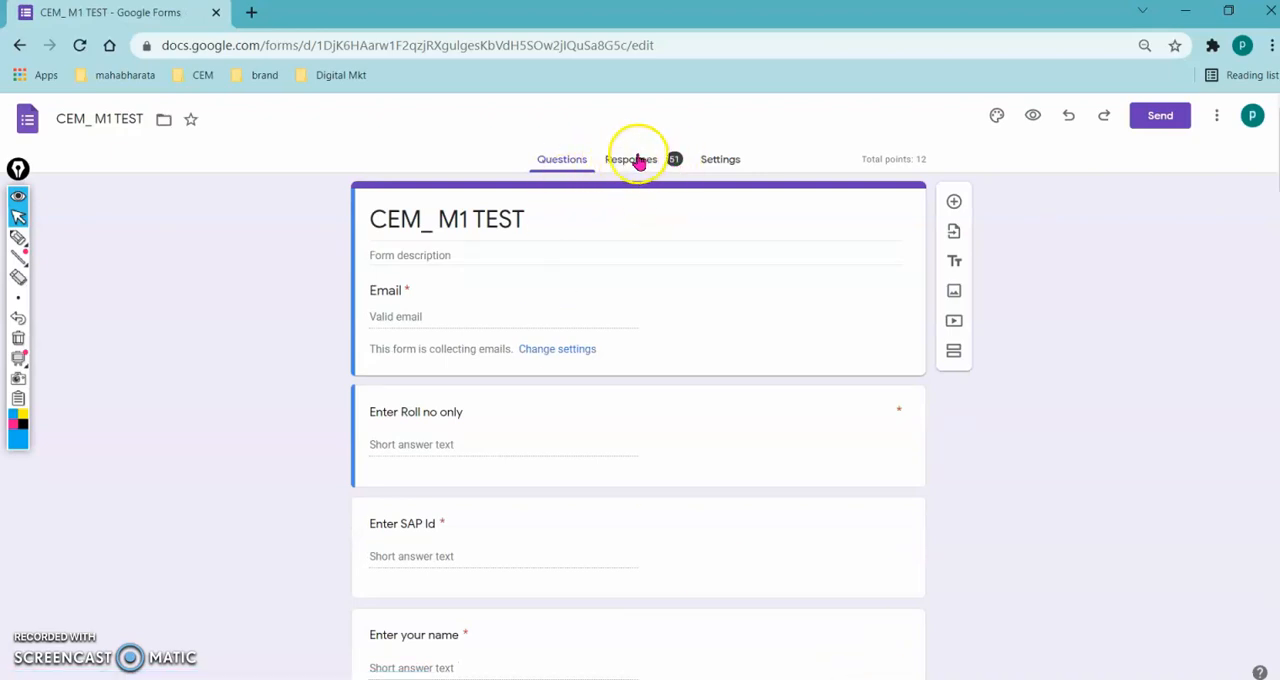
{"action": "left_click", "coordinate": [640, 163]}
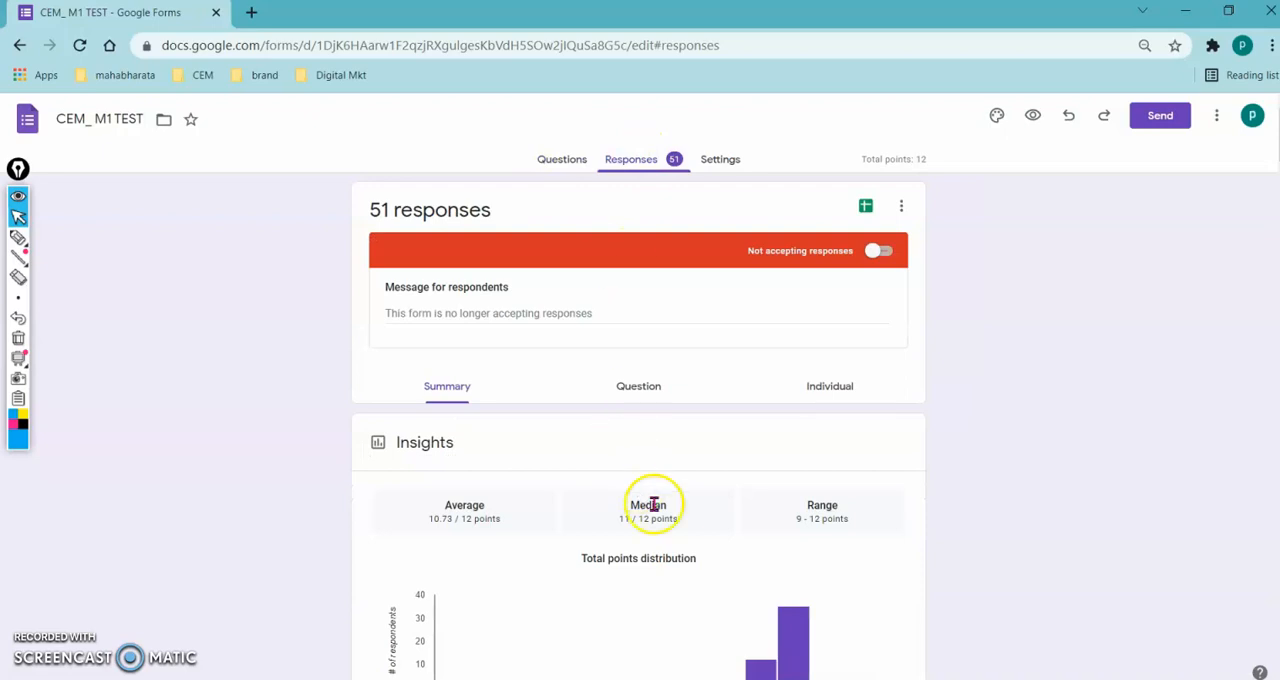
{"action": "left_click", "coordinate": [865, 210]}
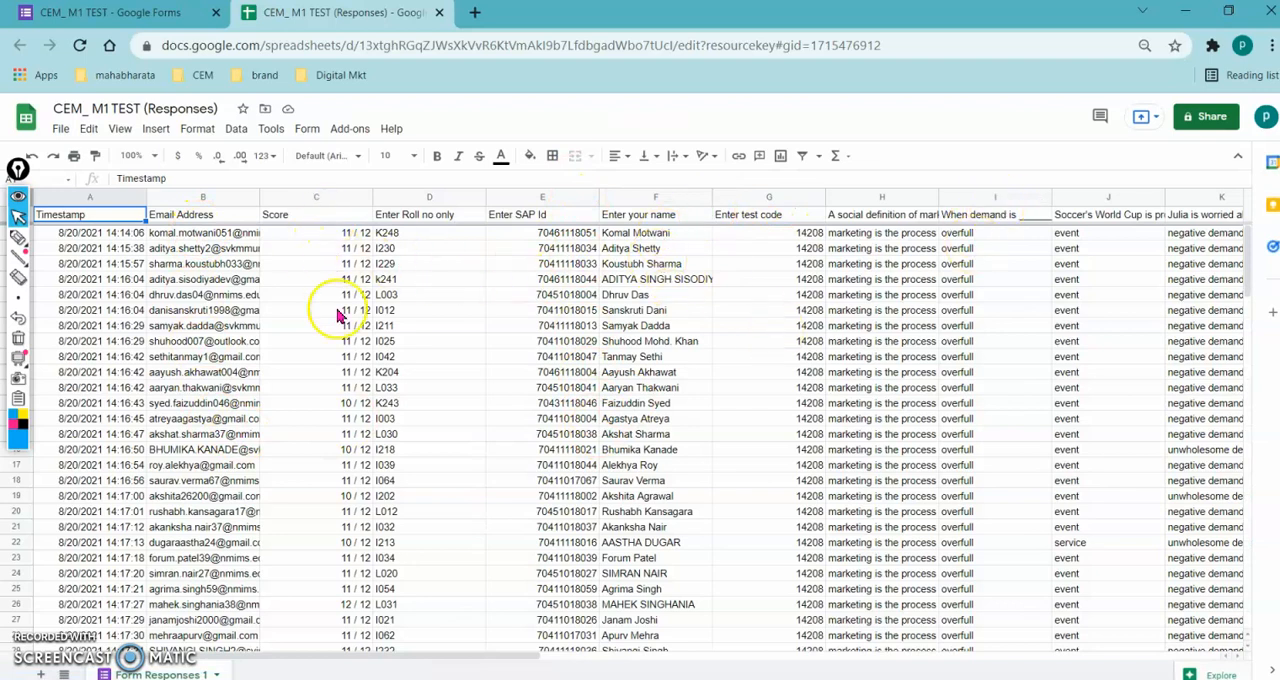
- Download the CEM_ M1 TEST responses as a Microsoft Excel (.xlsx) file and close the spreadsheet
{"action": "left_click", "coordinate": [61, 129]}
{"action": "mouse_move", "coordinate": [120, 325]}
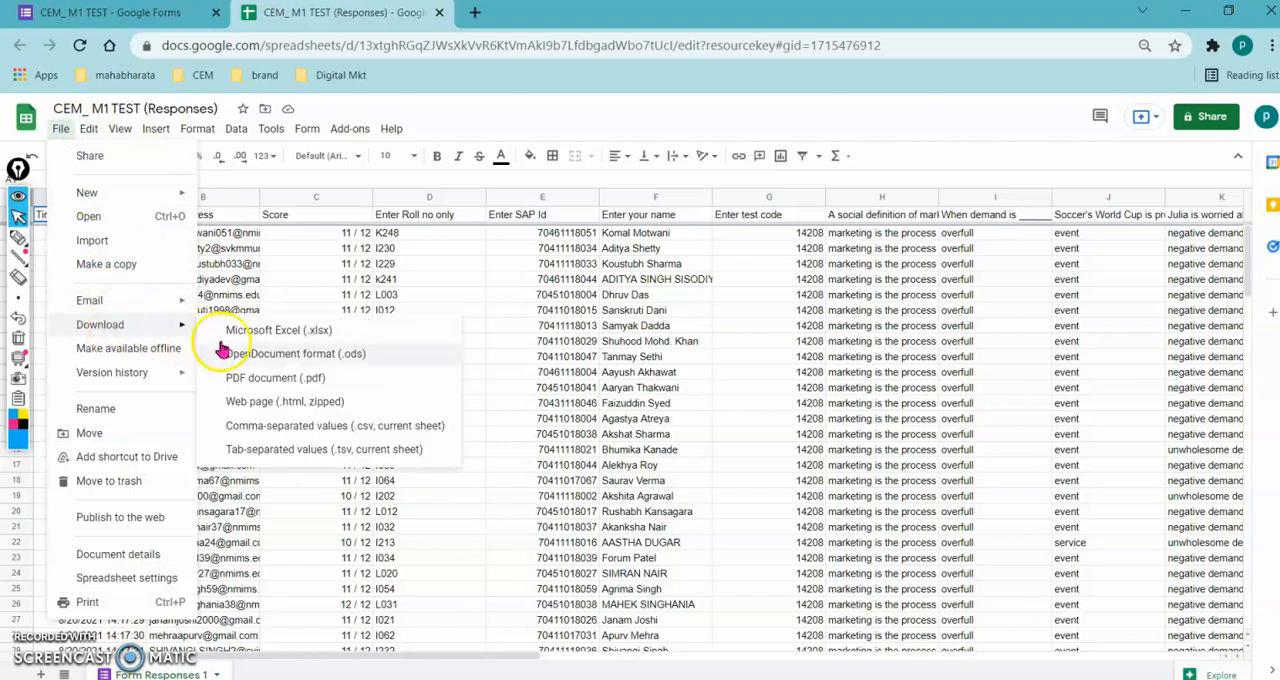
{"action": "left_click", "coordinate": [249, 330]}
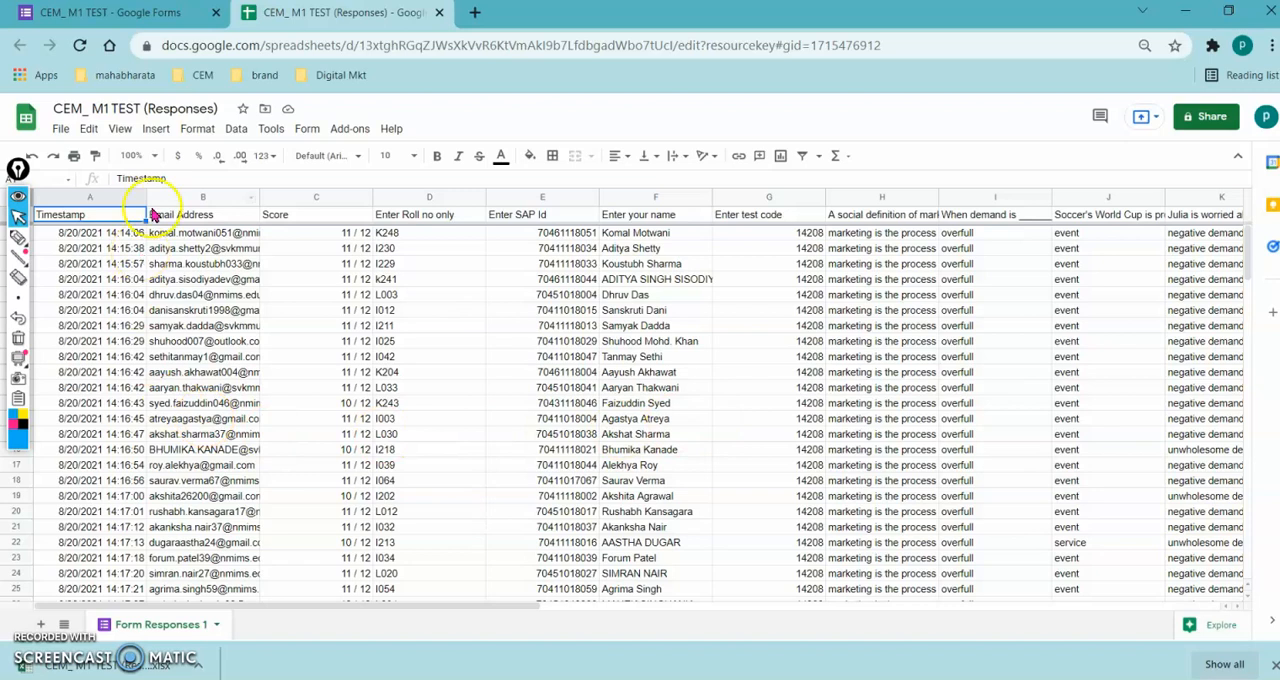
{"action": "left_click", "coordinate": [439, 13]}
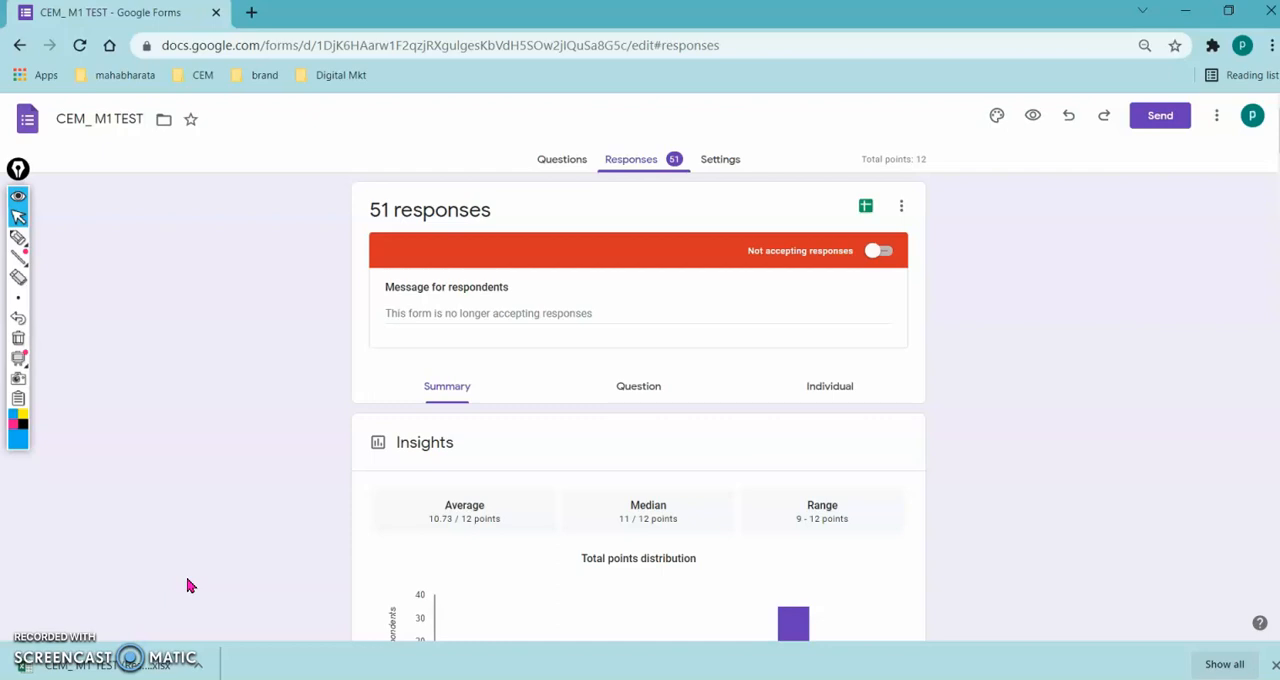
- Handwrite the instructor's contact details, including phone number and e-mail address, and the note "(exam)" beside the responses with the annotation pen
{"action": "key", "text": "ctrl+shift+3"}
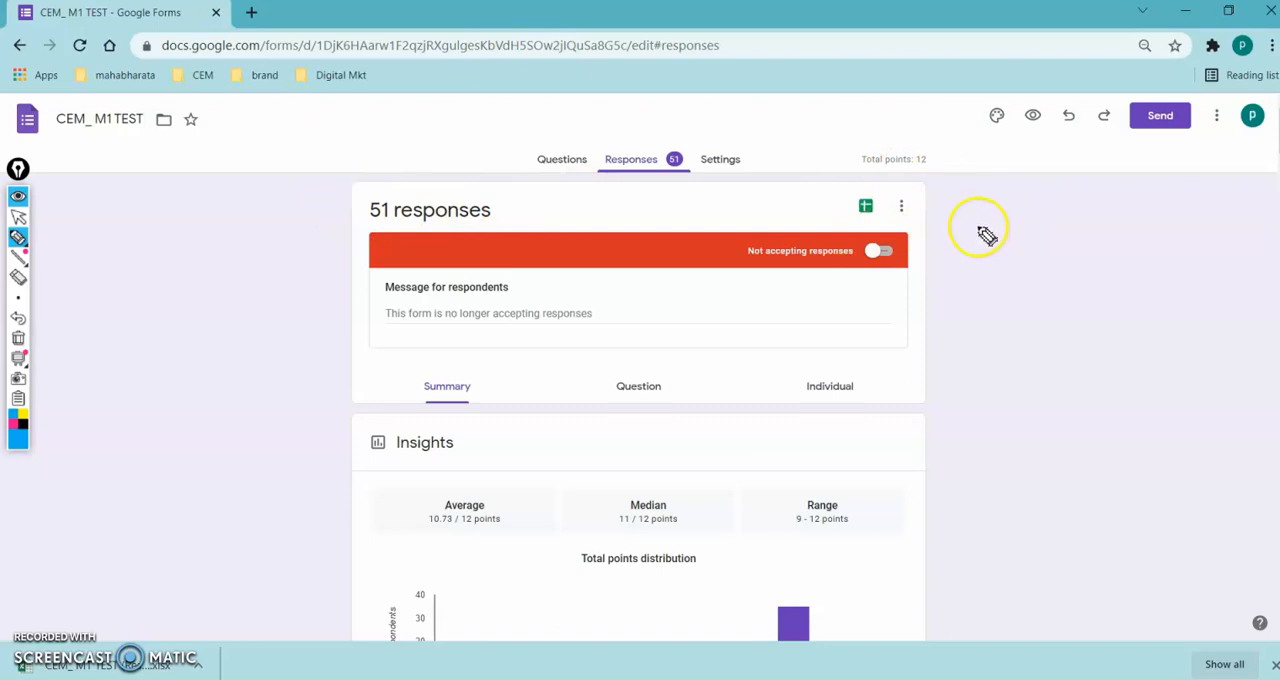
{"action": "mouse_move", "coordinate": [978, 208]}
{"action": "left_mouse_down"}
{"action": "mouse_move", "coordinate": [991, 226]}
{"action": "mouse_move", "coordinate": [1037, 214]}
{"action": "mouse_move", "coordinate": [1106, 232]}
{"action": "left_mouse_up"}
{"action": "mouse_move", "coordinate": [974, 280]}
{"action": "left_mouse_down"}
{"action": "mouse_move", "coordinate": [980, 300]}
{"action": "mouse_move", "coordinate": [1018, 276]}
{"action": "mouse_move", "coordinate": [1106, 300]}
{"action": "mouse_move", "coordinate": [1210, 268]}
{"action": "left_mouse_up"}
{"action": "mouse_move", "coordinate": [965, 338]}
{"action": "left_mouse_down"}
{"action": "mouse_move", "coordinate": [1049, 363]}
{"action": "mouse_move", "coordinate": [1148, 362]}
{"action": "left_mouse_up"}
{"action": "left_click", "coordinate": [1155, 366]}
{"action": "left_click_drag", "start_coordinate": [966, 376], "coordinate": [962, 420]}
{"action": "mouse_move", "coordinate": [1002, 404]}
{"action": "left_mouse_down"}
{"action": "mouse_move", "coordinate": [1023, 417]}
{"action": "mouse_move", "coordinate": [1083, 406]}
{"action": "mouse_move", "coordinate": [1101, 429]}
{"action": "mouse_move", "coordinate": [1197, 428]}
{"action": "left_mouse_up"}
{"action": "left_click_drag", "start_coordinate": [1026, 458], "coordinate": [1040, 490]}
{"action": "mouse_move", "coordinate": [948, 514]}
{"action": "left_mouse_down"}
{"action": "mouse_move", "coordinate": [950, 533]}
{"action": "mouse_move", "coordinate": [997, 523]}
{"action": "mouse_move", "coordinate": [1242, 538]}
{"action": "left_mouse_up"}
{"action": "mouse_move", "coordinate": [990, 565]}
{"action": "left_mouse_down"}
{"action": "mouse_move", "coordinate": [966, 603]}
{"action": "mouse_move", "coordinate": [1020, 583]}
{"action": "mouse_move", "coordinate": [1057, 604]}
{"action": "mouse_move", "coordinate": [1153, 598]}
{"action": "left_mouse_up"}
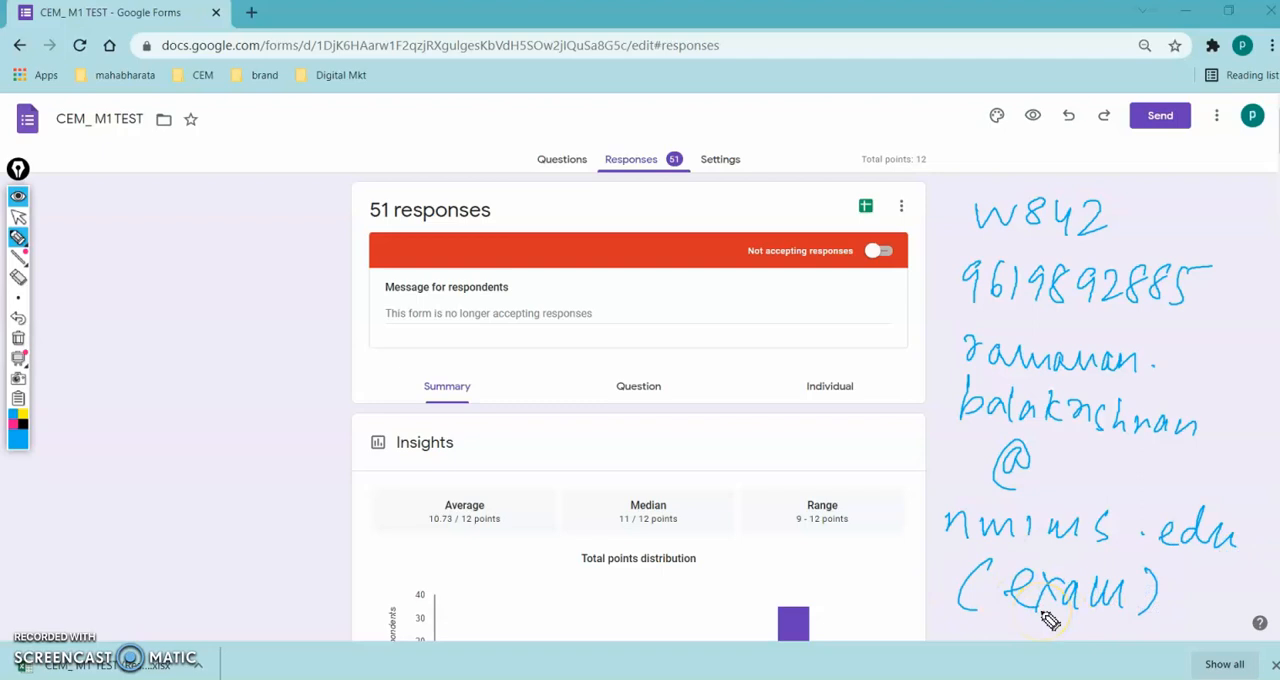